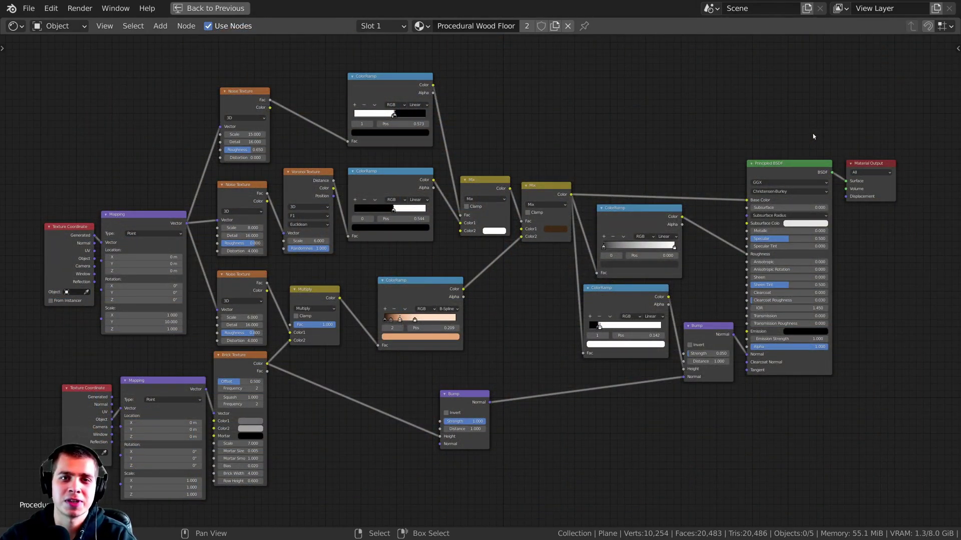
middle_drag(813, 137, 816, 140)
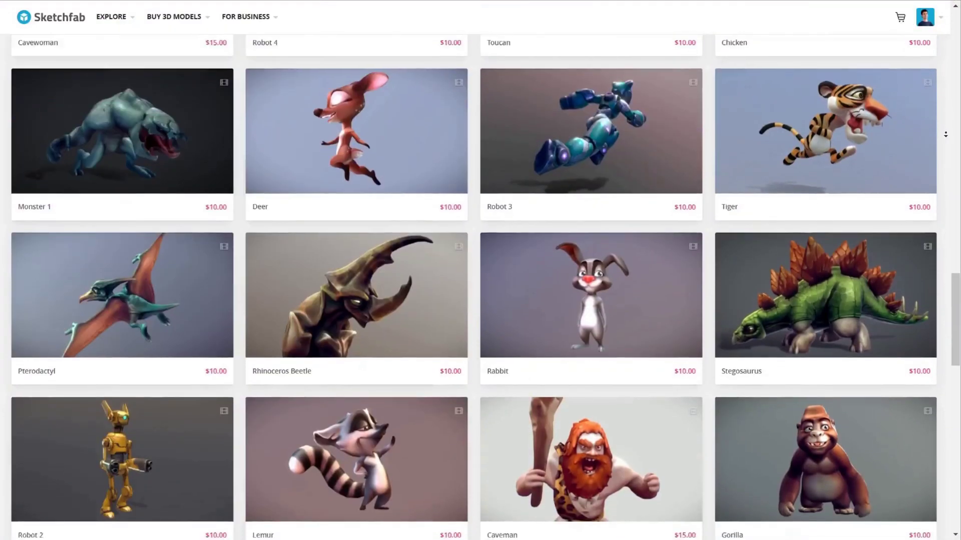
scroll(945, 135, down, 5)
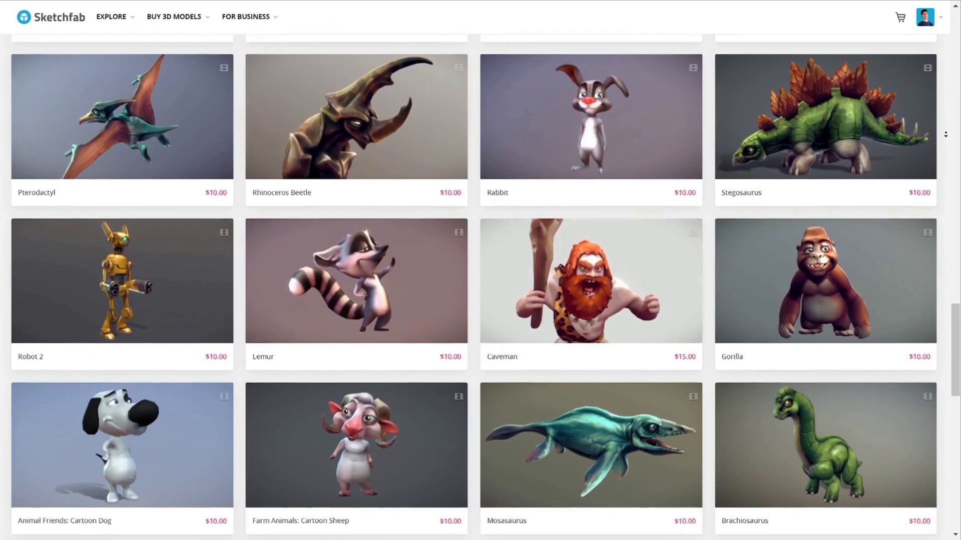
scroll(945, 134, down, 5)
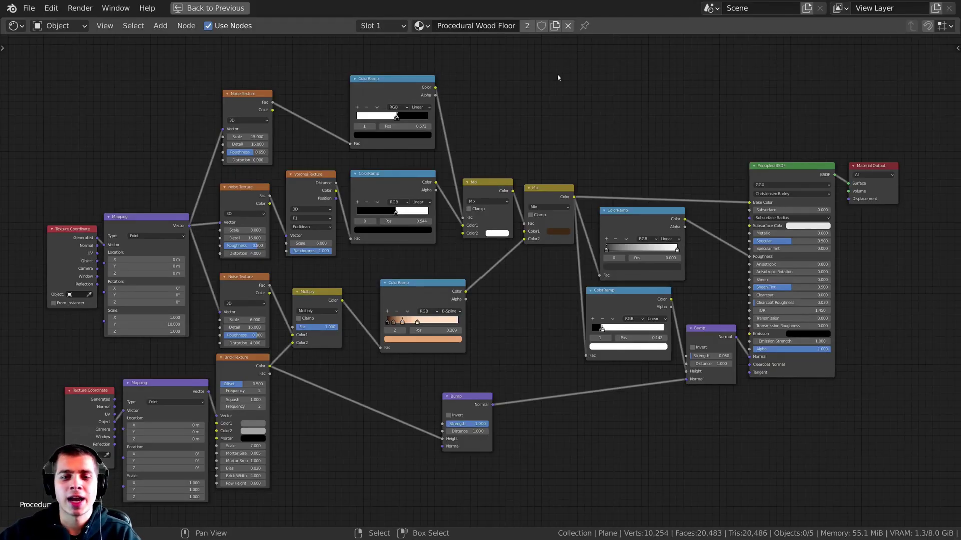
middle_drag(634, 107, 663, 101)
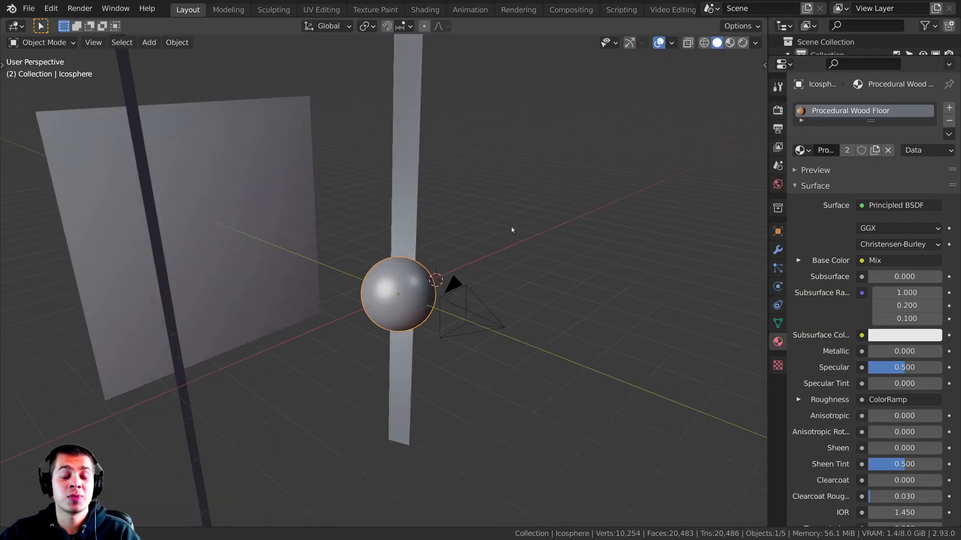
Orbit around the finished wood floor scene and set the viewport shading to Material Preview.
middle_drag(280, 210, 317, 209)
key(z)
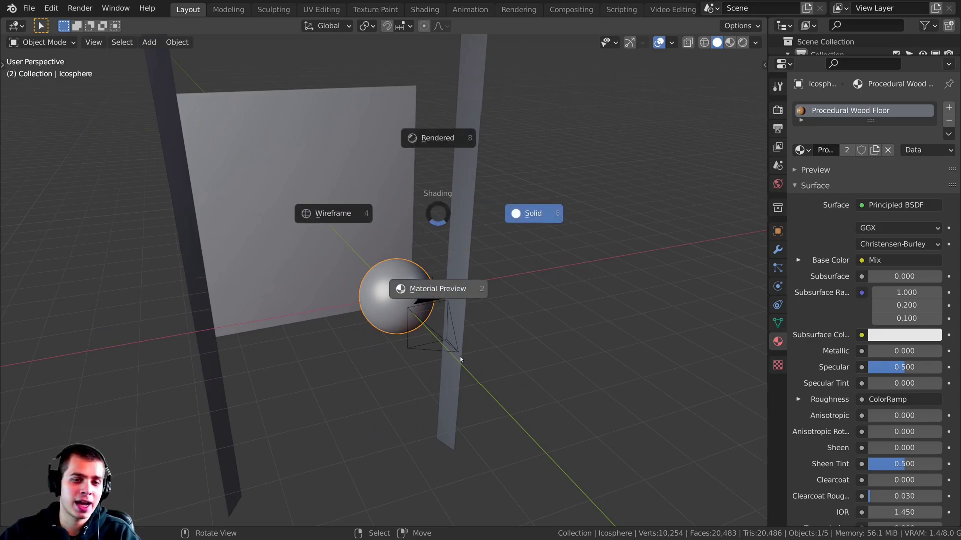
click(439, 285)
scroll(467, 193, up, 3)
Add a trial ico sphere with 6 subdivisions and delete it again.
key(shift+a)
mouse_move(449, 186)
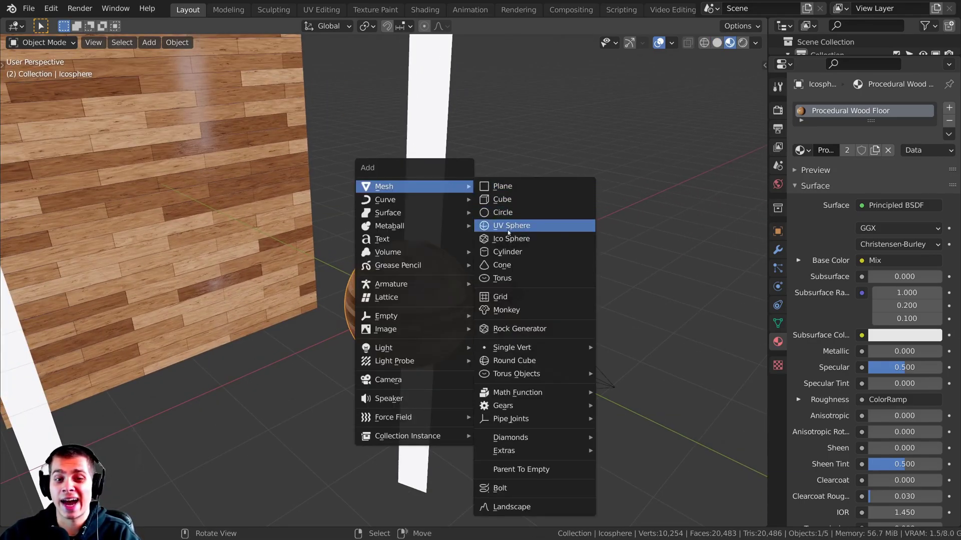
click(555, 238)
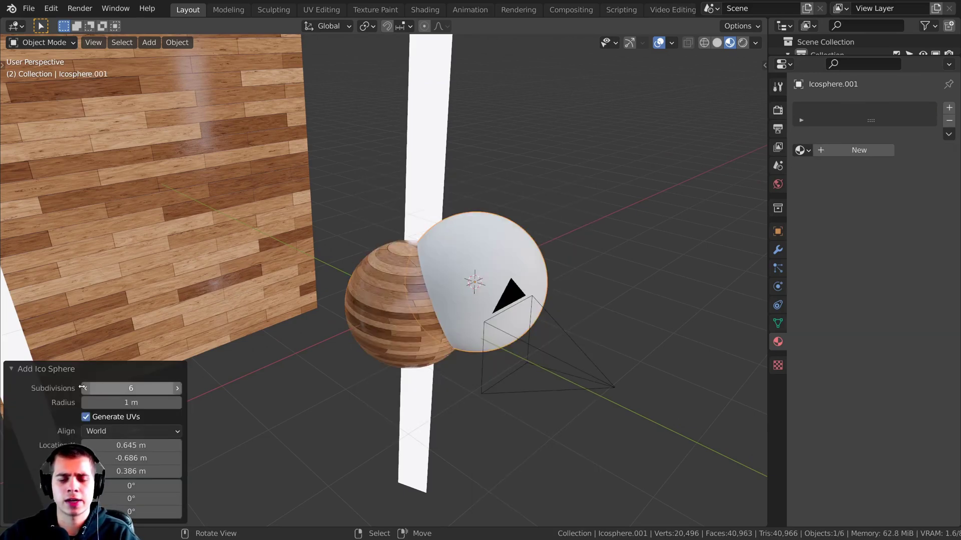
click(51, 371)
key(Delete)
Inspect the wood-textured sphere and the camera, and look at the scene through the camera.
scroll(440, 293, up, 1)
click(361, 302)
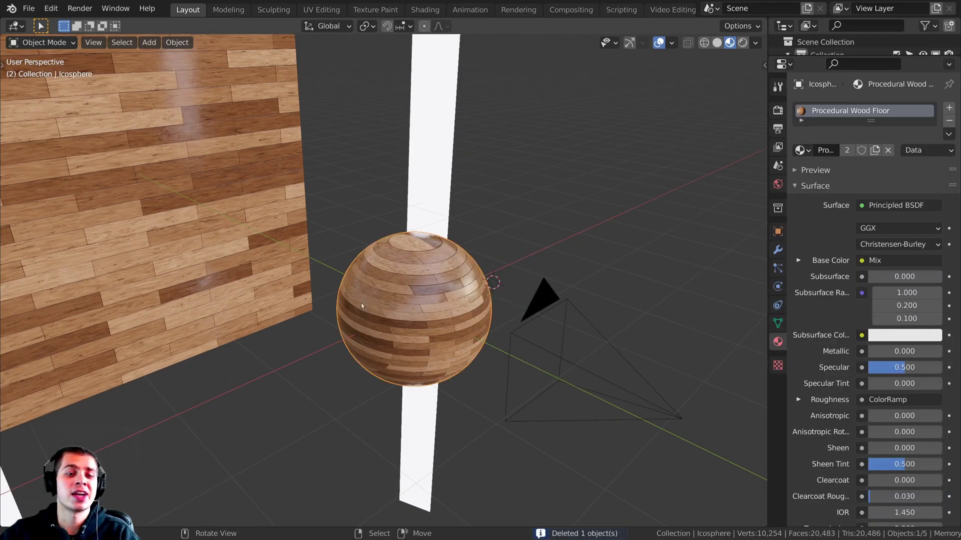
scroll(361, 302, up, 2)
middle_drag(415, 275, 507, 292)
scroll(326, 290, up, 1)
click(508, 290)
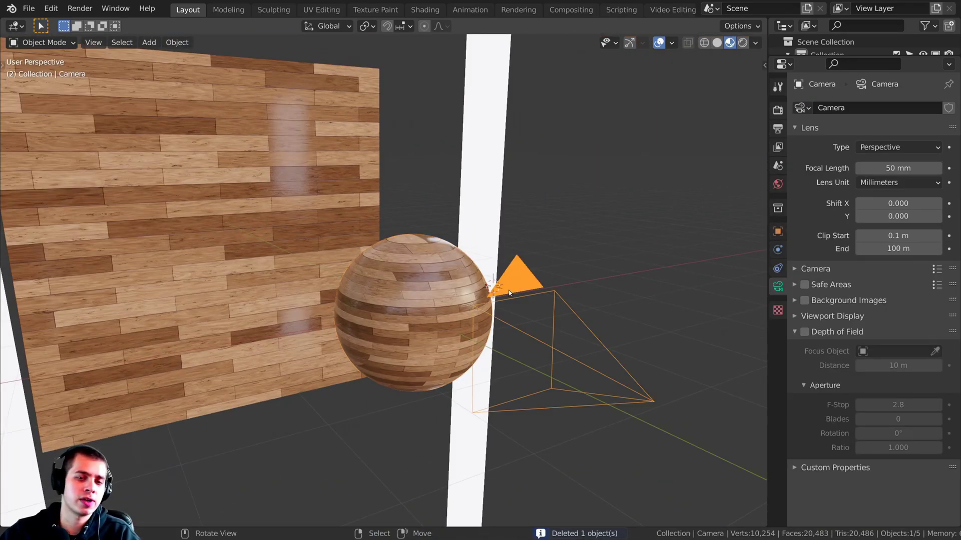
key(KP_0)
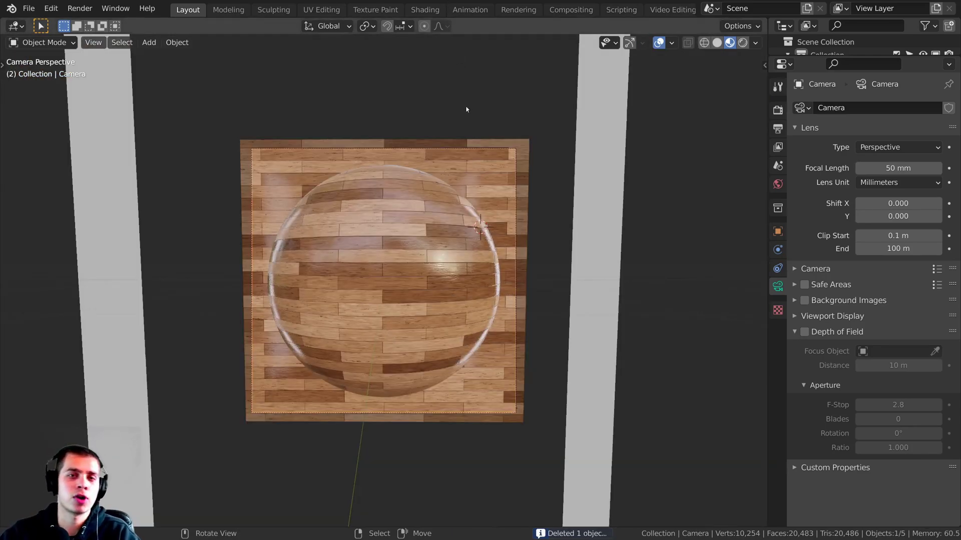
Select the wood floor plane behind the sphere and inspect it from an angle.
shift+middle_drag(466, 137, 362, 260)
scroll(453, 123, up, 1)
scroll(430, 146, down, 2)
click(271, 194)
scroll(302, 300, up, 6)
scroll(302, 301, down, 2)
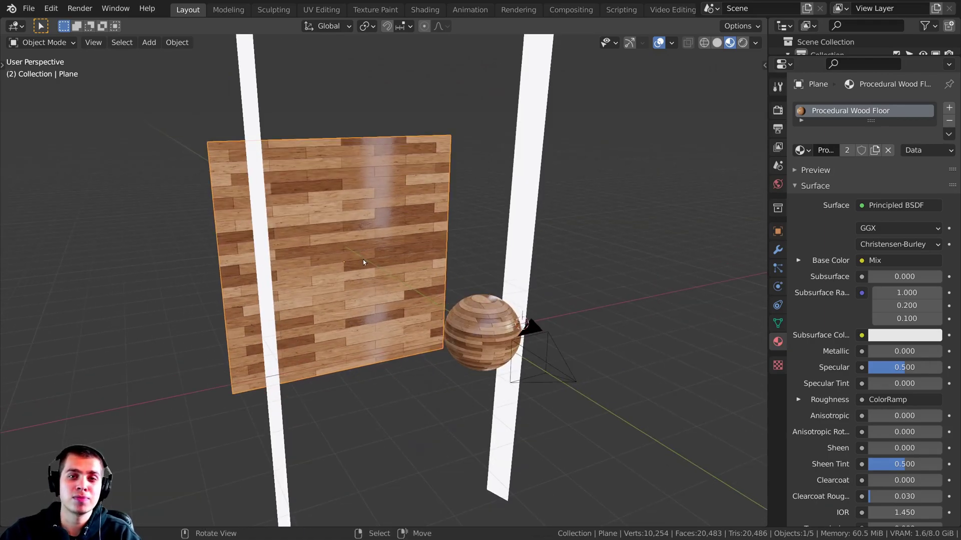
Inspect the two tall light strips, their material's surface shader options and the light types that can be added.
key(KP_0)
click(551, 332)
middle_drag(551, 332, 489, 255)
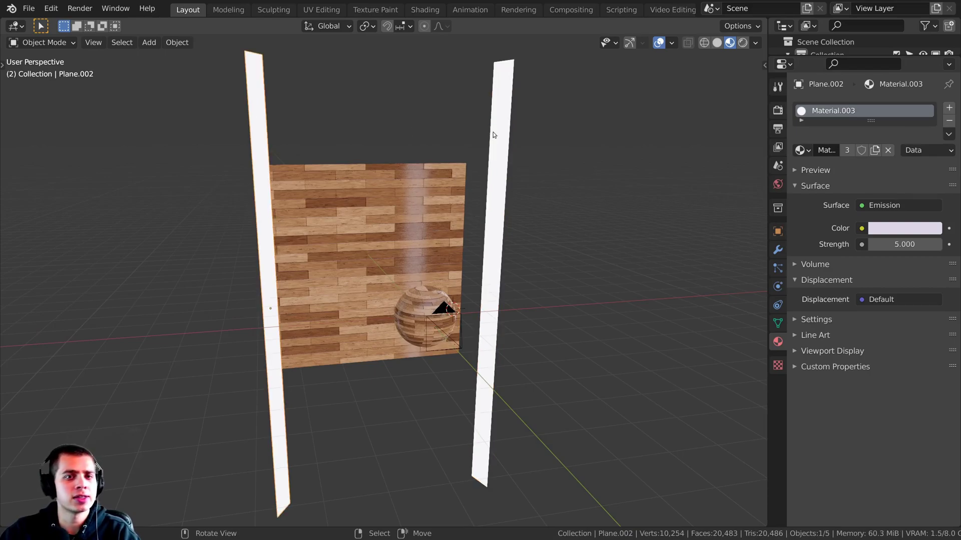
click(896, 205)
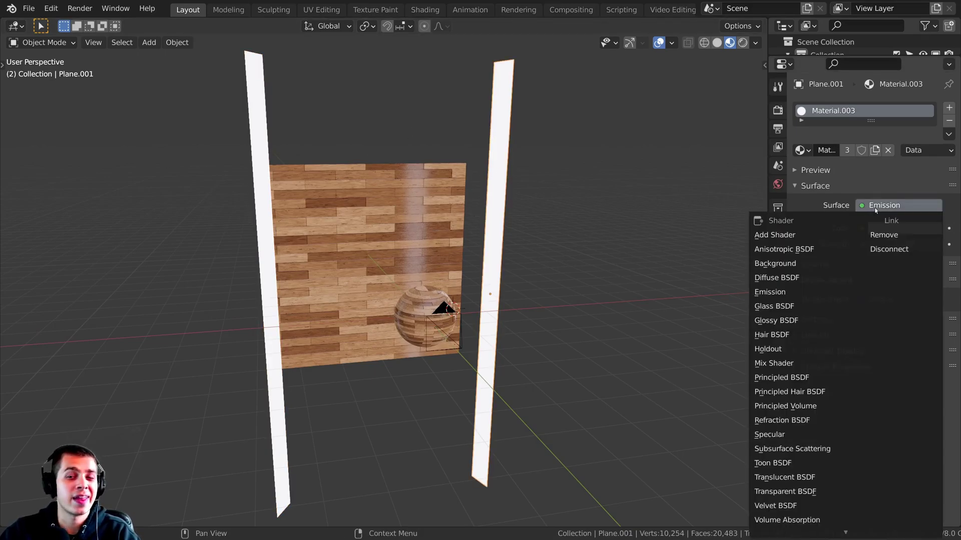
key(shift+a)
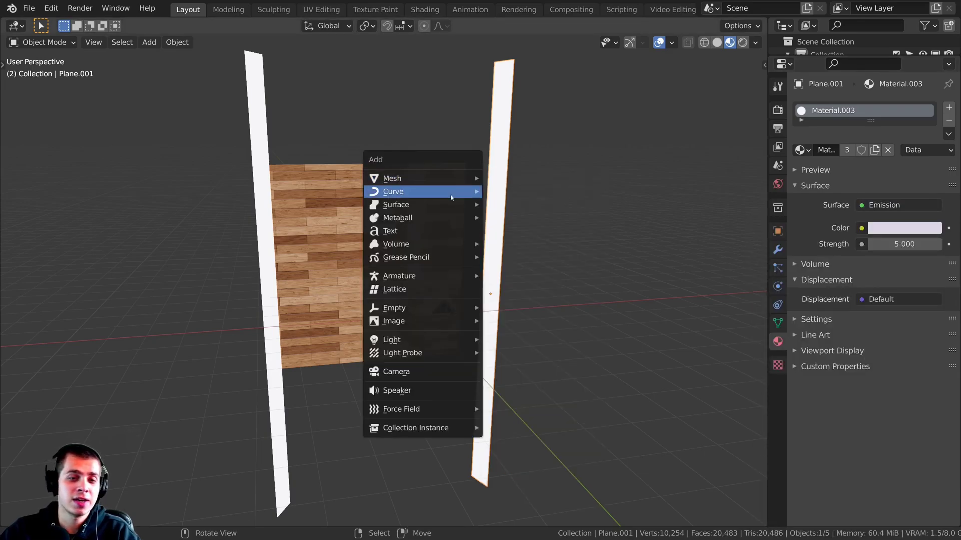
mouse_move(451, 340)
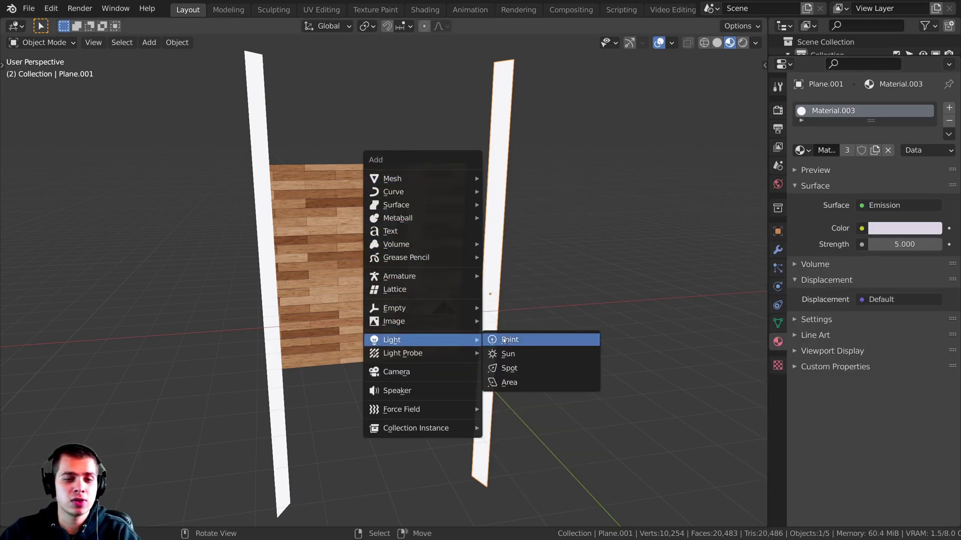
click(533, 380)
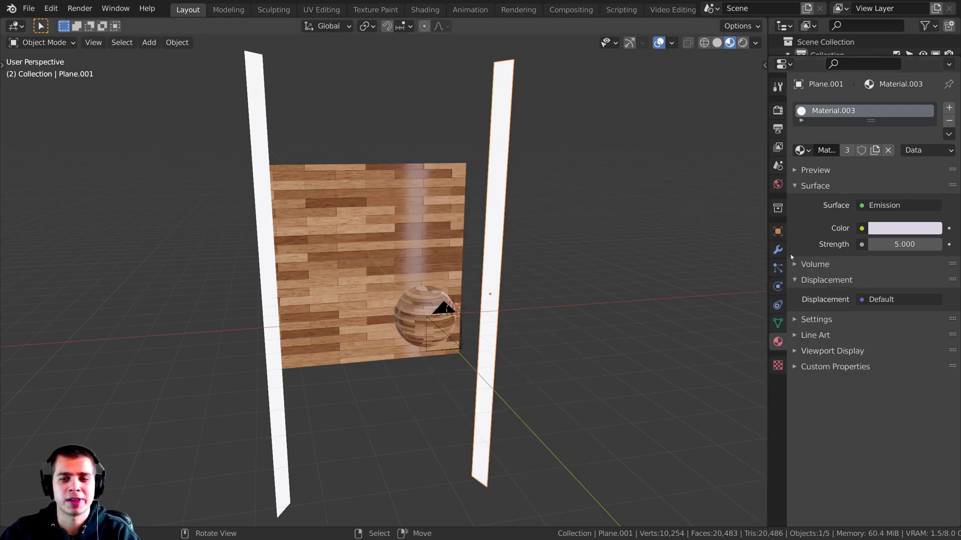
Show the world settings and widen the properties editor until the environment image's full name is readable.
click(779, 186)
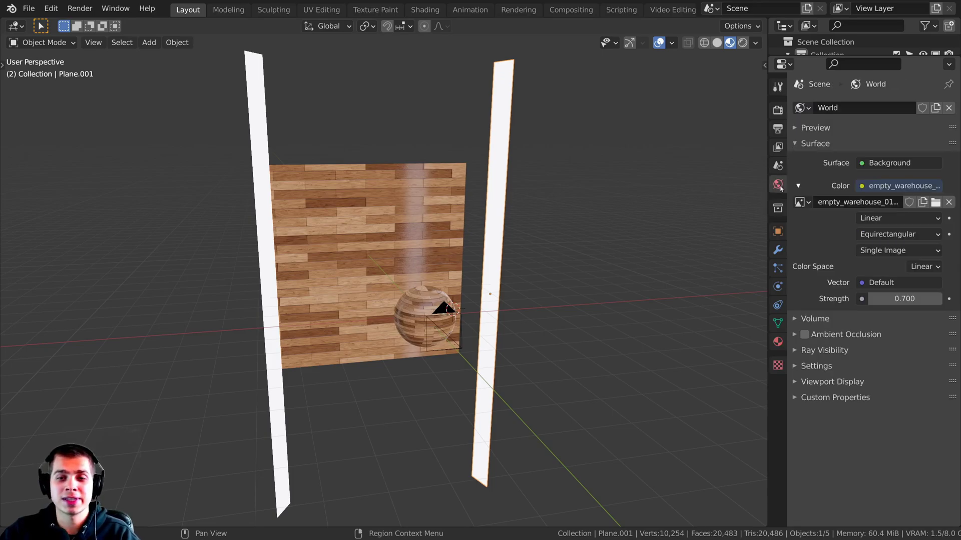
drag(768, 200, 713, 200)
click(804, 206)
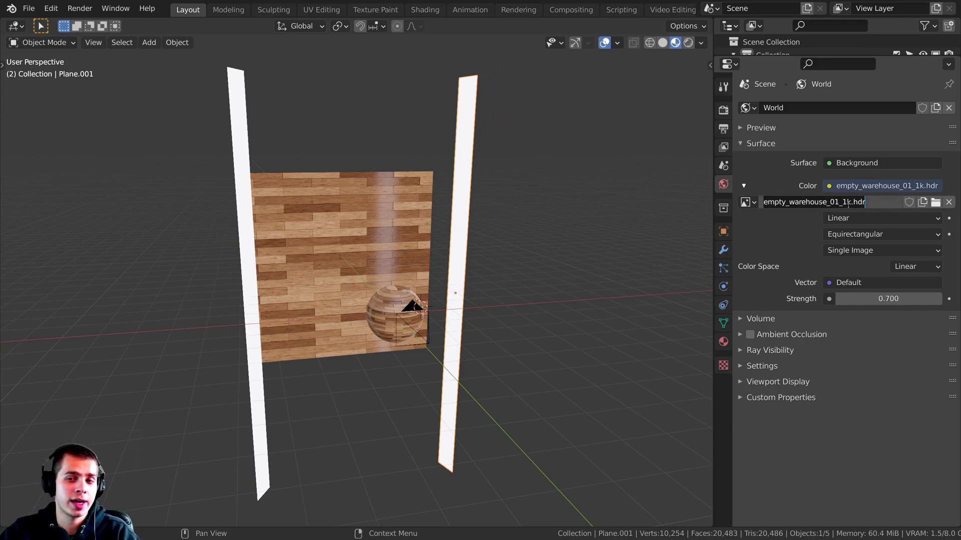
click(685, 228)
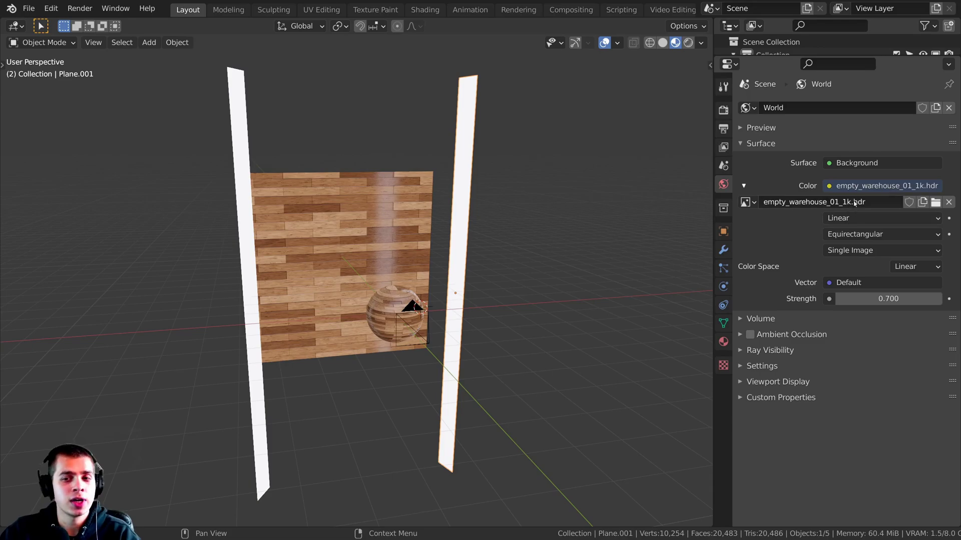
Review the texture types available for the world color, including Environment Texture, and the background strength.
click(830, 186)
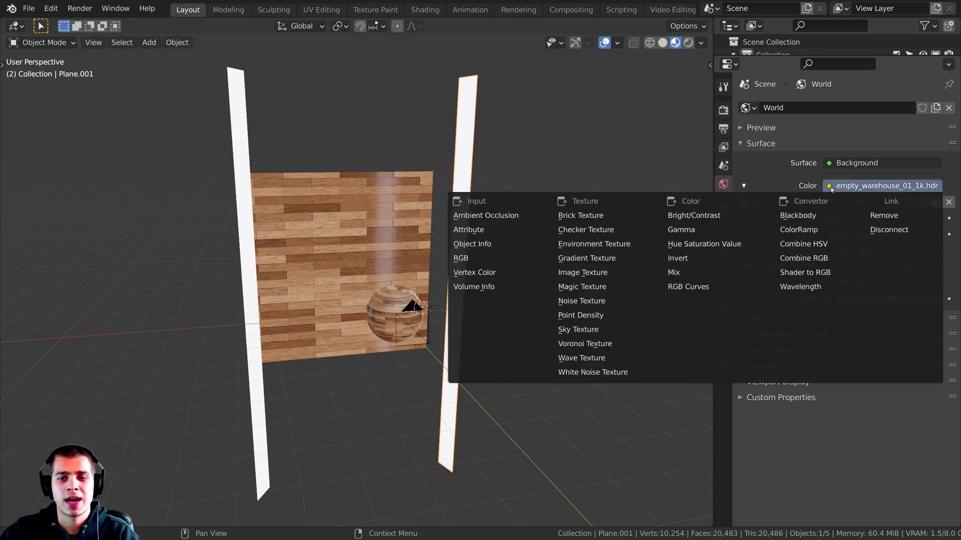
click(599, 245)
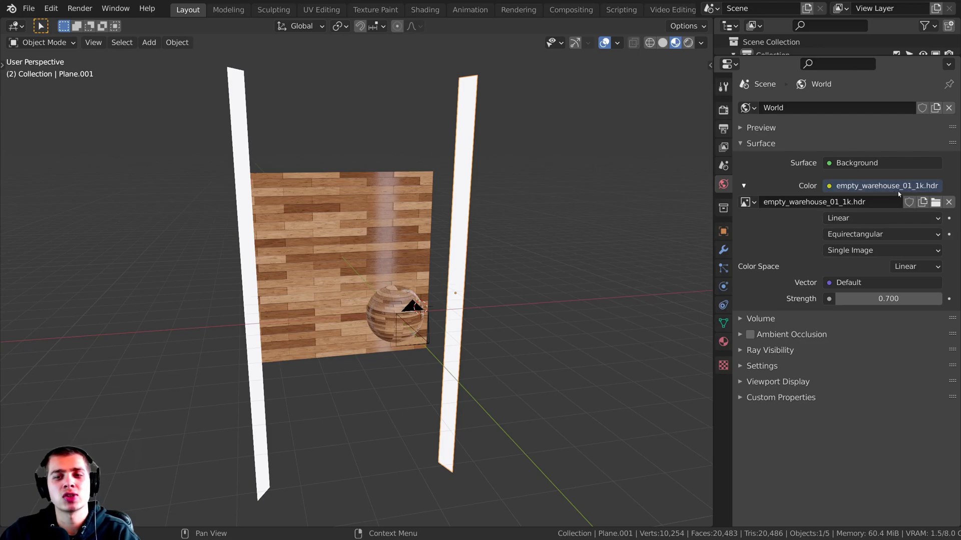
click(877, 298)
click(898, 295)
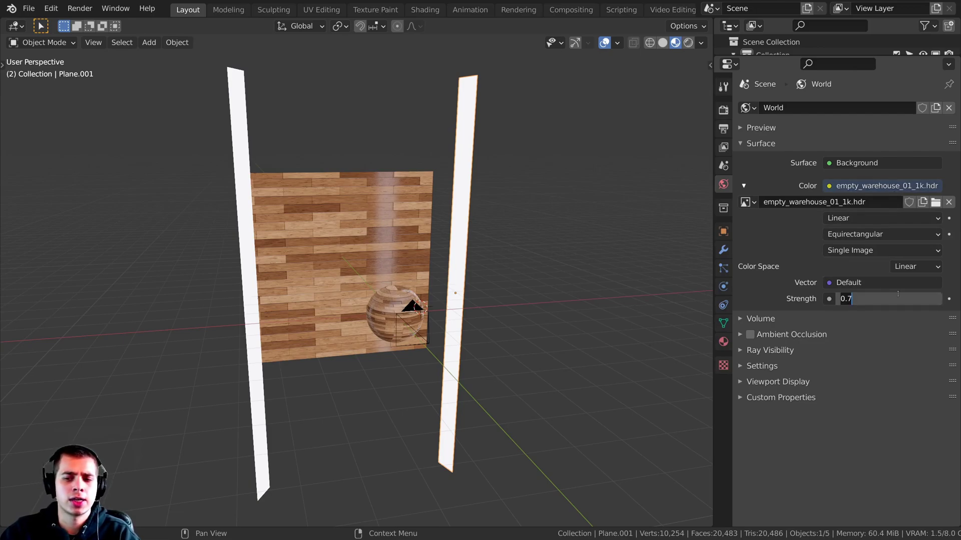
click(573, 276)
Look at the sphere and wood plane through the camera, comparing the lighting with the world background strength.
key(g)
right_click(524, 181)
key(KP_0)
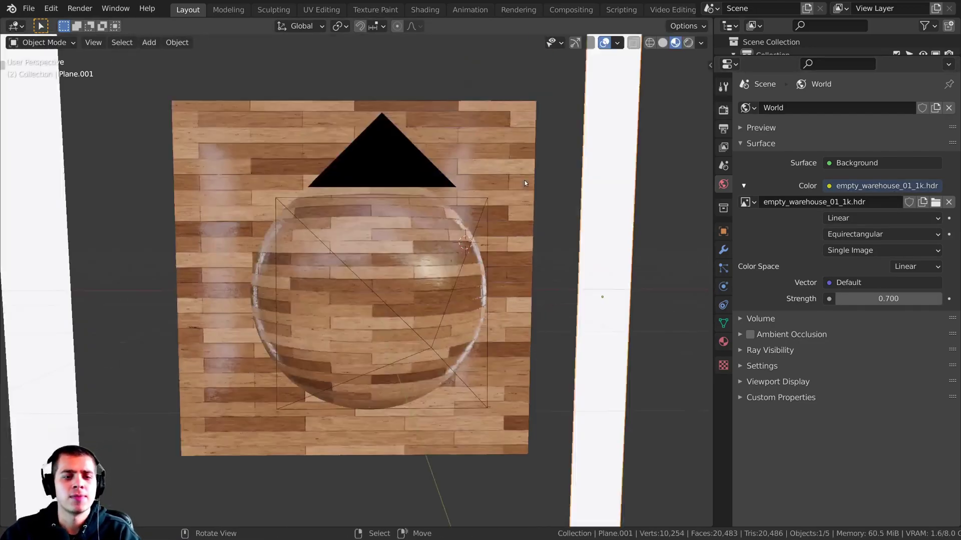
key(KP_0)
scroll(424, 229, up, 1)
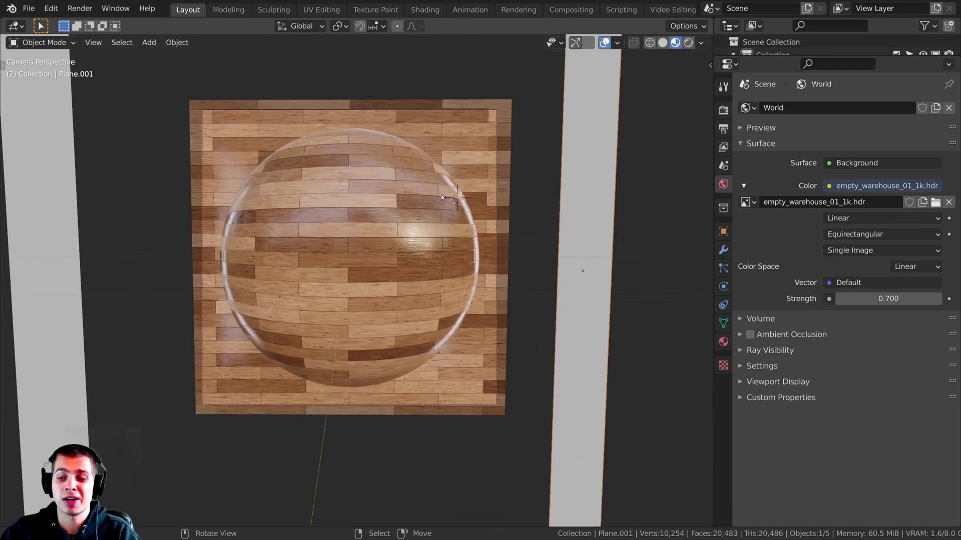
scroll(452, 226, down, 3)
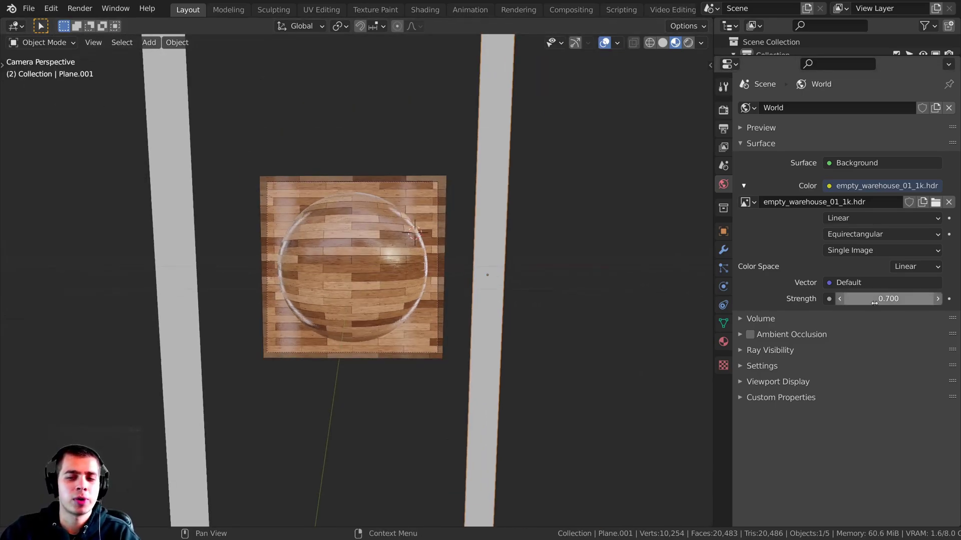
click(846, 299)
shift+middle_drag(583, 255, 615, 245)
Review the render Color Management settings, examining the View Transform and Look options.
click(724, 110)
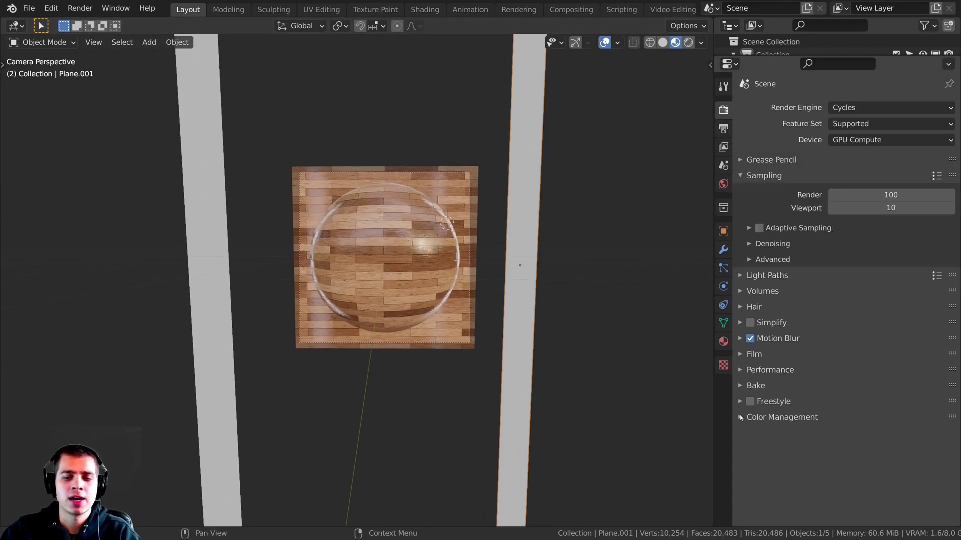
click(739, 417)
scroll(800, 329, down, 1)
click(854, 441)
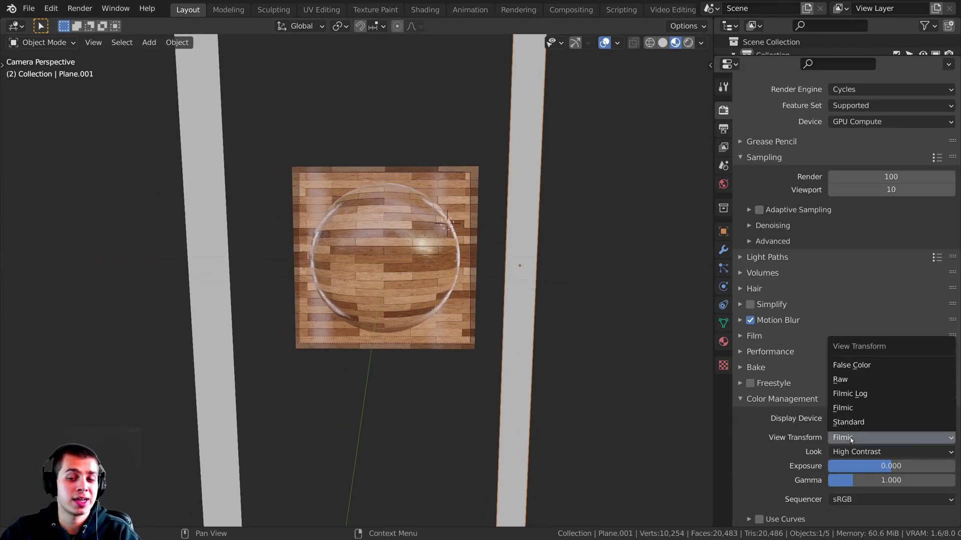
click(854, 441)
click(853, 451)
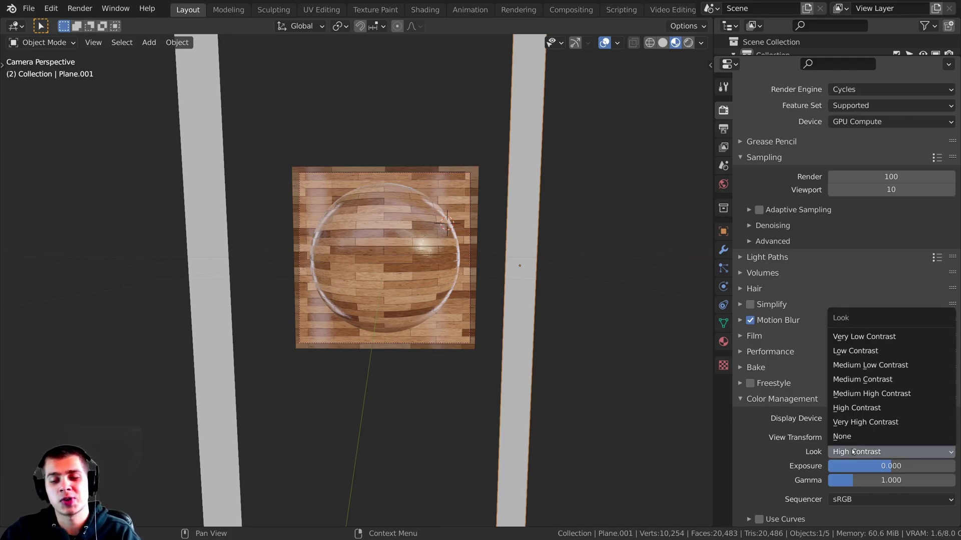
click(851, 453)
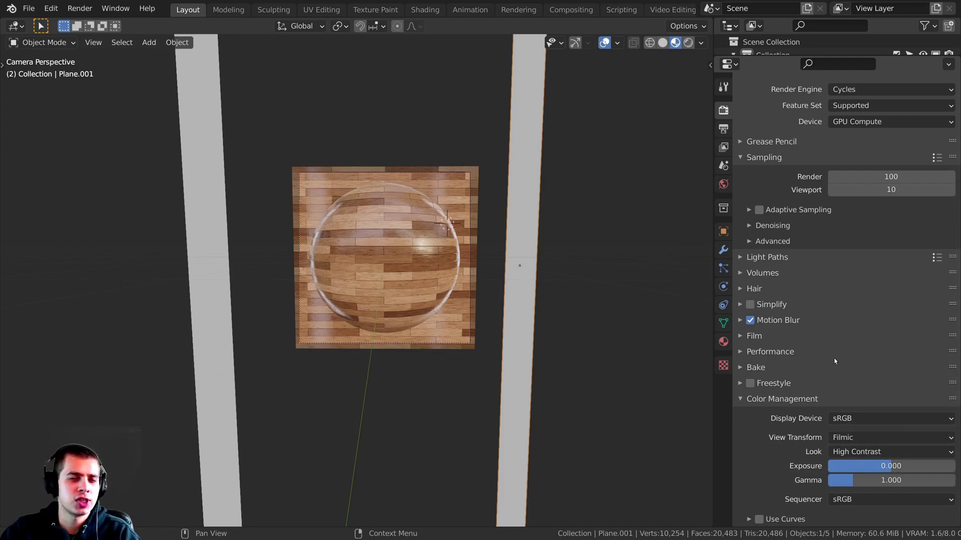
scroll(528, 266, up, 3)
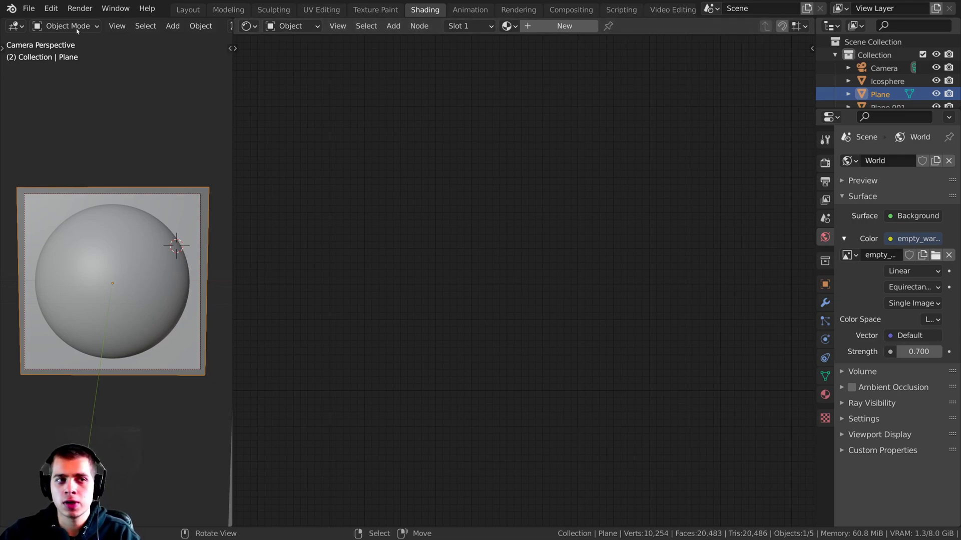
Search the add-ons in the Preferences for "node" to check the Node Wrangler add-on.
click(51, 8)
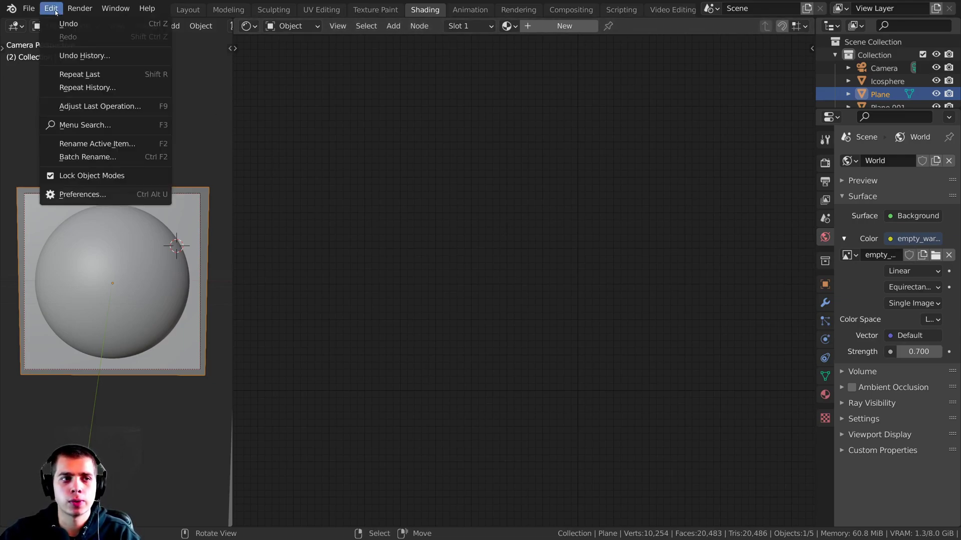
click(117, 197)
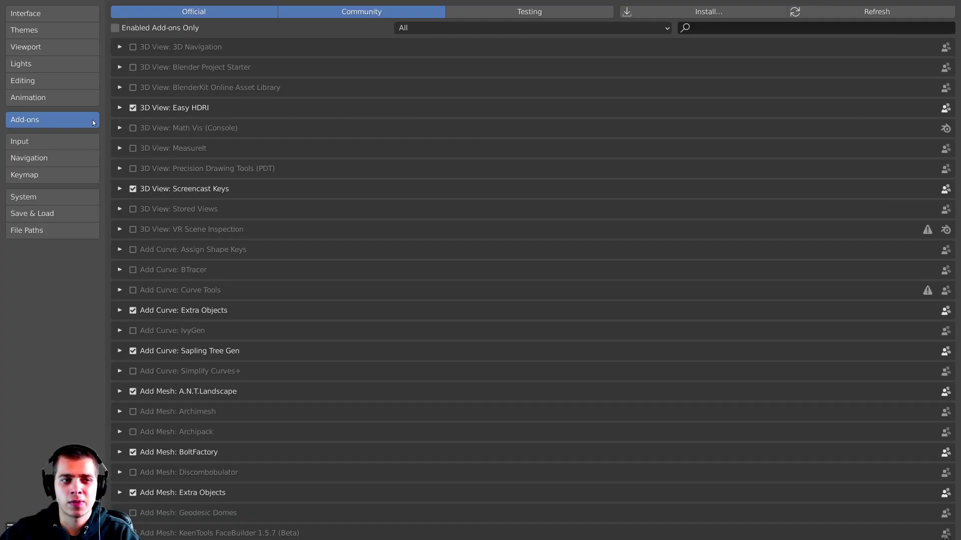
click(770, 27)
text(node)
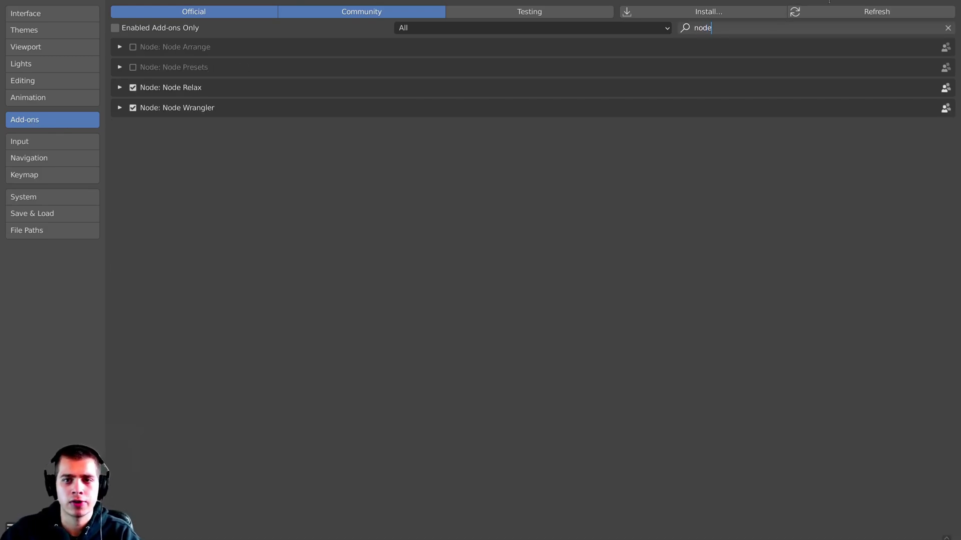
key(Return)
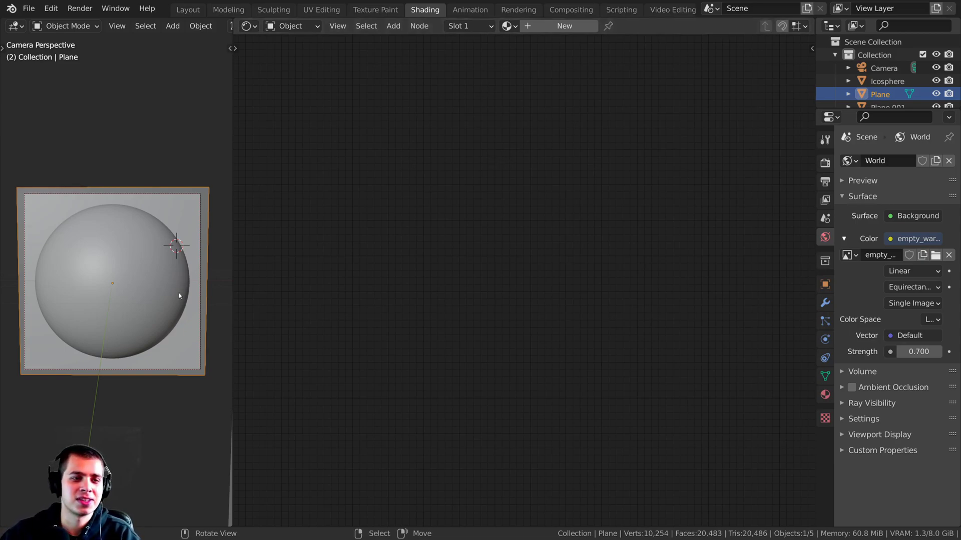
Set the camera viewport in the Shading workspace to Rendered shading.
key(z)
click(156, 255)
scroll(127, 293, up, 1)
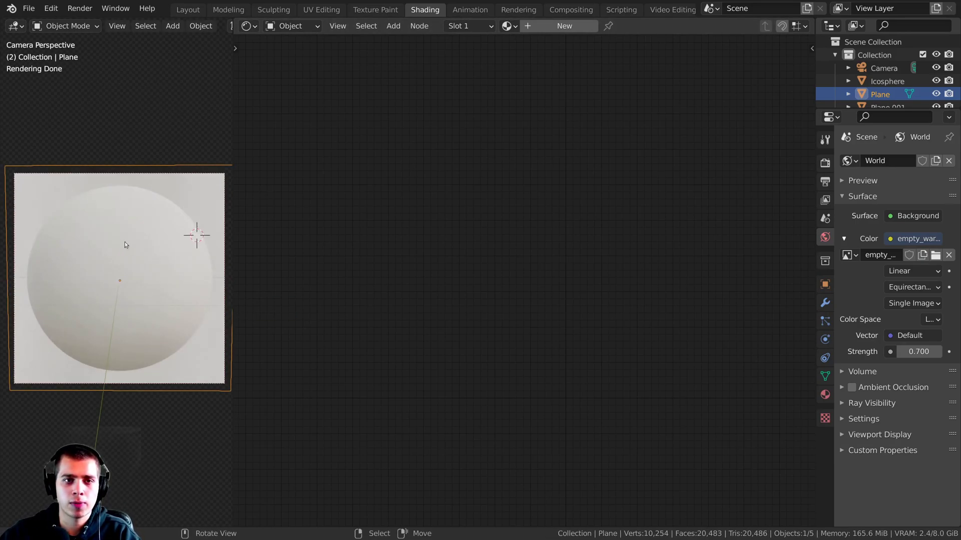
Create a new material for the plane in the Shader Editor and name it Wood Flooring.
click(249, 27)
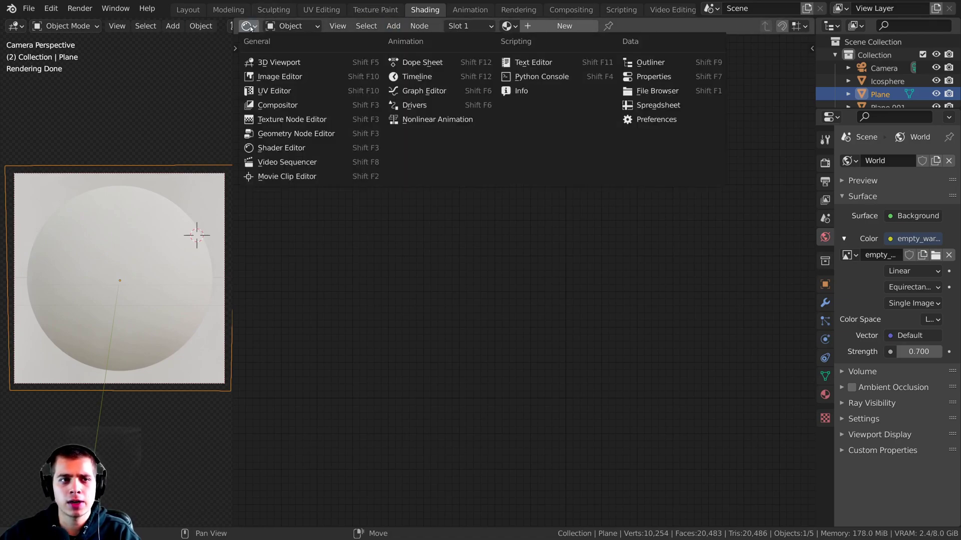
click(277, 147)
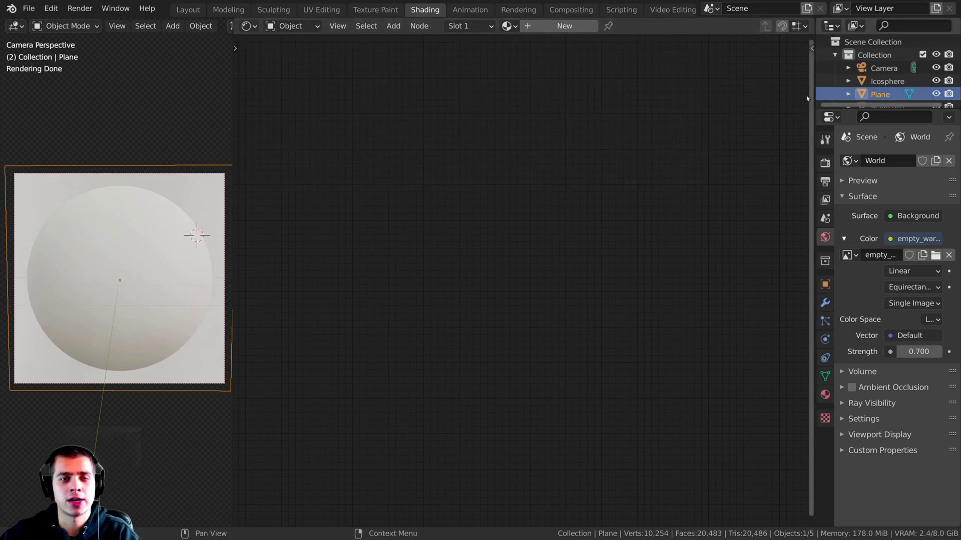
click(543, 26)
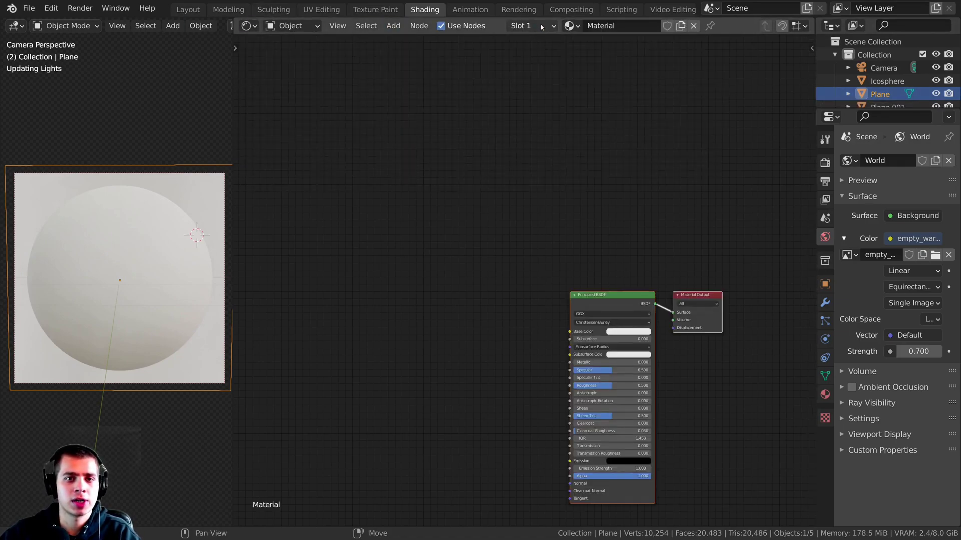
double_click(603, 25)
text(Wood F)
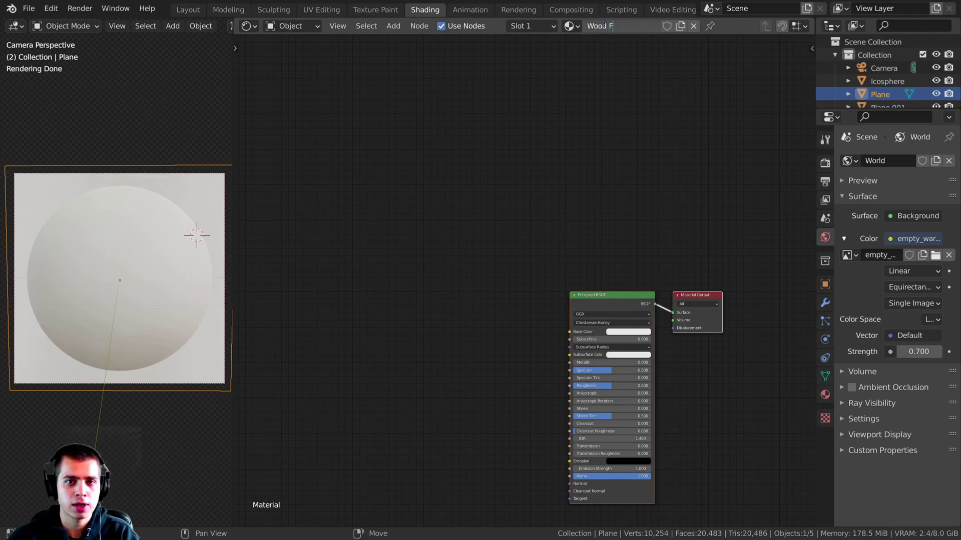
Assign the existing Wood Flooring material to the icosphere.
key(g)
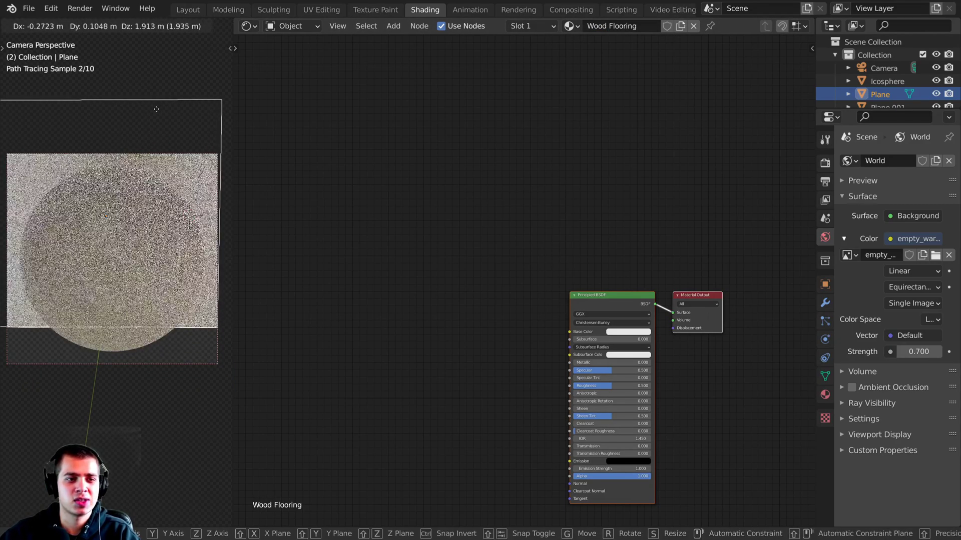
right_click(154, 110)
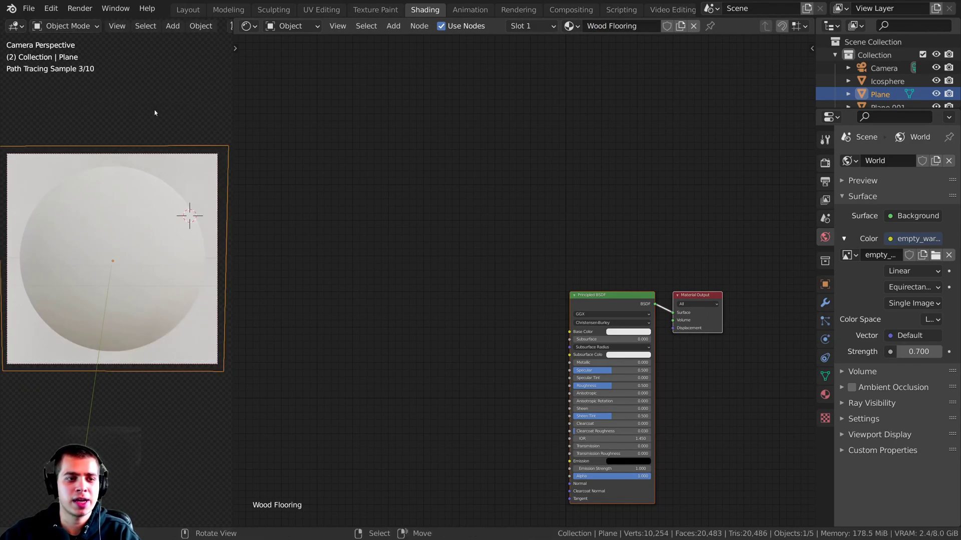
click(125, 246)
click(506, 26)
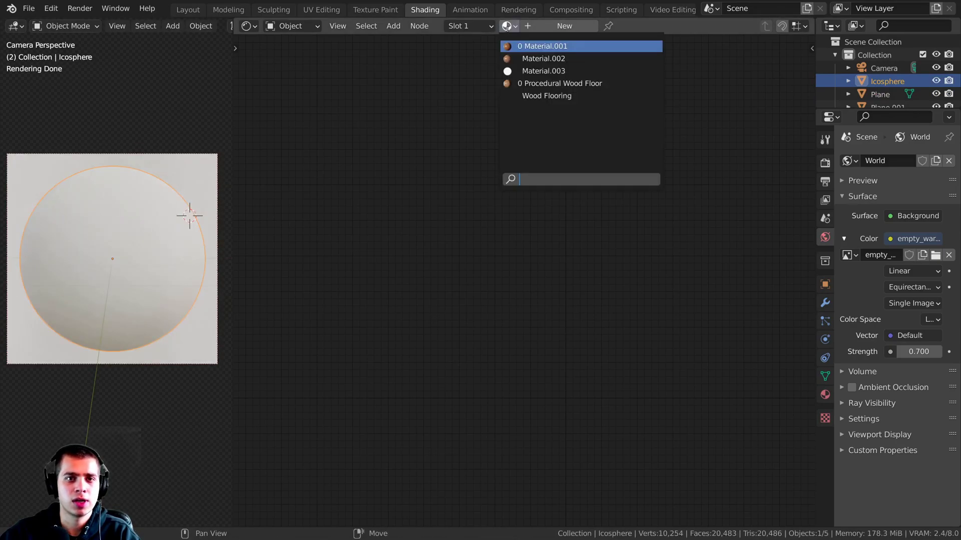
click(546, 95)
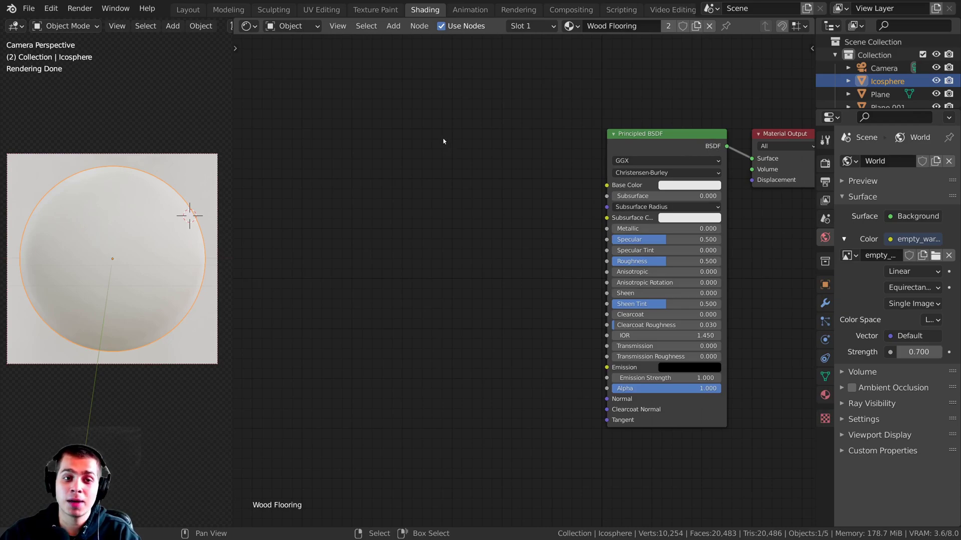
Add a Brick Texture node ahead of the Principled BSDF in the Wood Flooring material.
key(shift+a)
click(442, 137)
text(b)
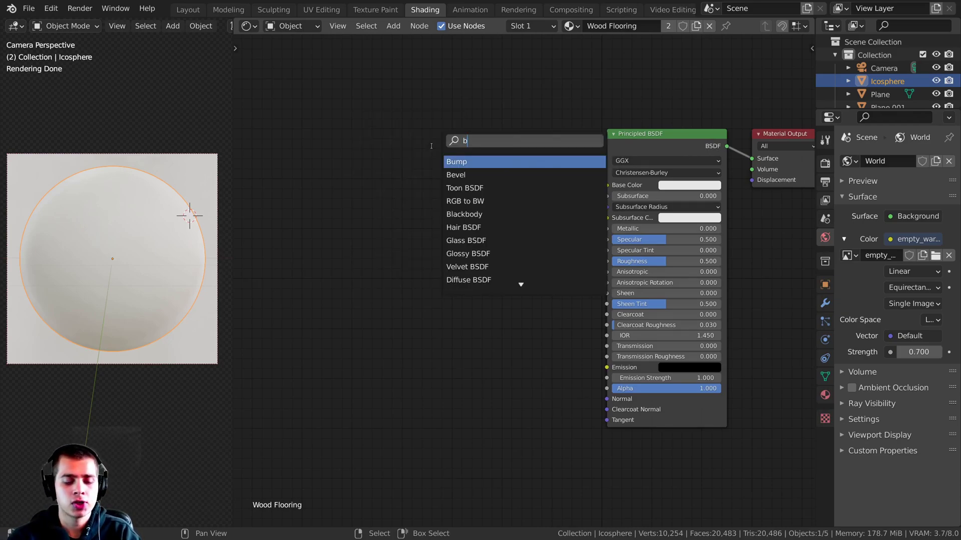
text(ri)
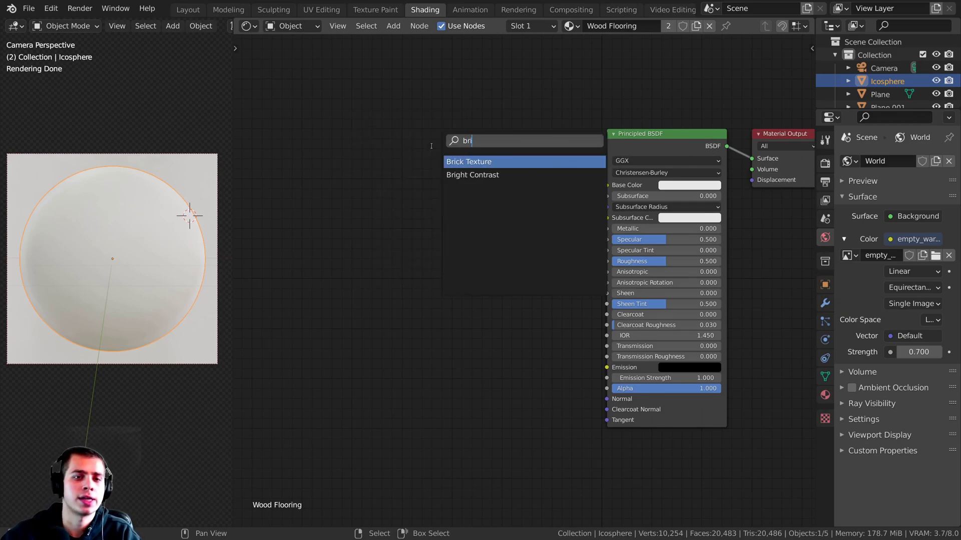
click(470, 161)
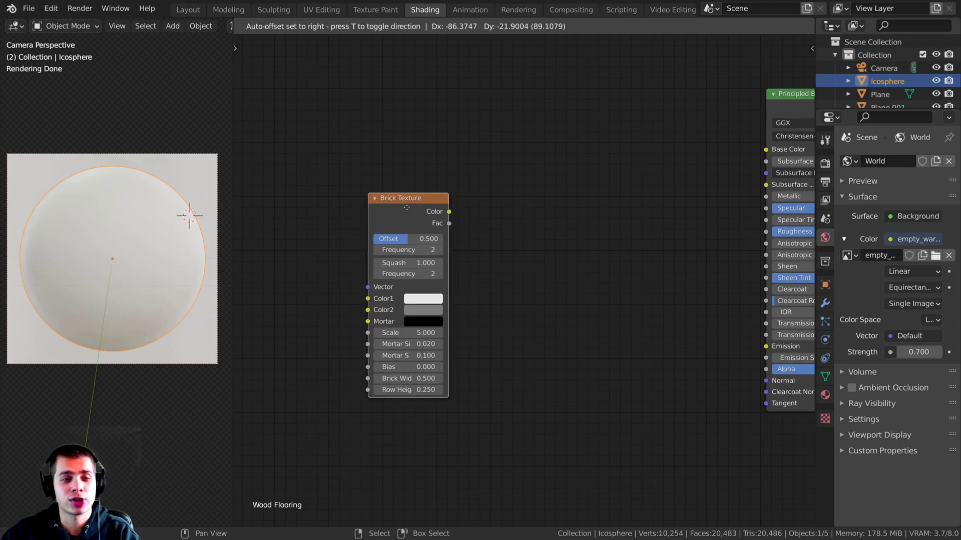
click(403, 209)
scroll(408, 211, down, 1)
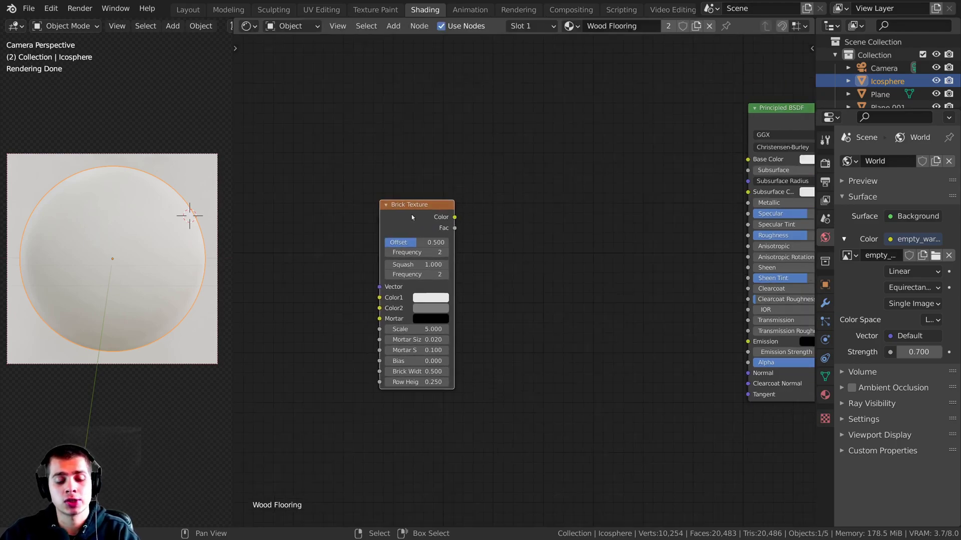
Add linked Texture Coordinate and Mapping nodes to the Brick Texture and reposition them in the node graph.
middle_drag(412, 214, 471, 217)
key(ctrl+t)
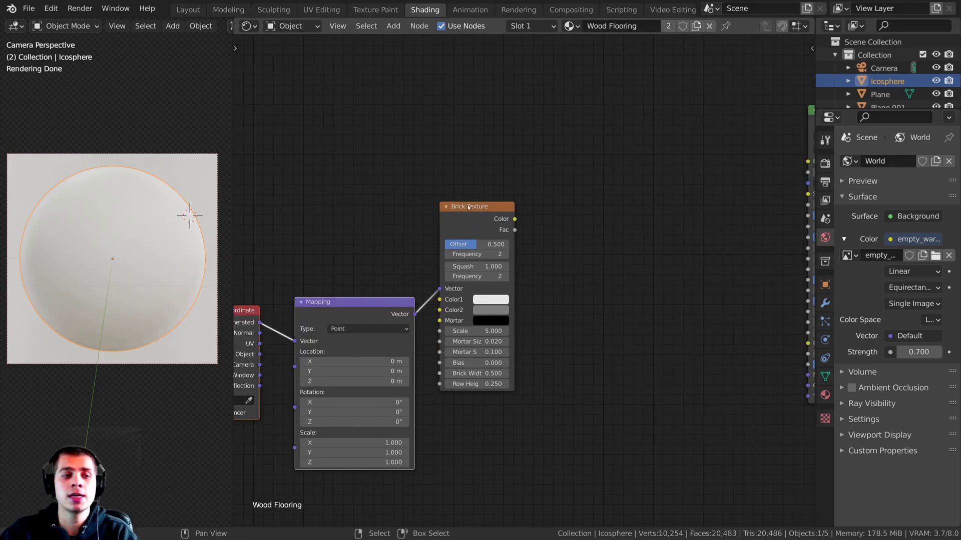
key(g)
click(292, 243)
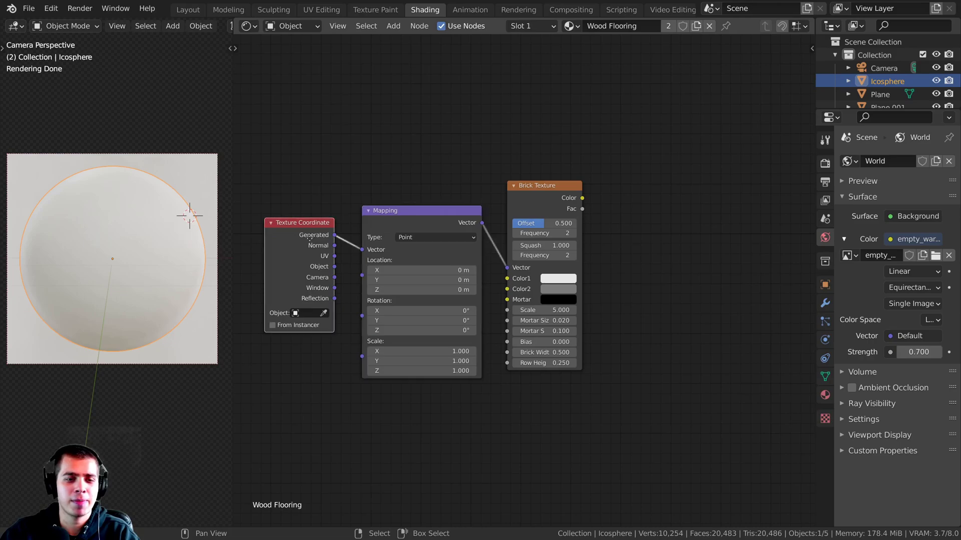
Connect the Texture Coordinate's Object output to the Mapping node's Vector input.
scroll(340, 258, up, 1)
scroll(319, 269, up, 1)
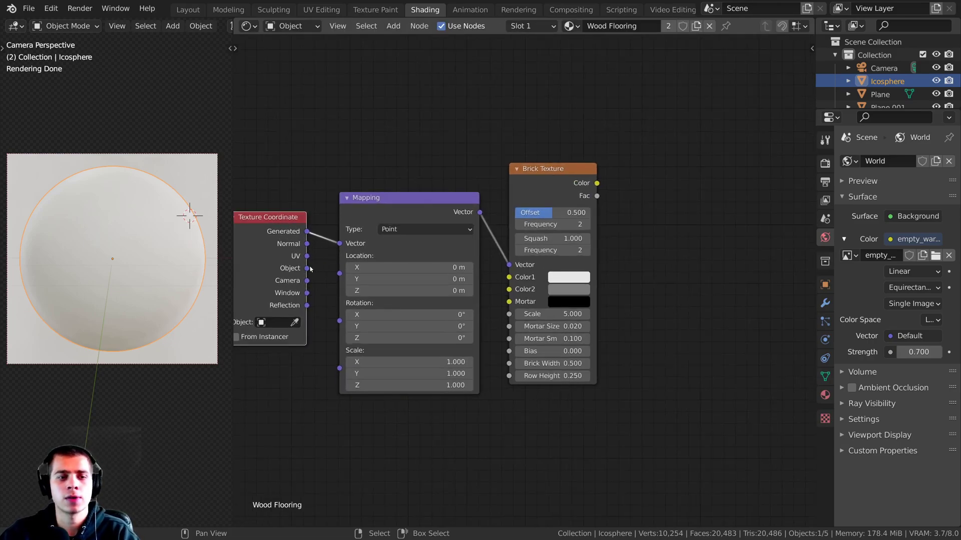
drag(306, 269, 340, 243)
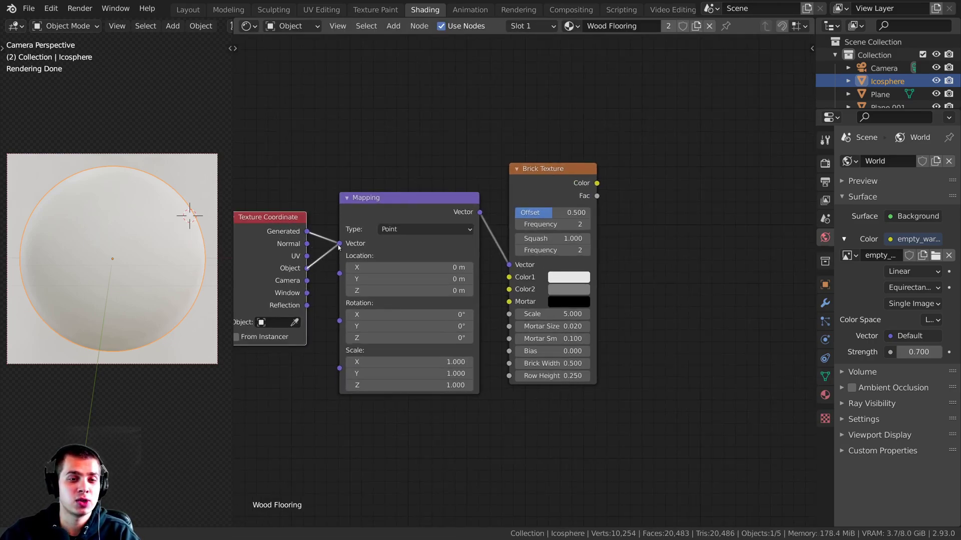
middle_drag(289, 266, 333, 267)
scroll(333, 268, up, 1)
drag(333, 267, 392, 248)
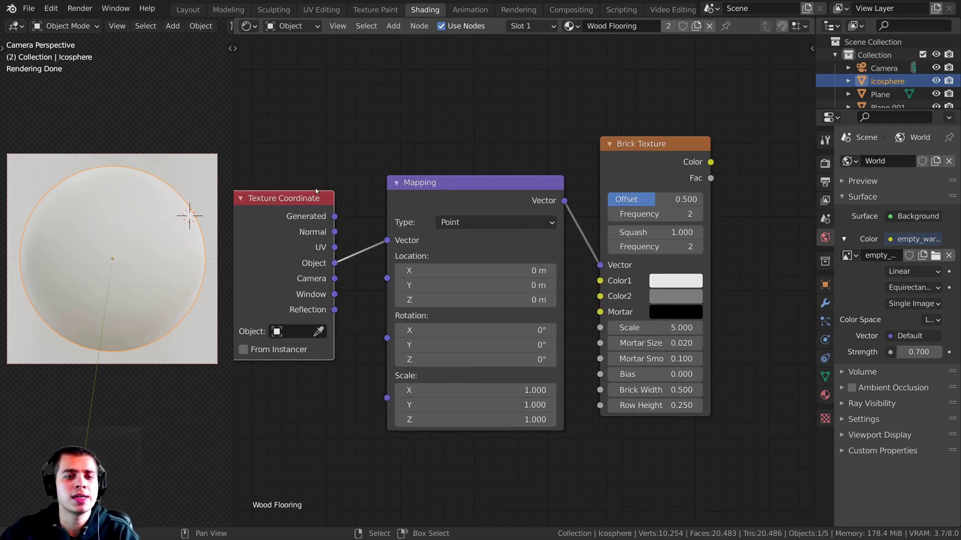
Reposition the Brick Texture node beside the Mapping node and preview its Color output on the objects with Node Wrangler.
drag(657, 167, 626, 164)
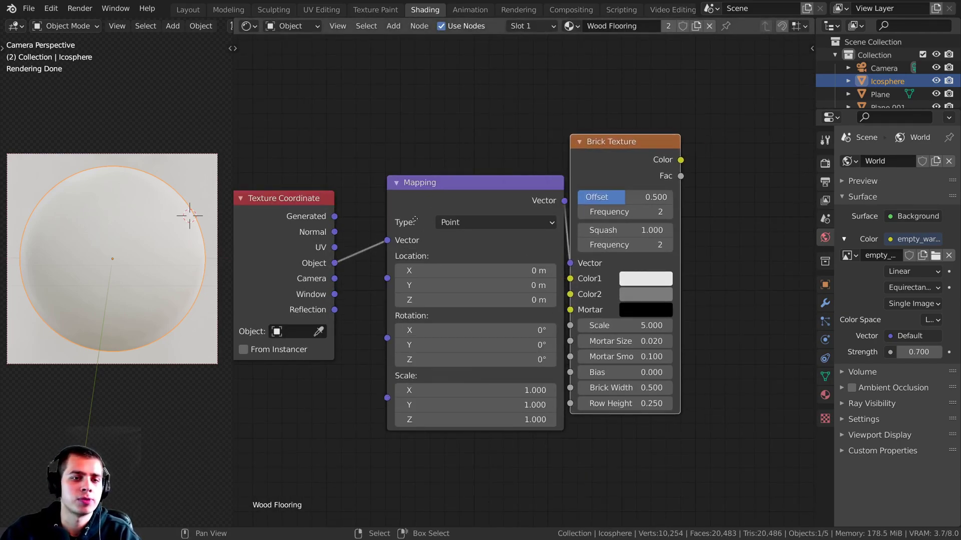
drag(633, 174, 592, 182)
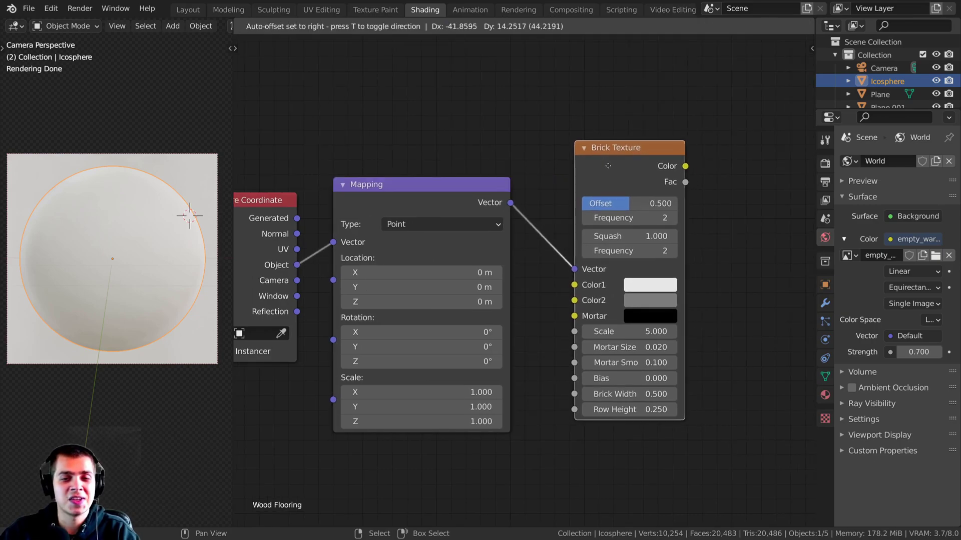
scroll(592, 182, down, 2)
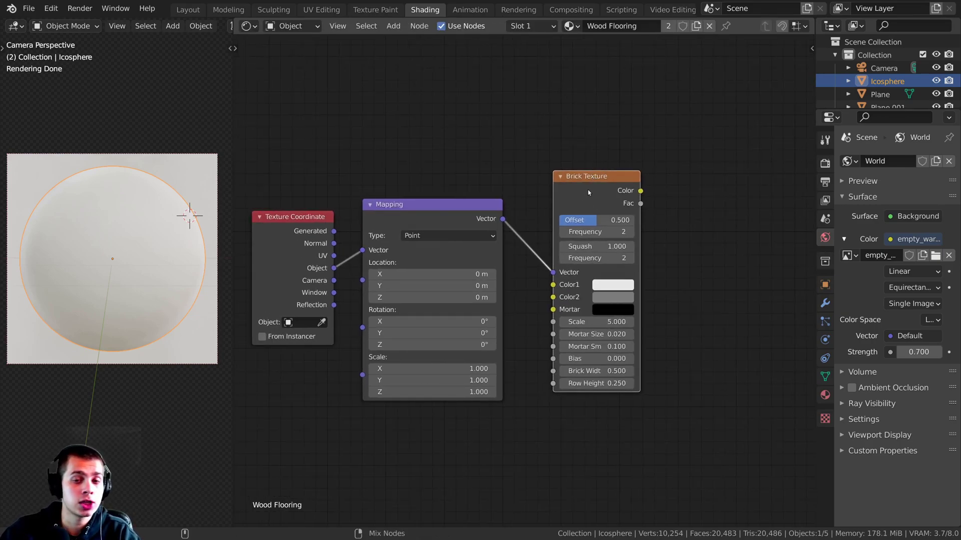
ctrl+shift+click(587, 188)
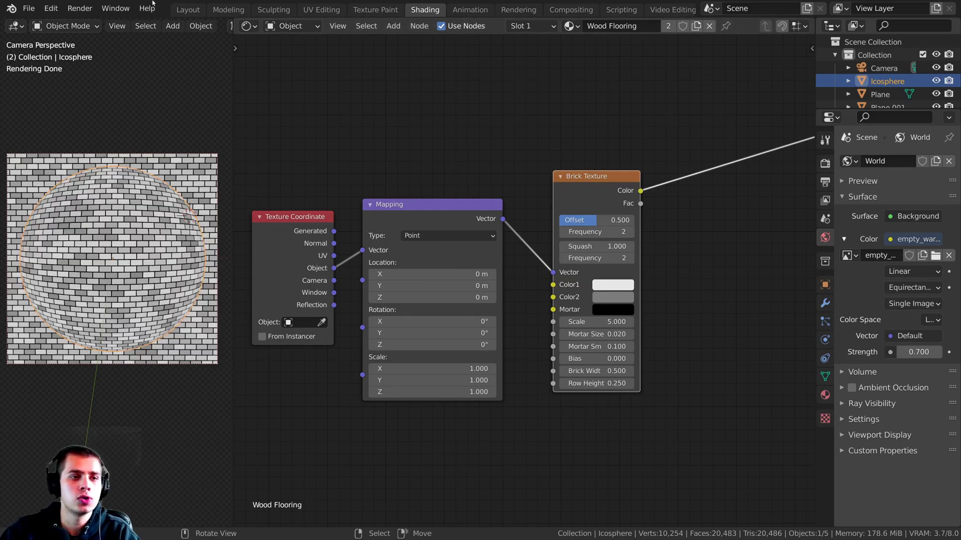
Examine from outside the camera view how the brick pattern wraps around the icosphere and covers the background plane.
shift+middle_drag(115, 209, 117, 211)
scroll(116, 211, up, 2)
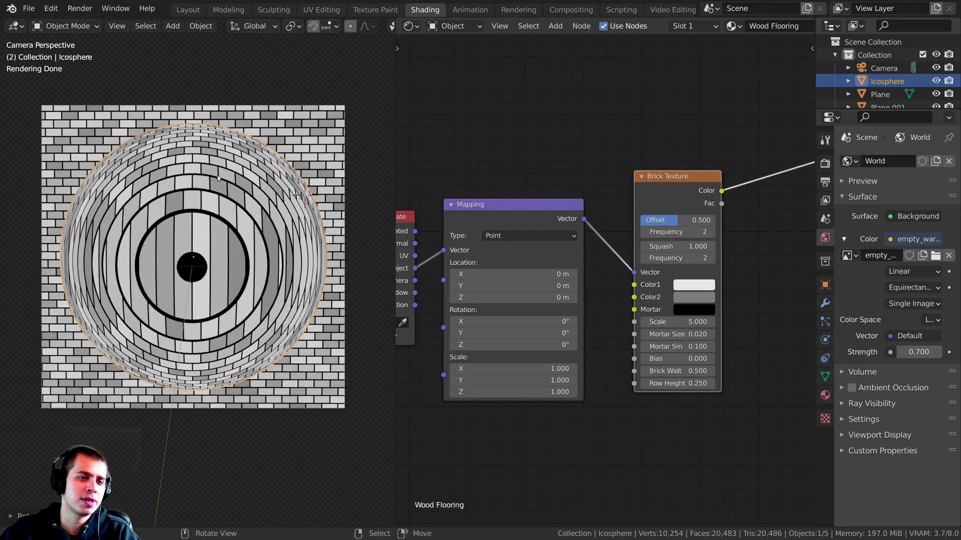
mouse_move(217, 175)
middle_down()
mouse_move(219, 245)
mouse_move(219, 190)
middle_up()
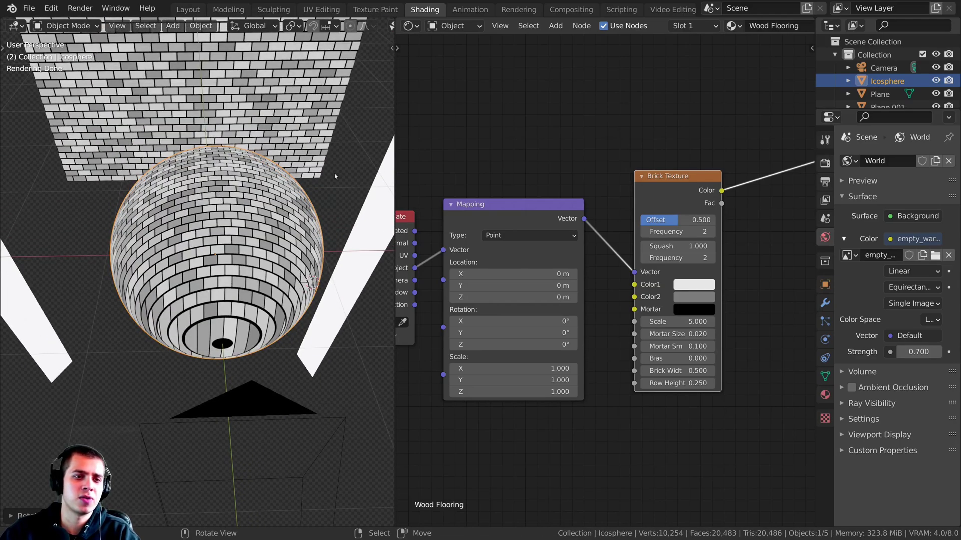
middle_drag(334, 176, 228, 220)
right_click(206, 130)
scroll(199, 180, down, 5)
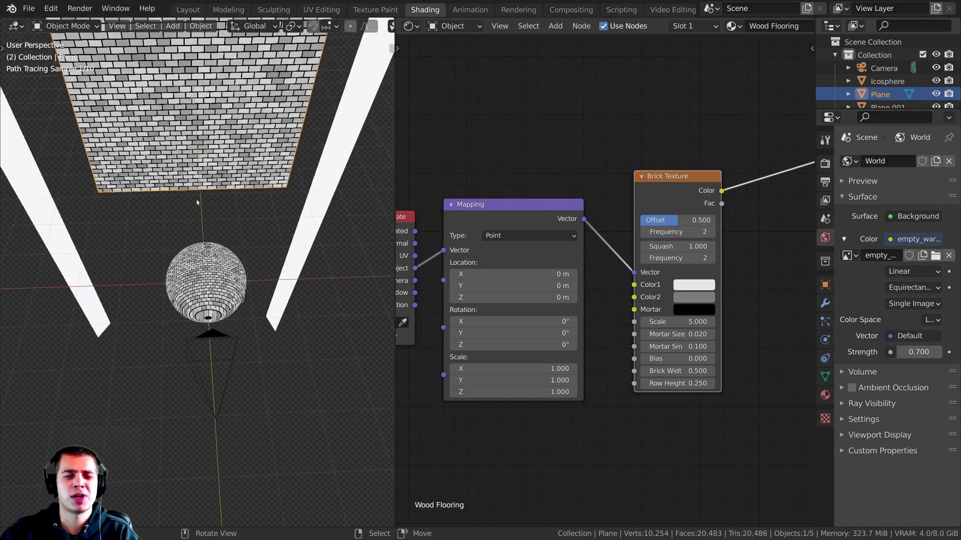
key(g)
right_click(199, 230)
scroll(200, 254, up, 3)
right_click(183, 235)
key(g)
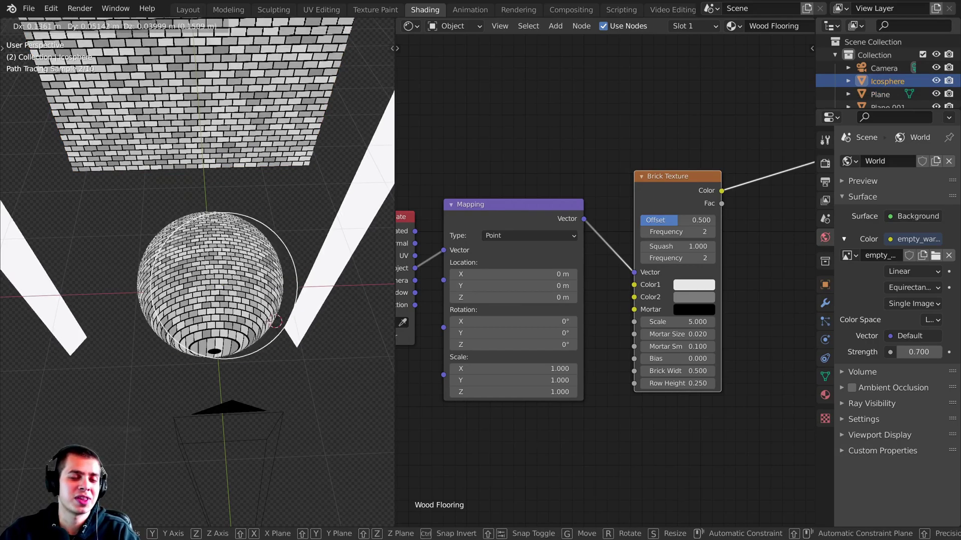
right_click(189, 213)
scroll(190, 213, up, 5)
scroll(196, 216, down, 3)
middle_drag(195, 216, 182, 211)
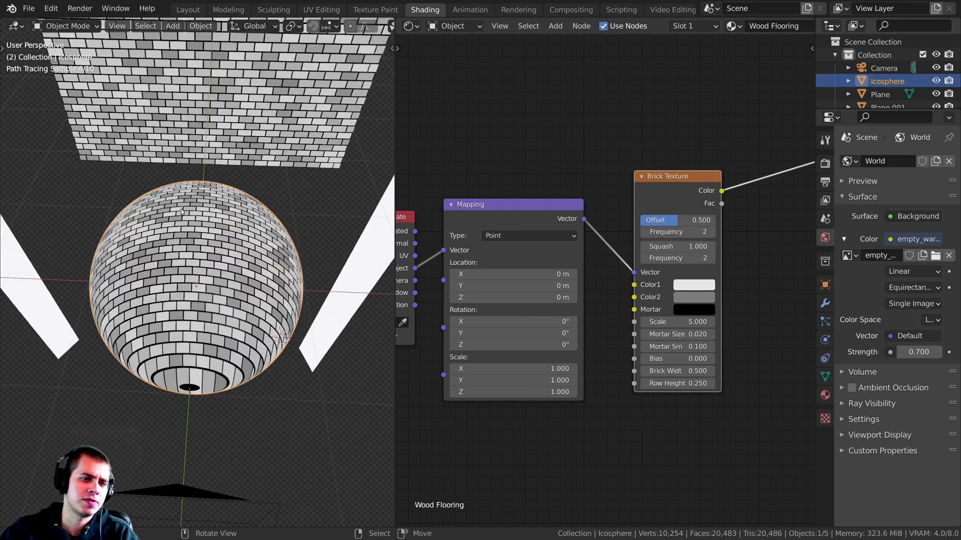
Return to the camera view and rotate the icosphere 90° around the global X axis.
key(KP_0)
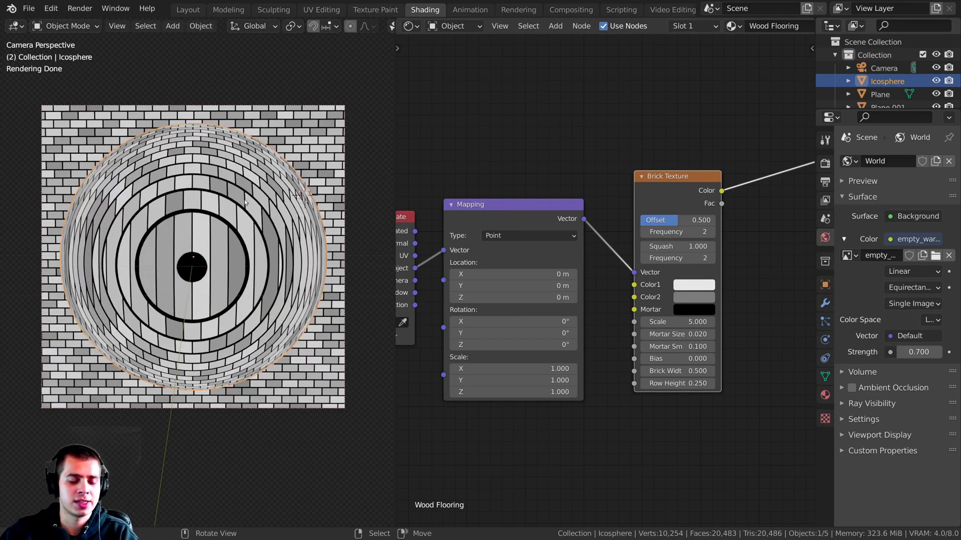
key(r)
key(x)
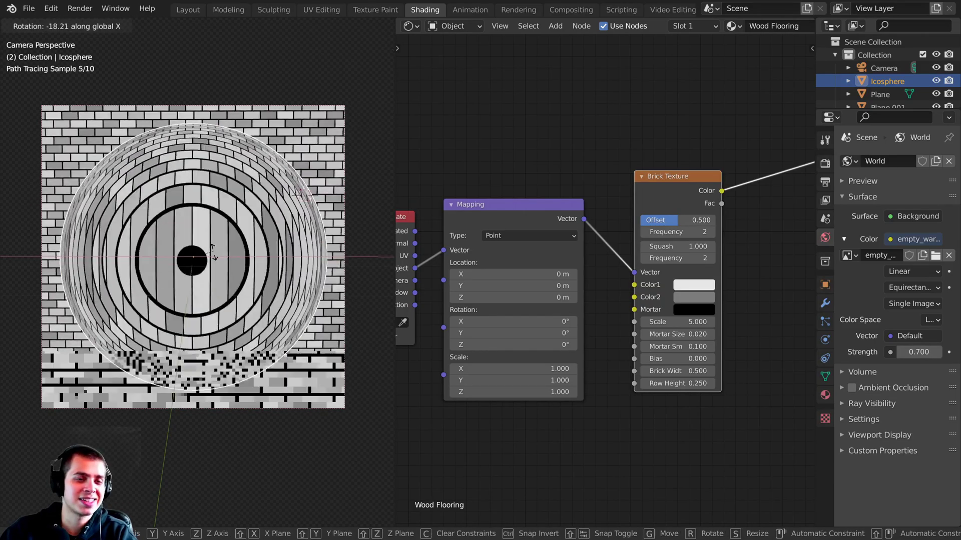
text(90)
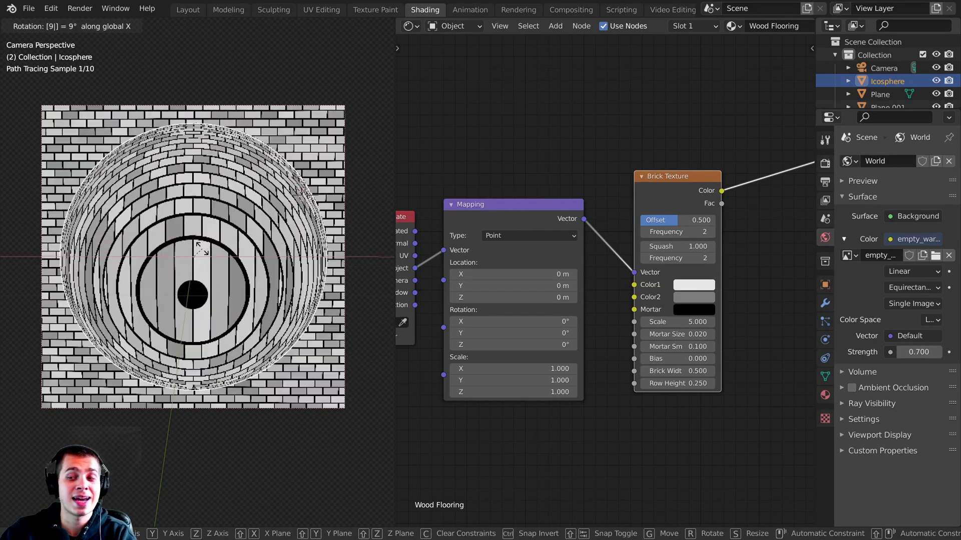
key(Return)
Set the Brick Texture's Scale to 7 and its Mortar Size to 0.005.
scroll(551, 344, up, 3)
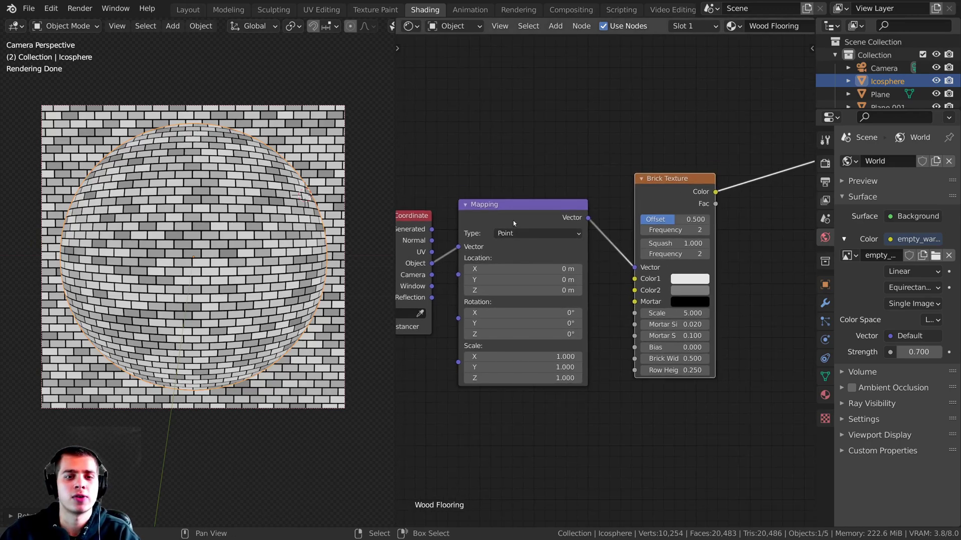
middle_drag(600, 337, 690, 318)
scroll(658, 389, up, 2)
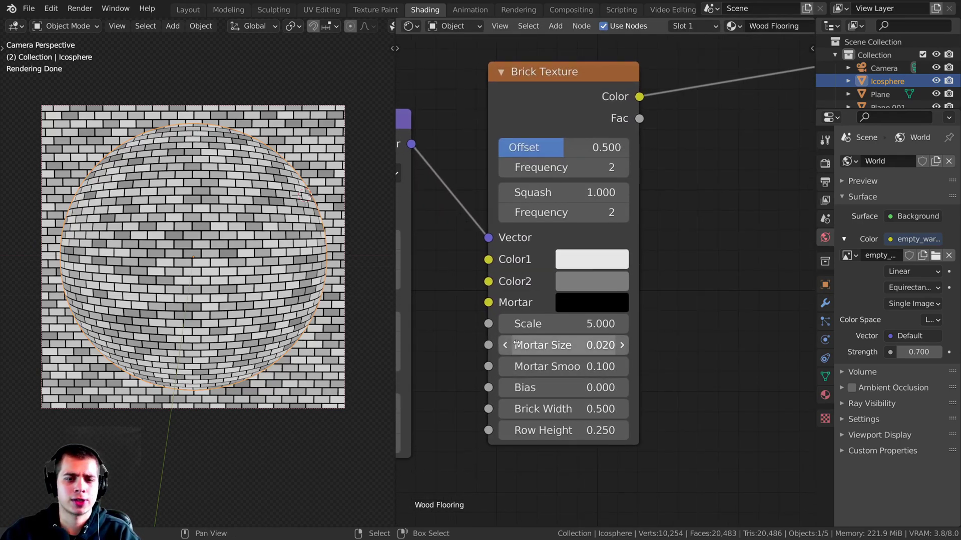
click(554, 326)
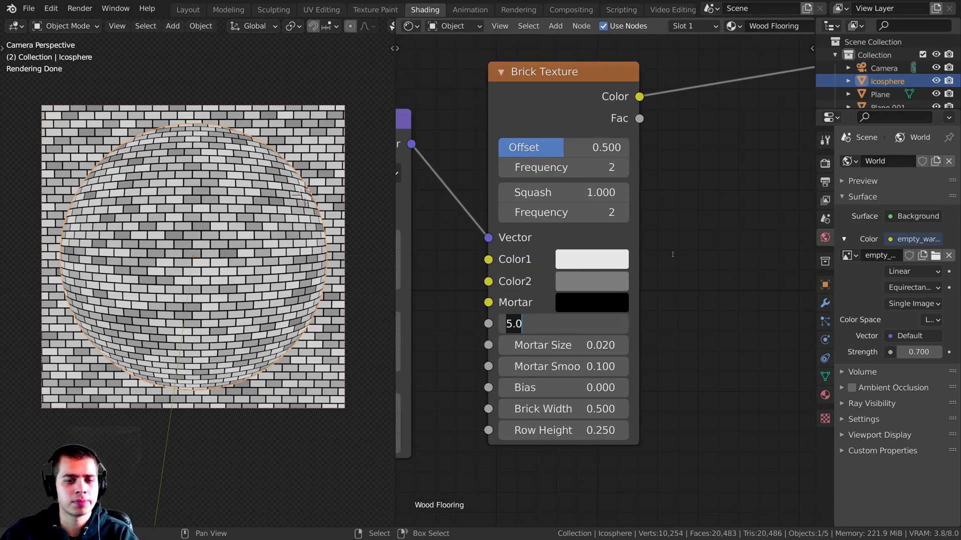
key(Return)
middle_drag(686, 244, 705, 226)
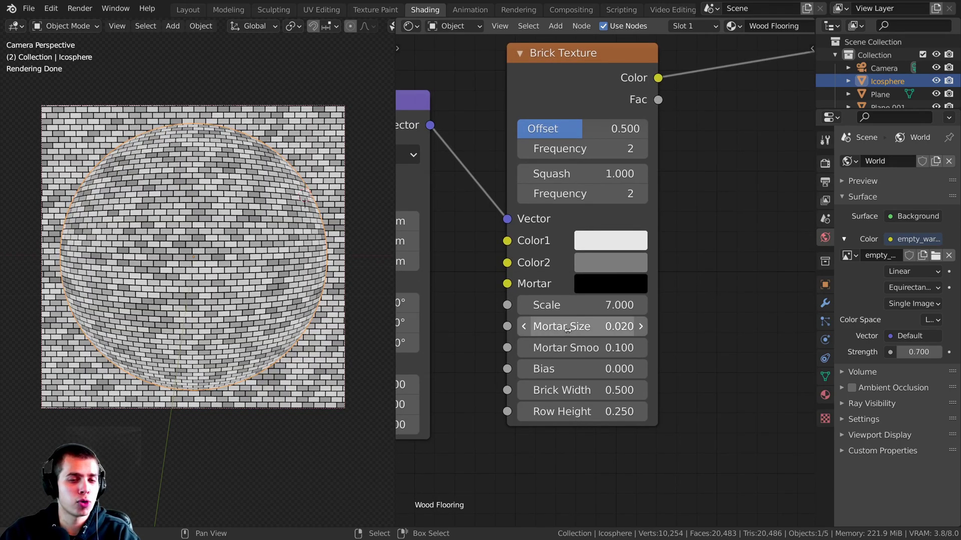
click(574, 327)
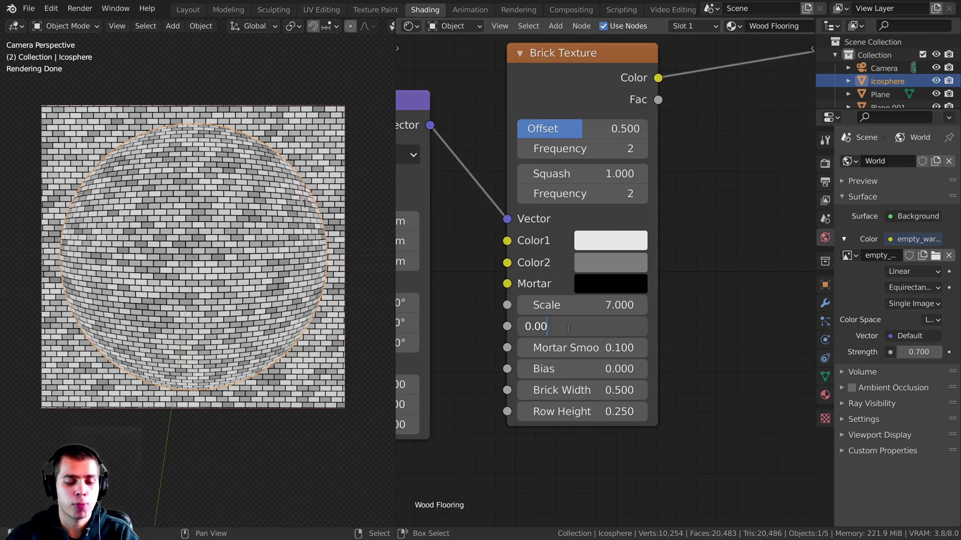
key(Return)
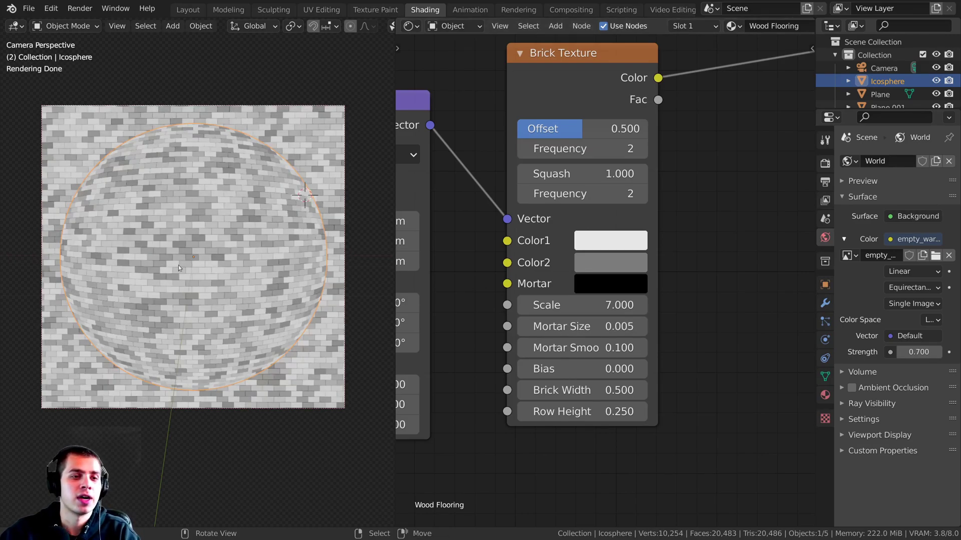
Set the Brick Texture's mortar smoothness to 1 while checking the brick edges on the icosphere up close.
scroll(178, 265, up, 6)
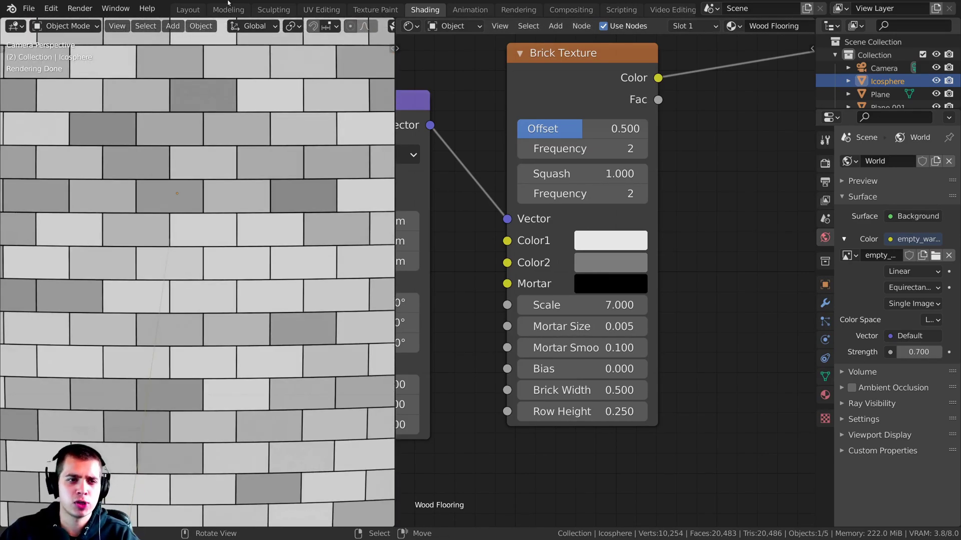
scroll(567, 337, down, 1)
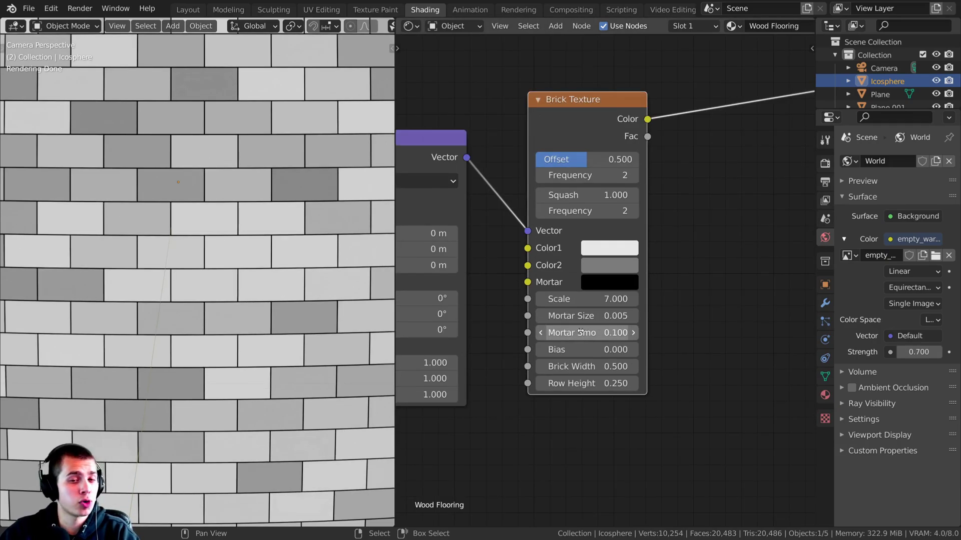
scroll(301, 295, up, 3)
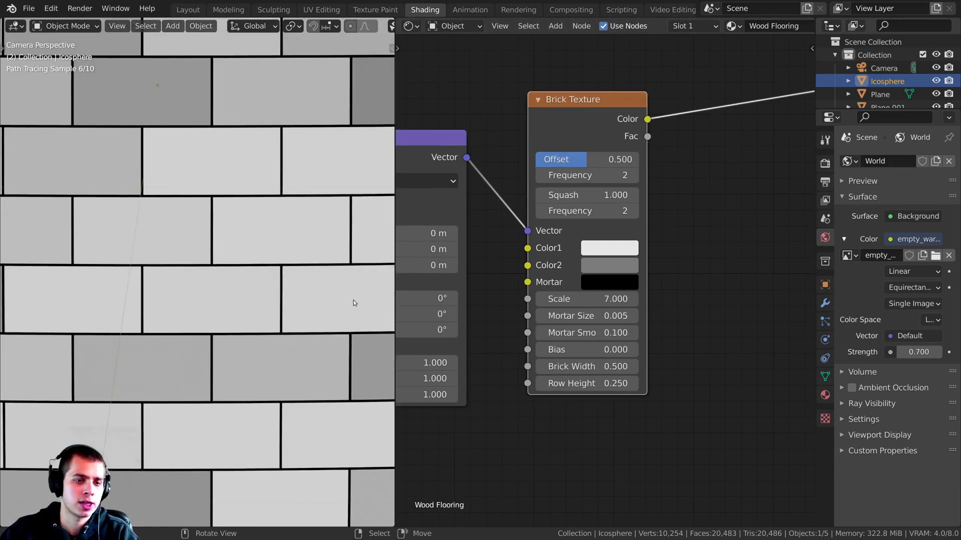
click(586, 333)
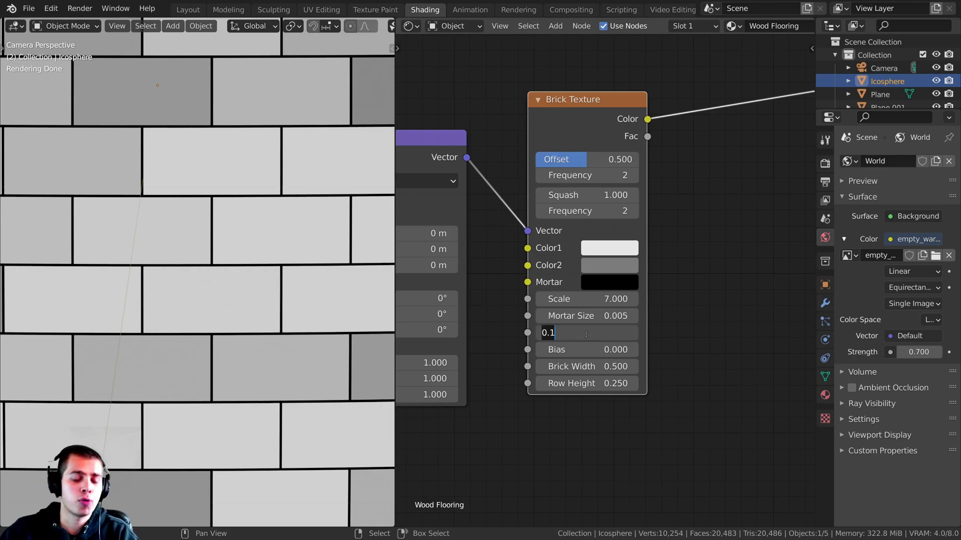
key(Return)
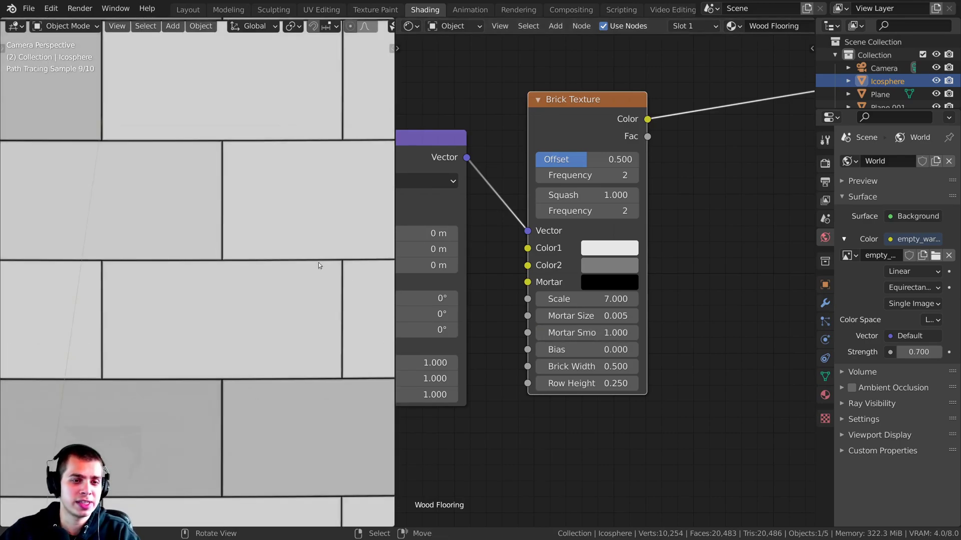
scroll(560, 222, up, 2)
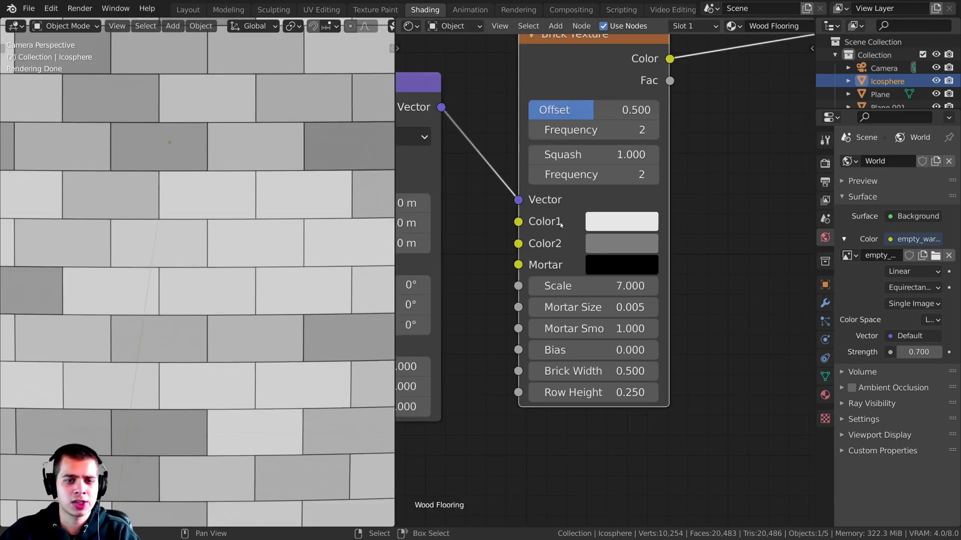
Darken the Brick Texture's Color1 to a medium grey and set Color2 to the lighter grey B2B2B2.
click(601, 224)
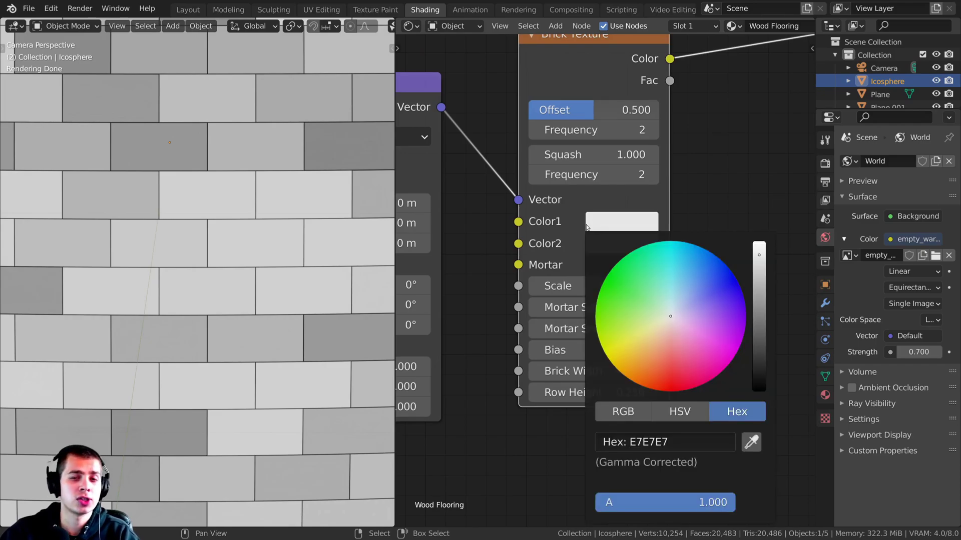
drag(758, 268, 759, 313)
click(652, 246)
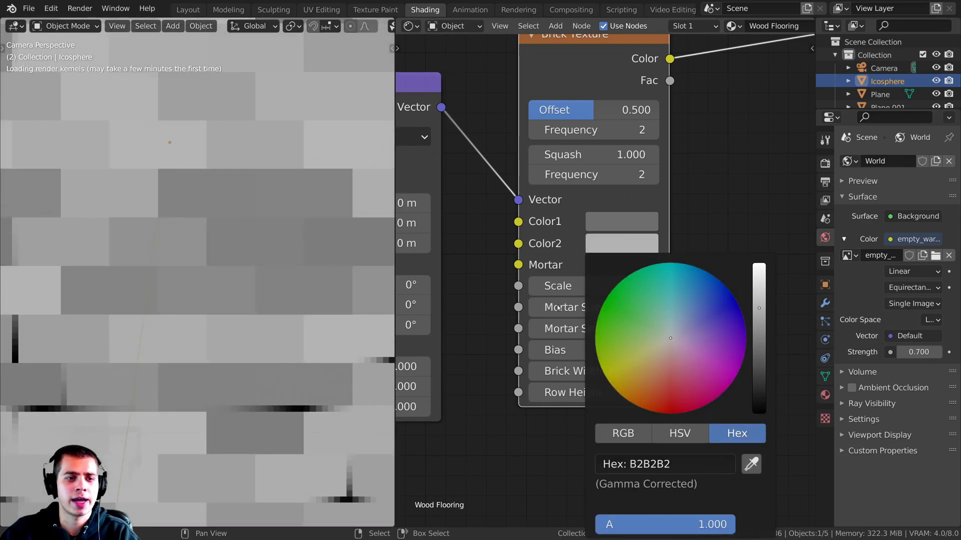
scroll(527, 313, down, 2)
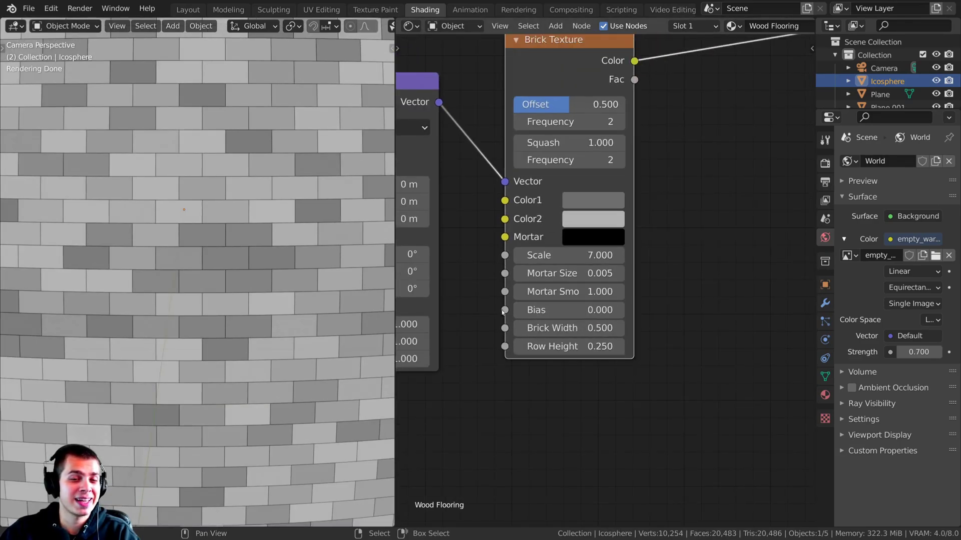
Set the Brick Texture's Bias to 0.02.
scroll(526, 313, up, 2)
middle_drag(534, 328, 575, 332)
mouse_move(576, 332)
mouse_down()
mouse_move(636, 332)
mouse_move(525, 330)
mouse_move(645, 329)
mouse_move(548, 329)
mouse_move(616, 329)
mouse_move(594, 333)
mouse_up()
click(593, 333)
text(.02)
key(Return)
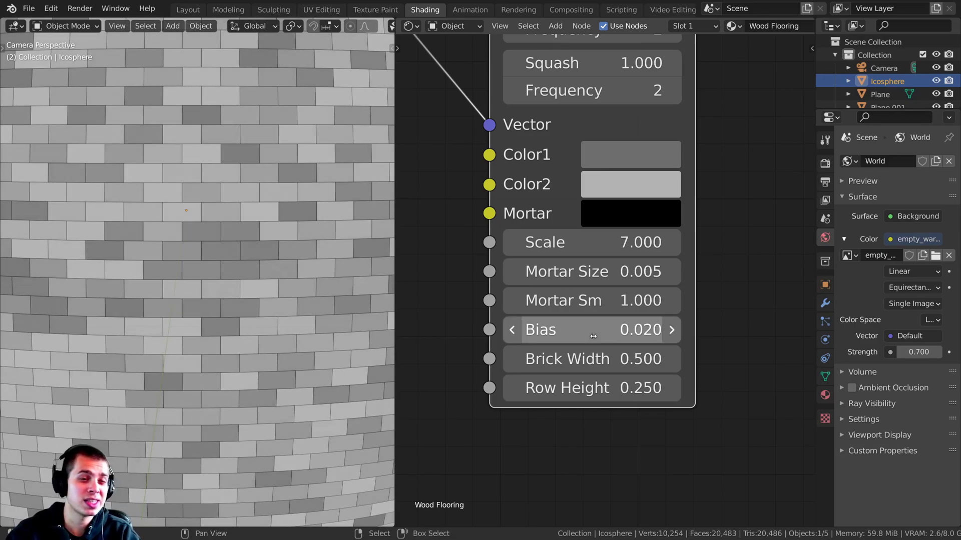
Stretch the bricks into long planks by setting Brick Width to 4 and Row Height to 0.6.
scroll(219, 302, down, 3)
scroll(546, 361, down, 1)
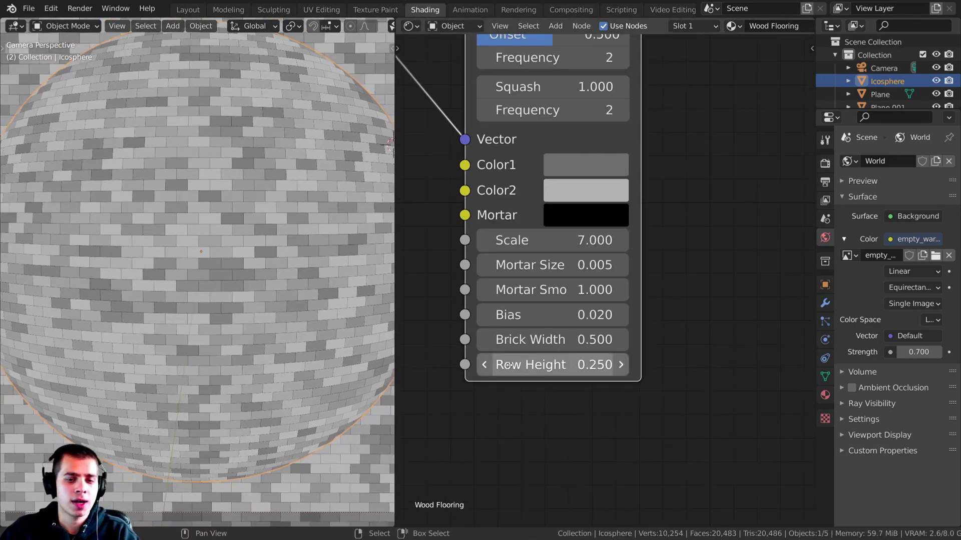
click(538, 341)
text(4)
key(Return)
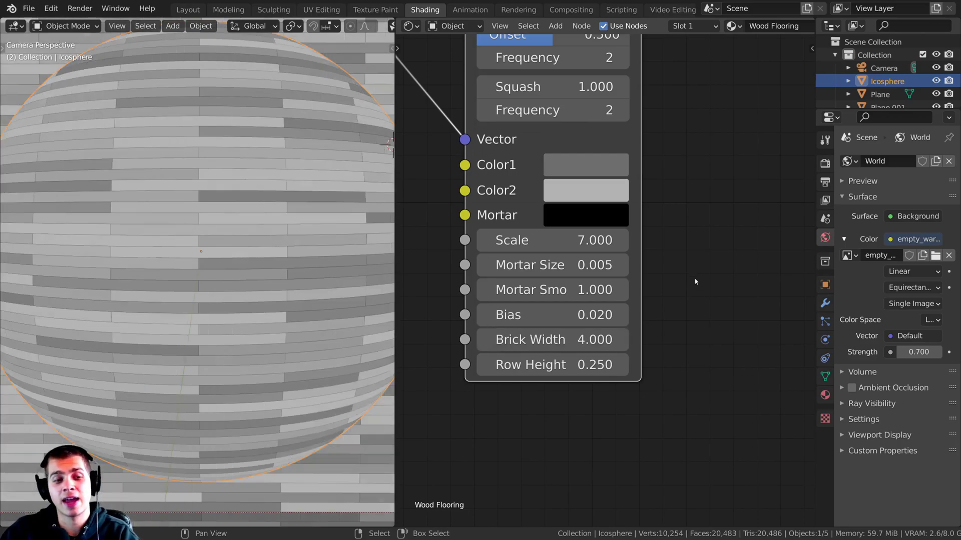
click(554, 367)
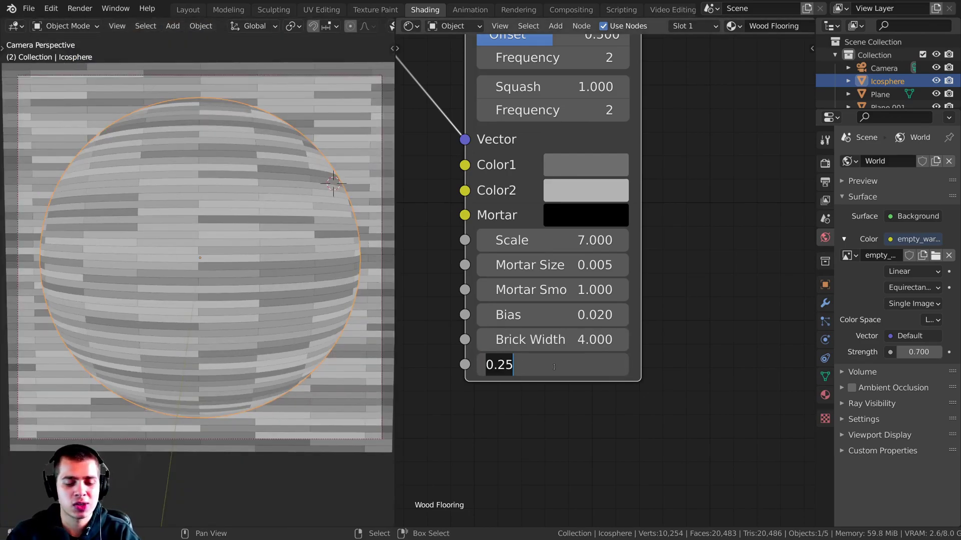
text(.6)
key(Return)
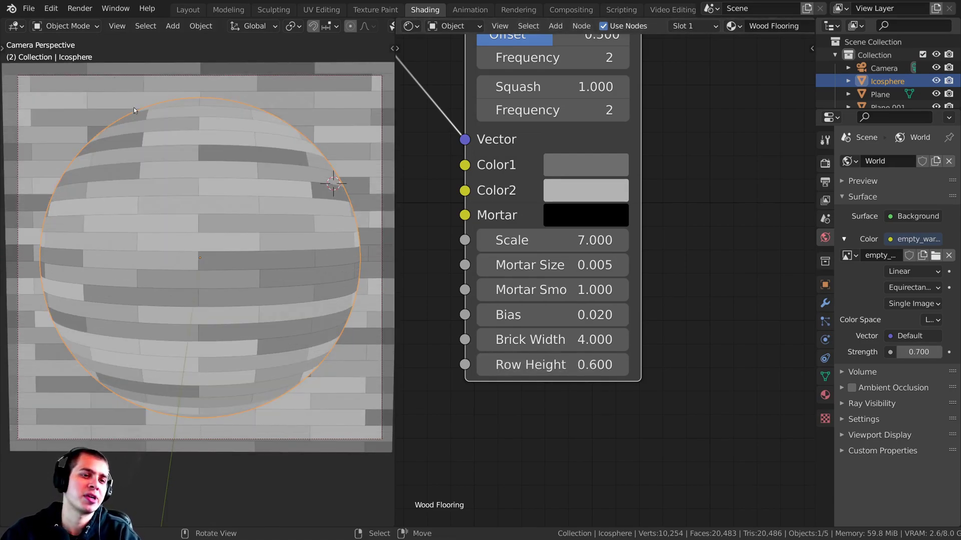
Connect the Brick Texture's Color output to the Principled BSDF's Normal input and preview the Principled BSDF on the objects.
mouse_move(222, 198)
shift+middle_down()
mouse_move(196, 229)
mouse_move(218, 211)
shift+middle_up()
scroll(529, 339, down, 6)
middle_drag(601, 298, 541, 263)
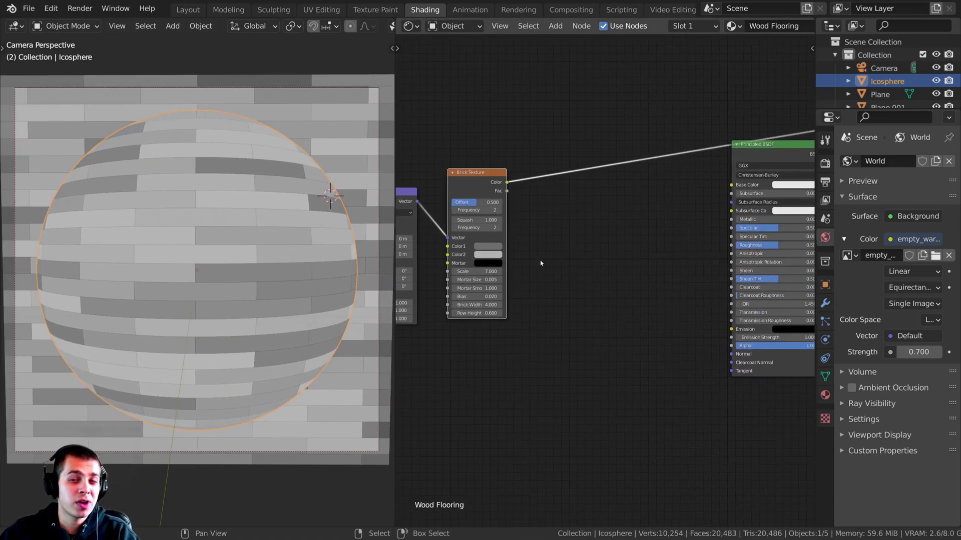
scroll(650, 290, up, 2)
drag(751, 365, 602, 236)
scroll(259, 215, up, 8)
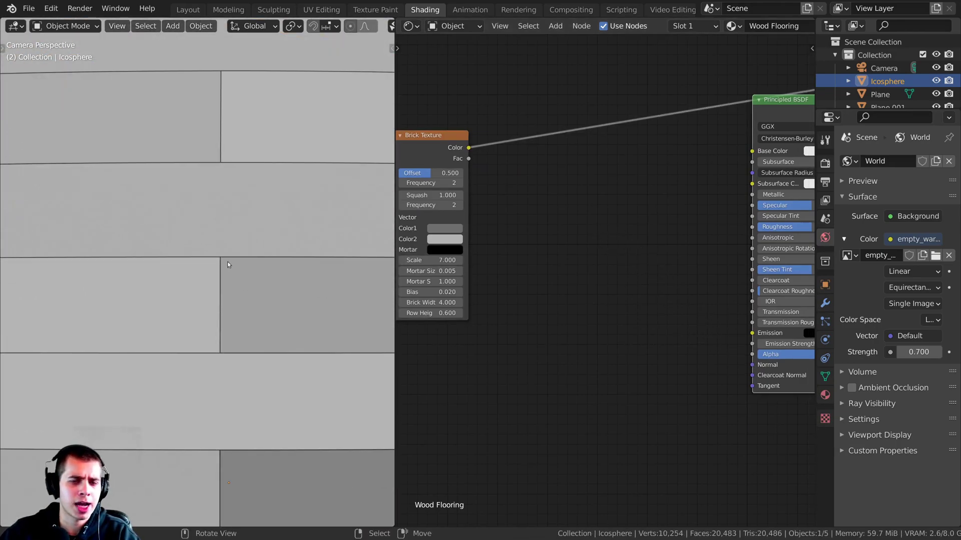
middle_drag(509, 195, 504, 181)
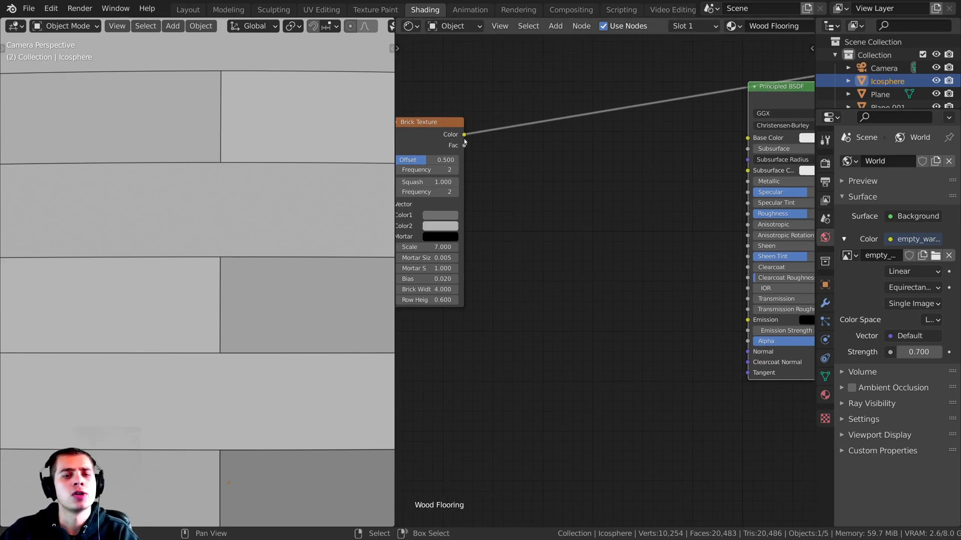
drag(465, 135, 748, 352)
middle_drag(667, 306, 652, 308)
scroll(653, 308, down, 2)
ctrl+shift+click(733, 119)
scroll(206, 371, down, 4)
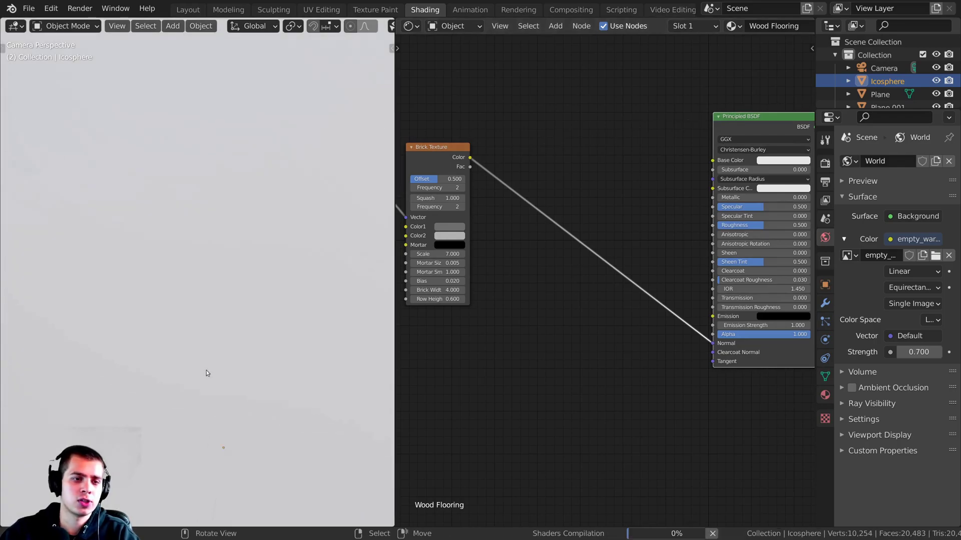
Switch the 3D viewport to Rendered shading and return to the camera view.
key(z)
click(218, 47)
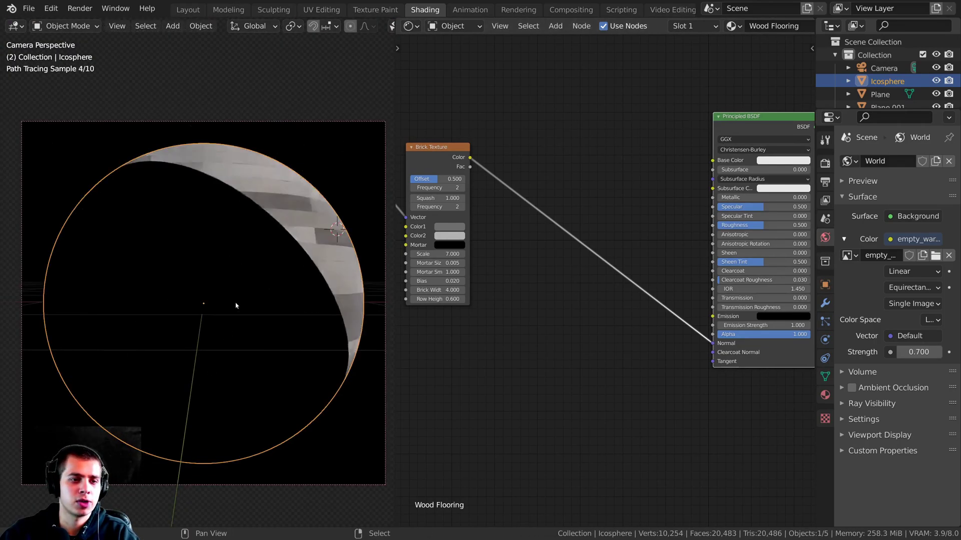
middle_drag(297, 266, 260, 294)
key(KP_0)
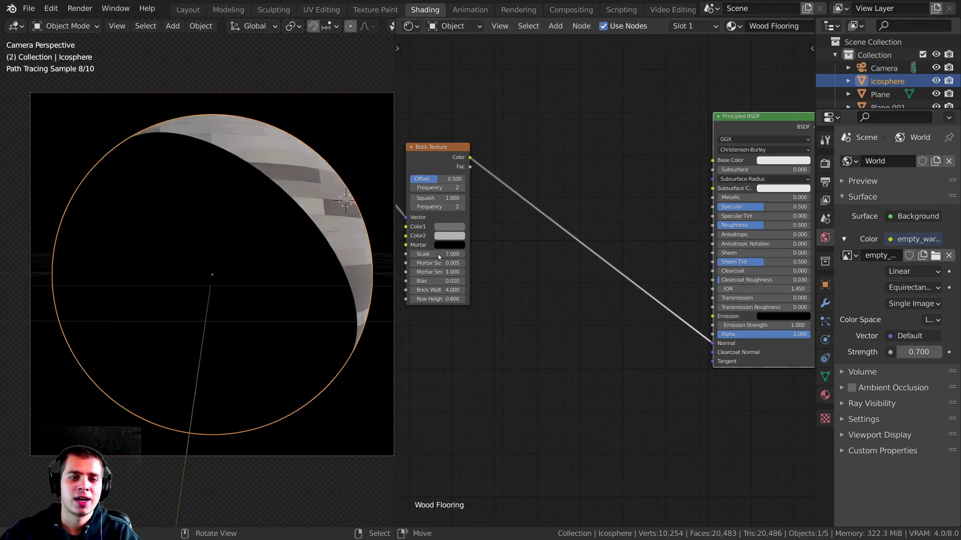
Insert a Bump node into the link between the Brick Texture's Color and the Principled BSDF's Normal.
scroll(437, 254, up, 3)
drag(433, 126, 548, 100)
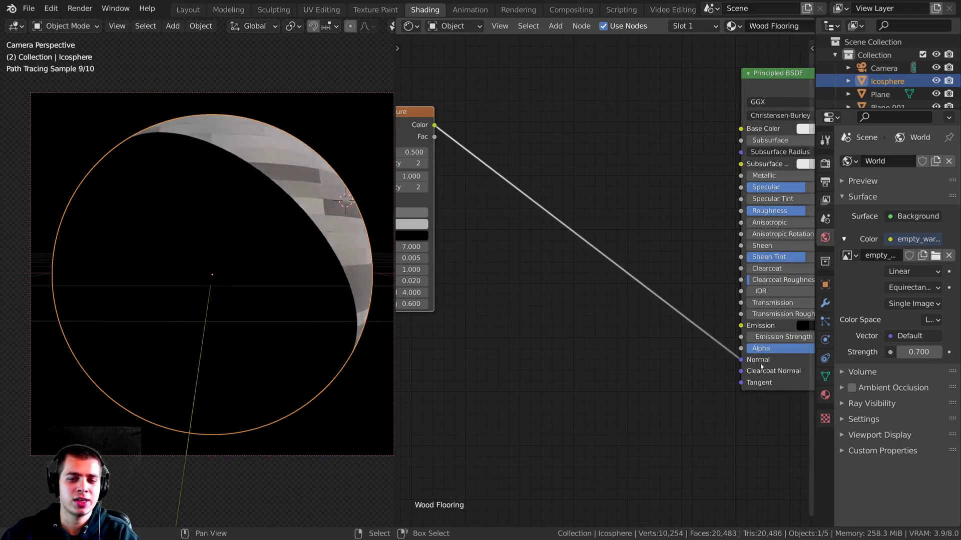
key(shift+a)
click(508, 193)
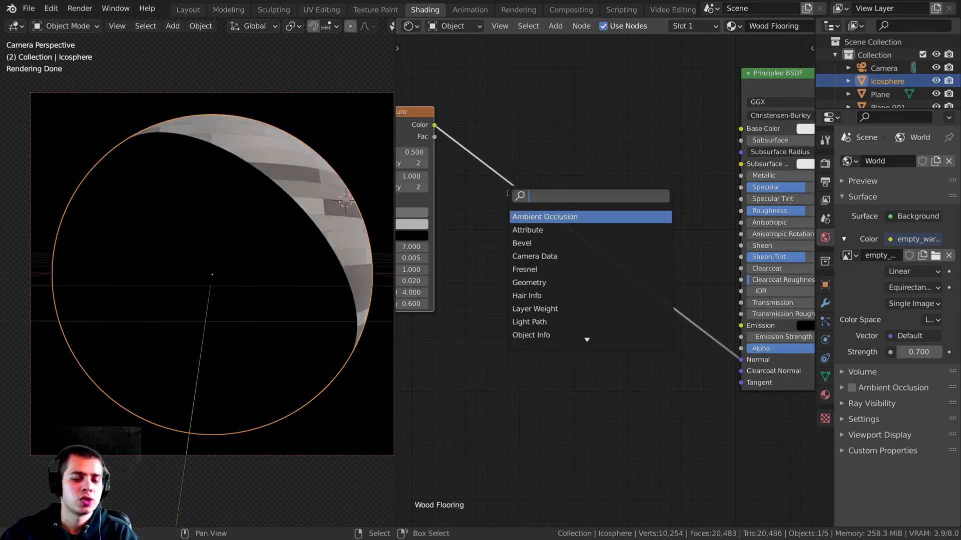
text(bum)
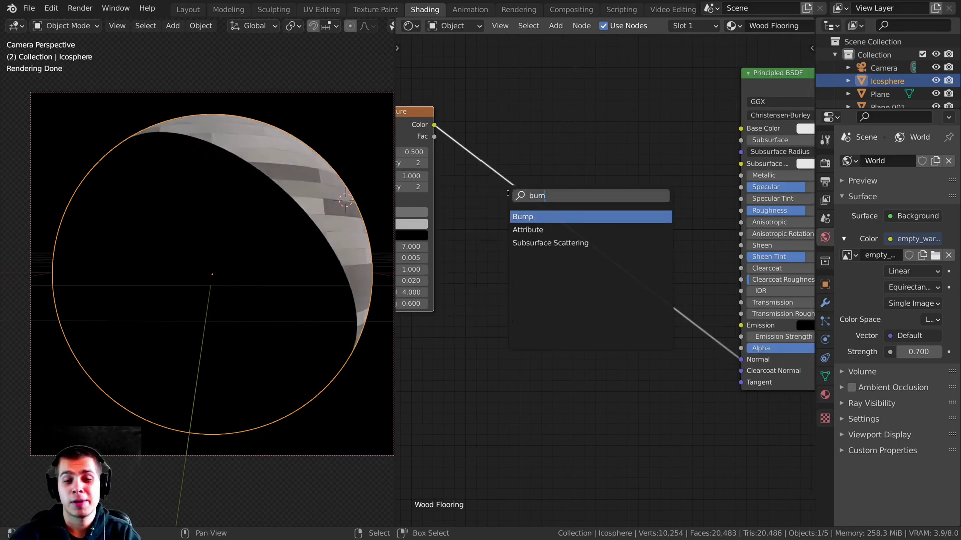
click(527, 219)
click(547, 206)
drag(549, 205, 586, 285)
Move the brick colour link from the Bump node's Normal input to its Height input and shift the Bump node lower.
middle_drag(435, 157, 540, 130)
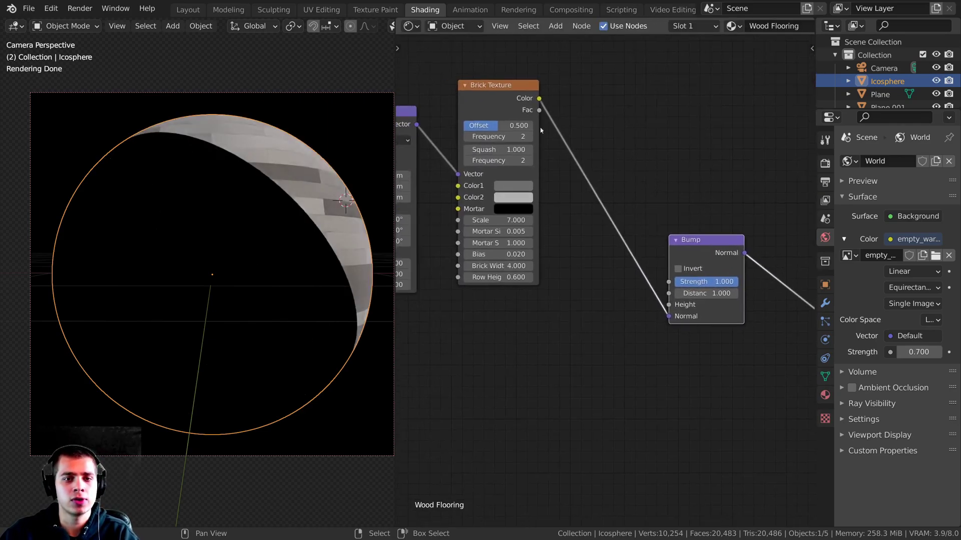
scroll(600, 163, down, 1)
middle_drag(648, 247, 606, 295)
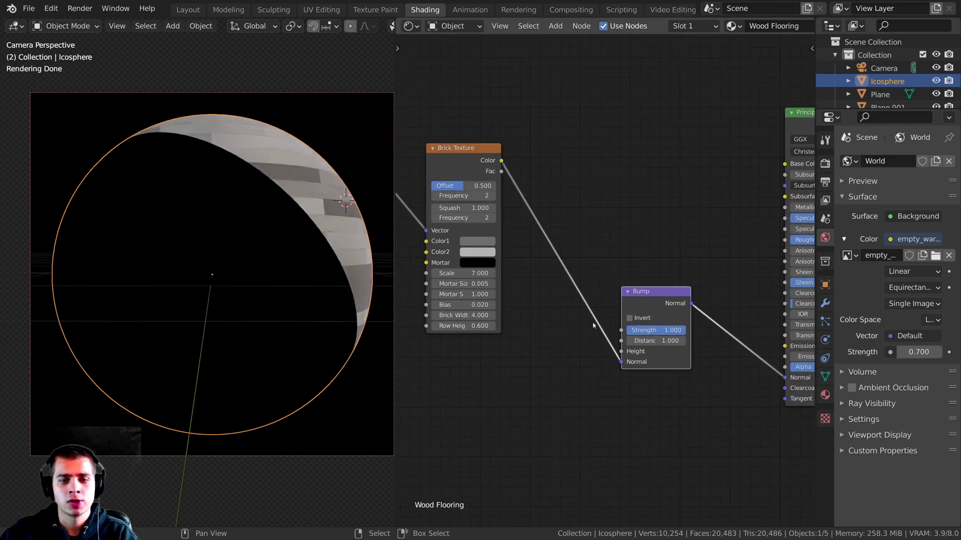
mouse_move(619, 364)
mouse_down()
mouse_move(607, 363)
mouse_move(622, 351)
mouse_up()
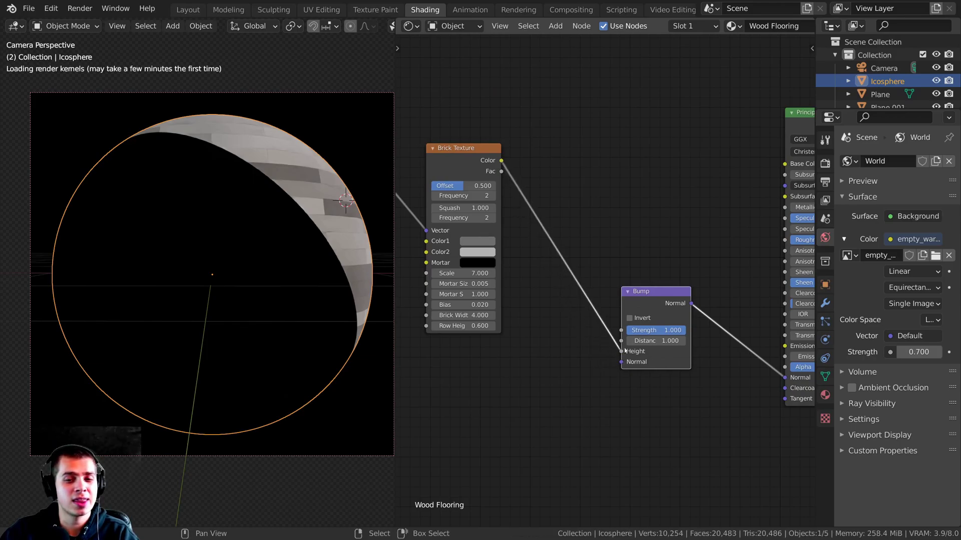
drag(660, 302, 676, 334)
middle_drag(718, 345, 681, 349)
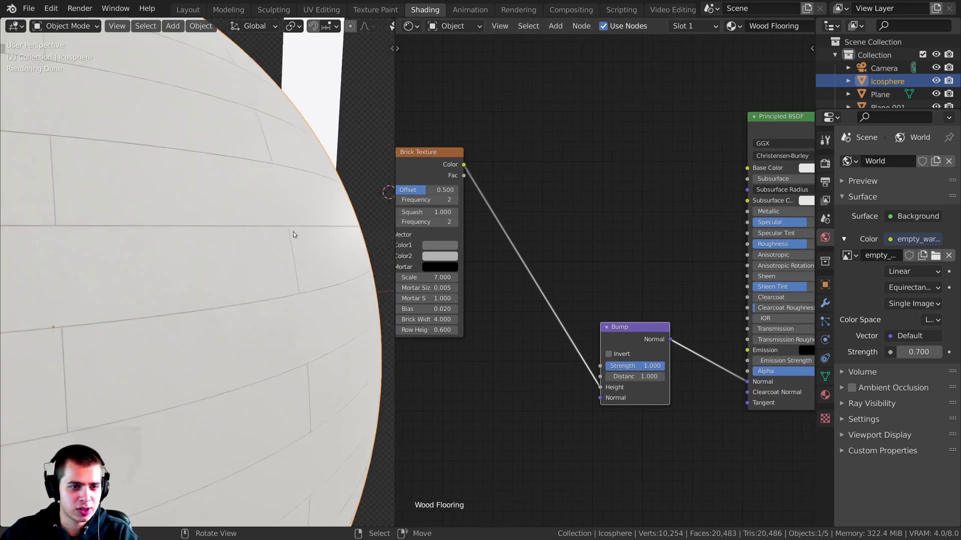
middle_drag(232, 240, 215, 236)
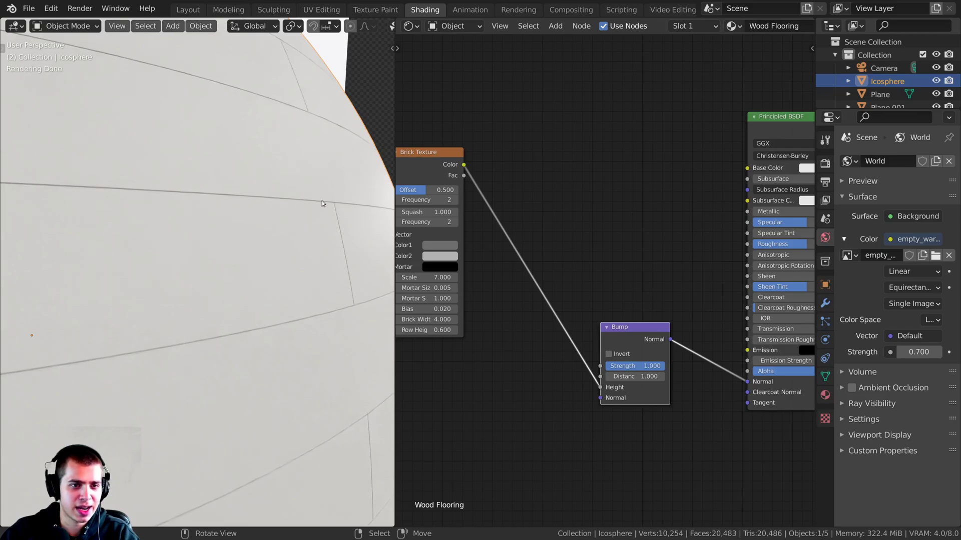
key(KP_0)
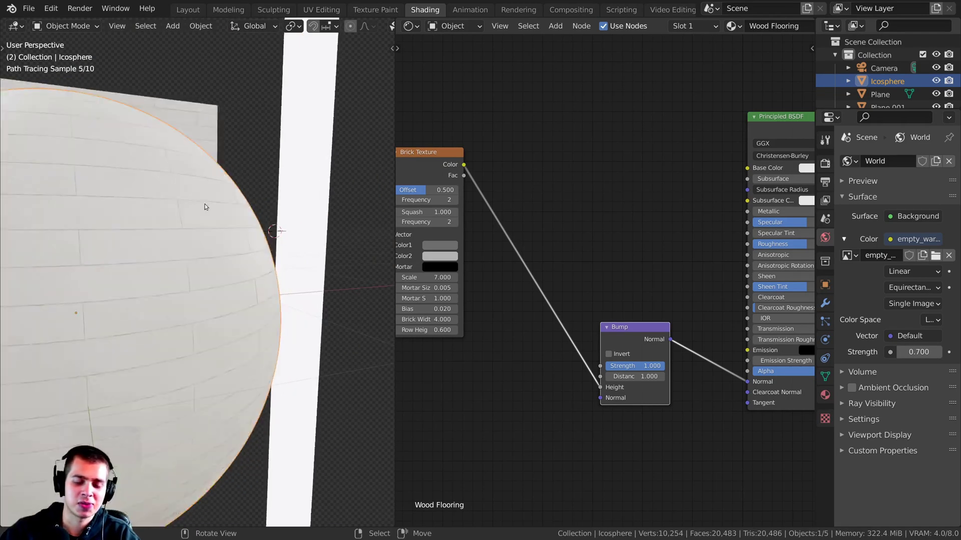
Add a Noise Texture node and position it directly above the Brick Texture node.
key(Home)
key(shift+a)
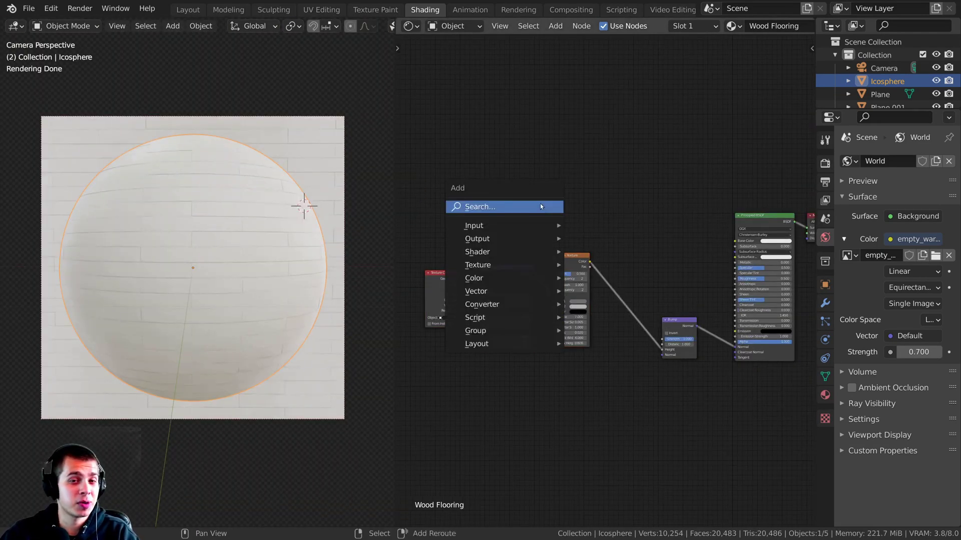
text(noi)
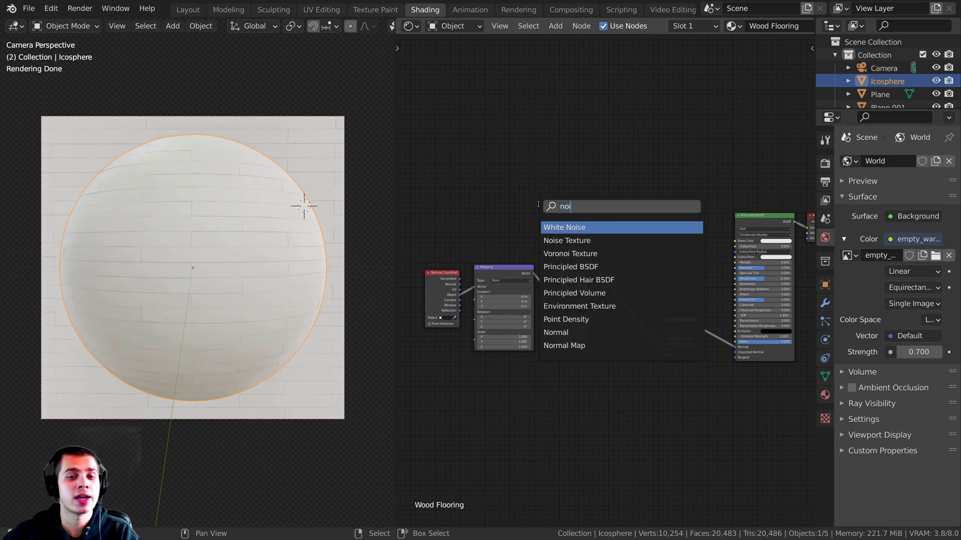
click(567, 240)
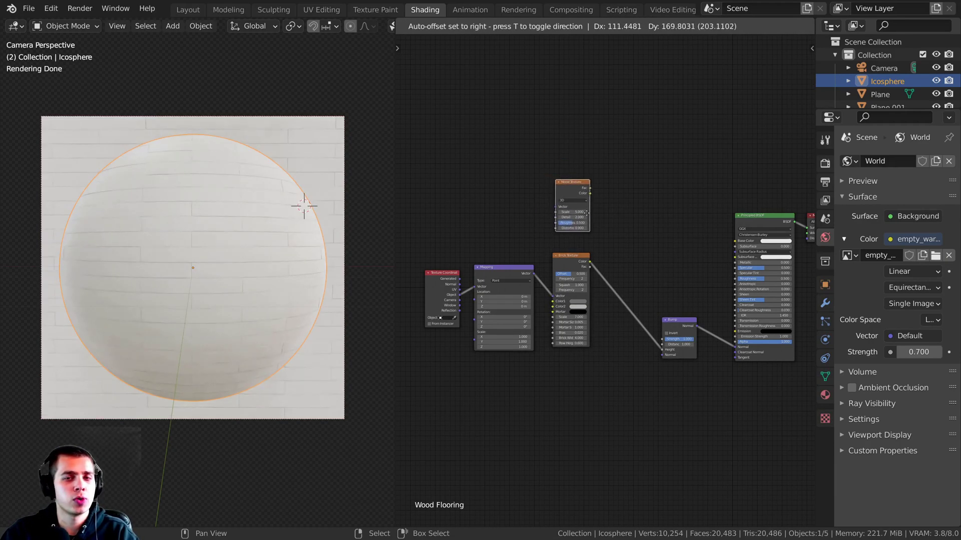
click(590, 220)
scroll(588, 212, up, 2)
scroll(589, 212, up, 1)
drag(562, 146, 562, 163)
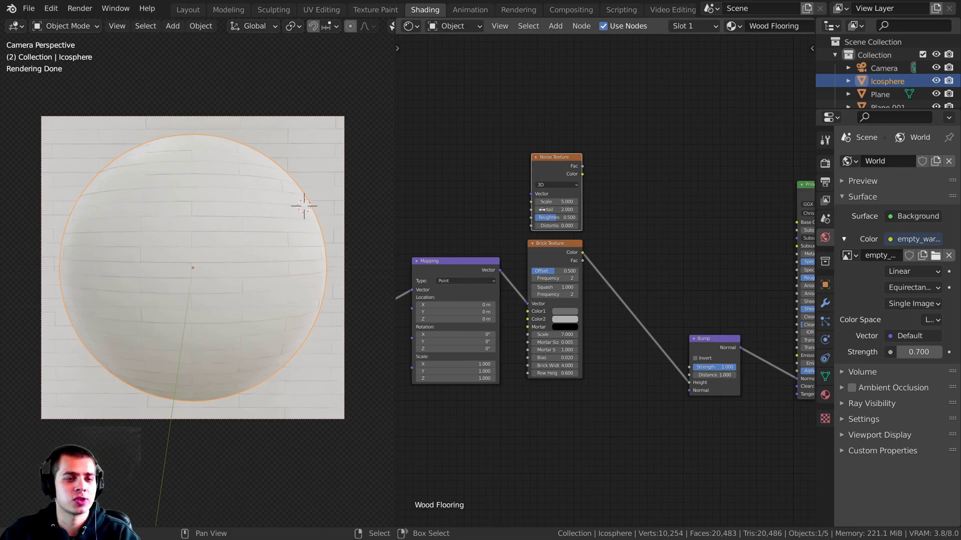
middle_drag(546, 237, 551, 250)
scroll(551, 250, up, 1)
scroll(551, 247, up, 1)
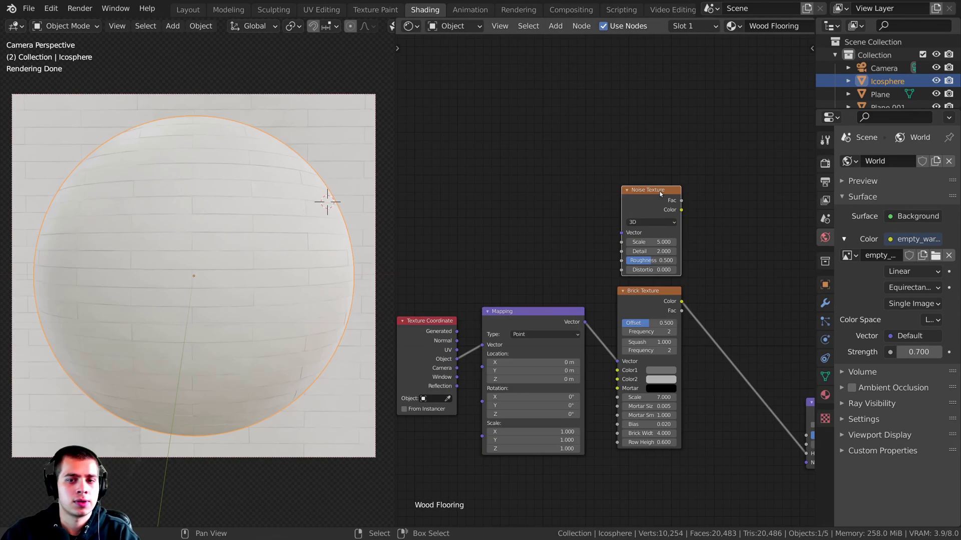
key(g)
click(644, 215)
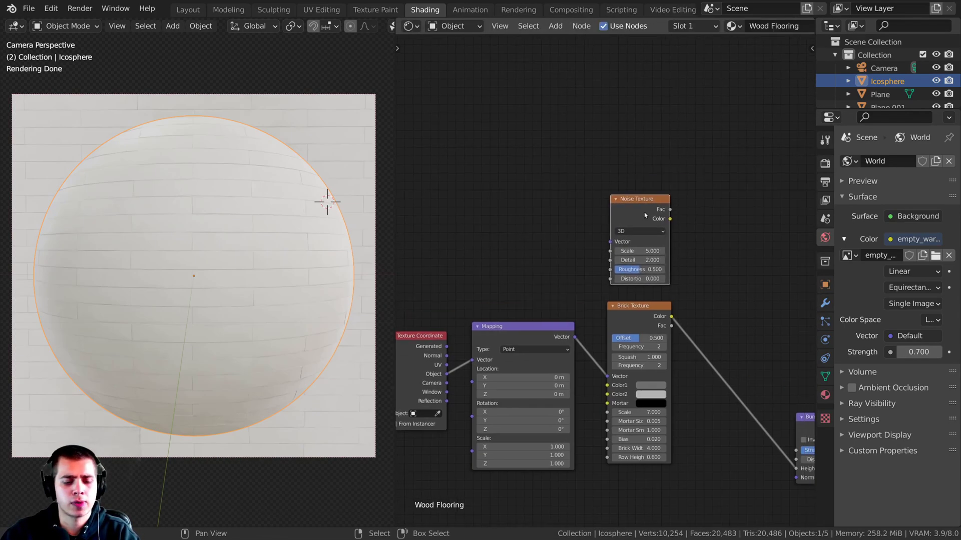
Add Texture Coordinate and Mapping nodes to the Noise Texture and place them above the Brick Texture's mapping nodes.
drag(641, 203, 643, 199)
key(ctrl+t)
middle_drag(446, 252, 480, 262)
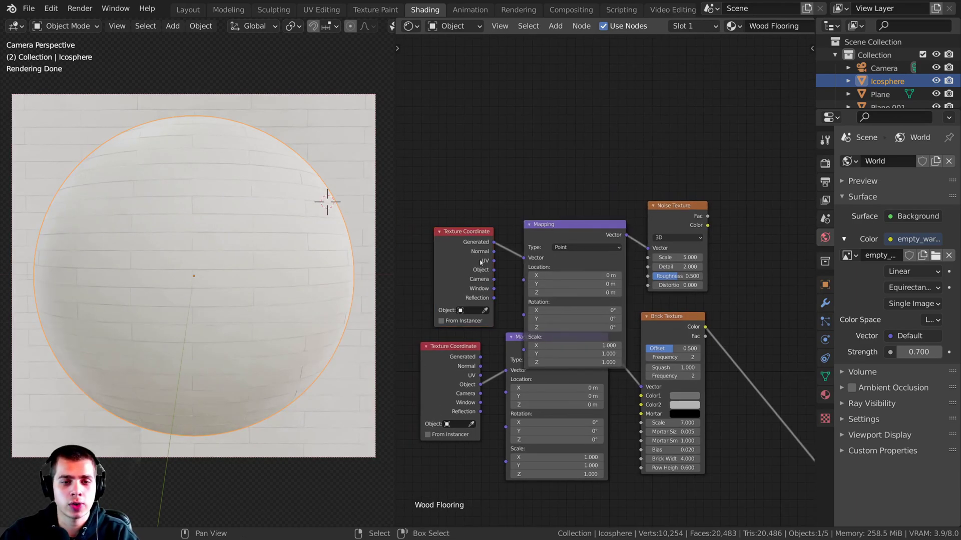
drag(480, 262, 462, 216)
drag(543, 225, 528, 157)
scroll(468, 226, up, 3)
middle_drag(468, 225, 493, 231)
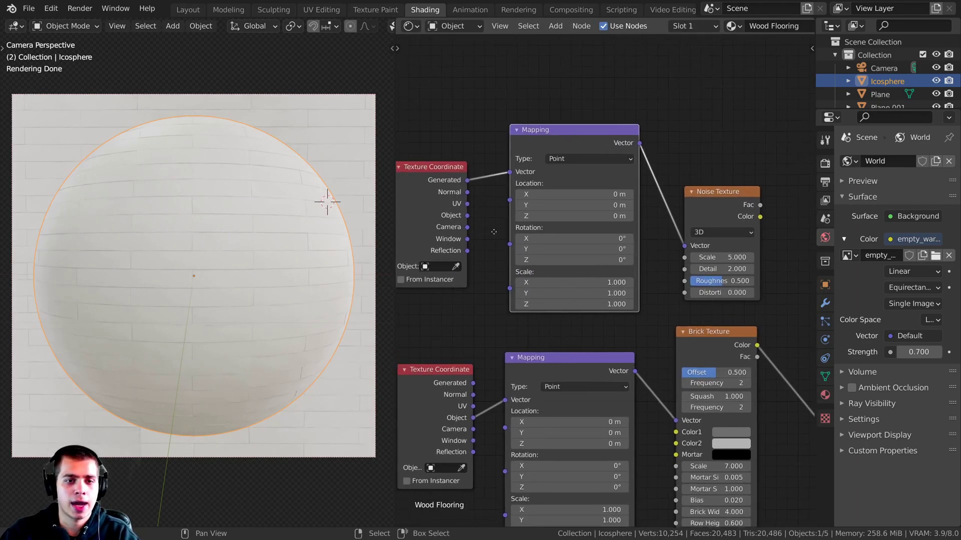
Feed the noise Mapping node from the Object coordinates and move the brick's Texture Coordinate node closer to its Mapping node.
scroll(494, 231, up, 1)
drag(481, 208, 531, 157)
drag(469, 182, 468, 167)
scroll(505, 313, down, 4)
middle_drag(505, 313, 506, 255)
drag(497, 327, 512, 334)
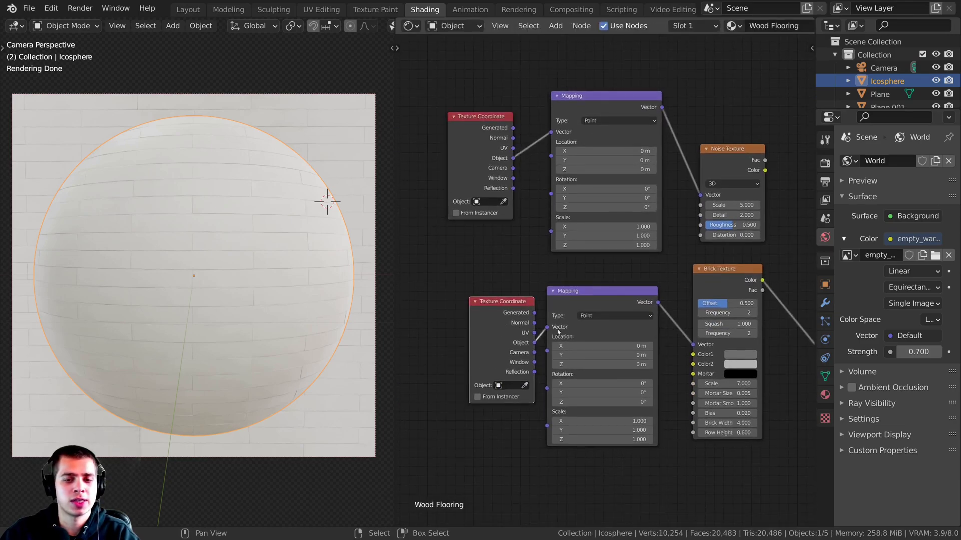
Tidy the positions of the three noise branch nodes and preview the Noise Texture's Fac output on the objects.
scroll(553, 317, up, 2)
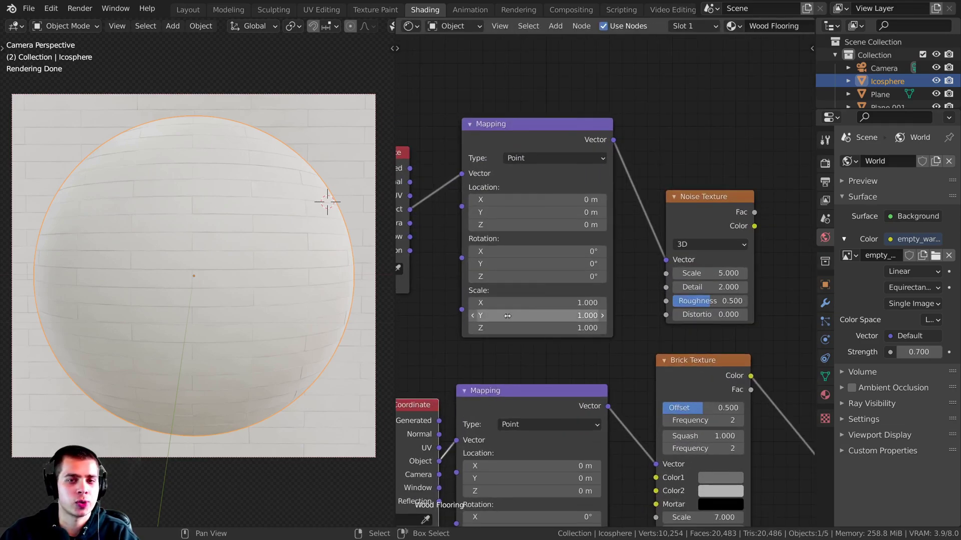
drag(492, 238, 493, 247)
scroll(493, 247, down, 3)
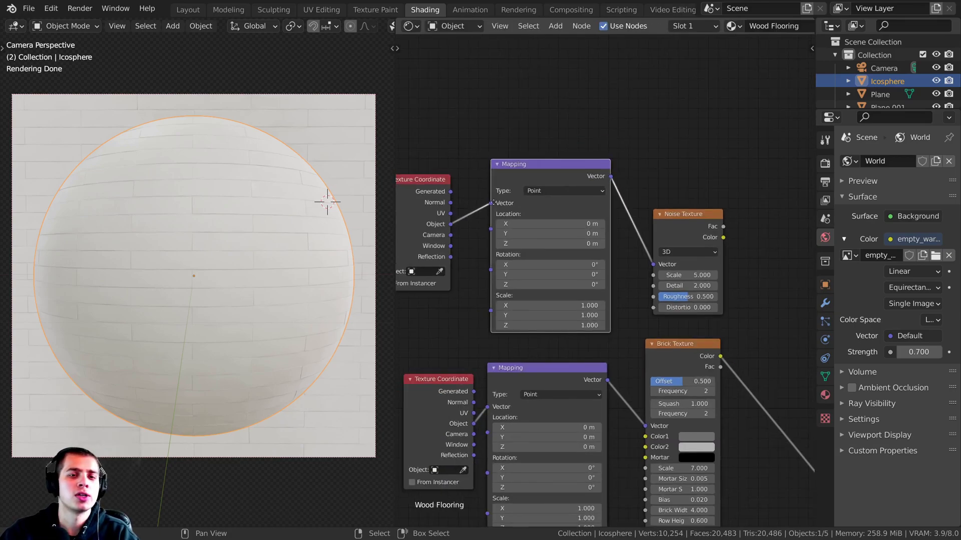
middle_drag(406, 205, 444, 203)
drag(440, 202, 455, 199)
drag(742, 220, 742, 210)
middle_drag(719, 218, 562, 244)
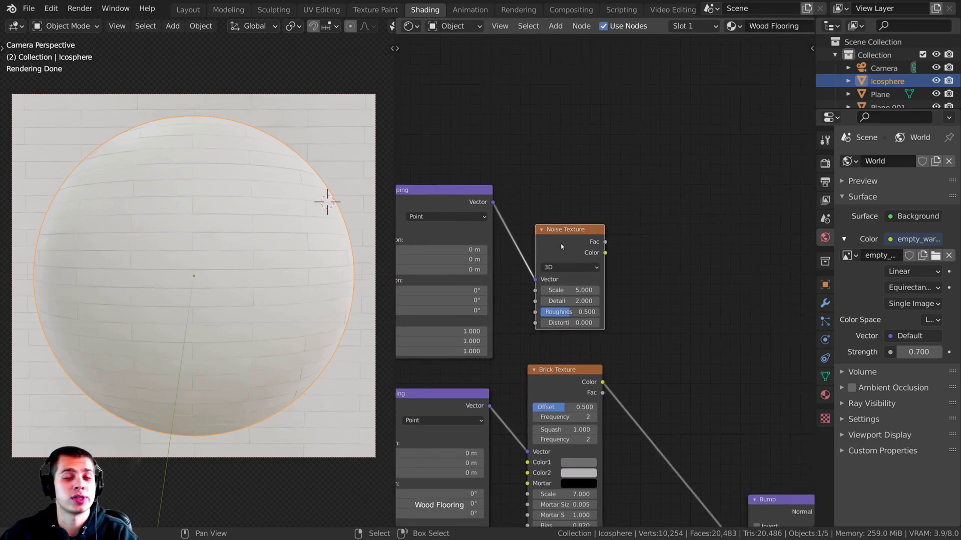
scroll(578, 229, up, 3)
ctrl+shift+click(563, 235)
scroll(563, 235, down, 2)
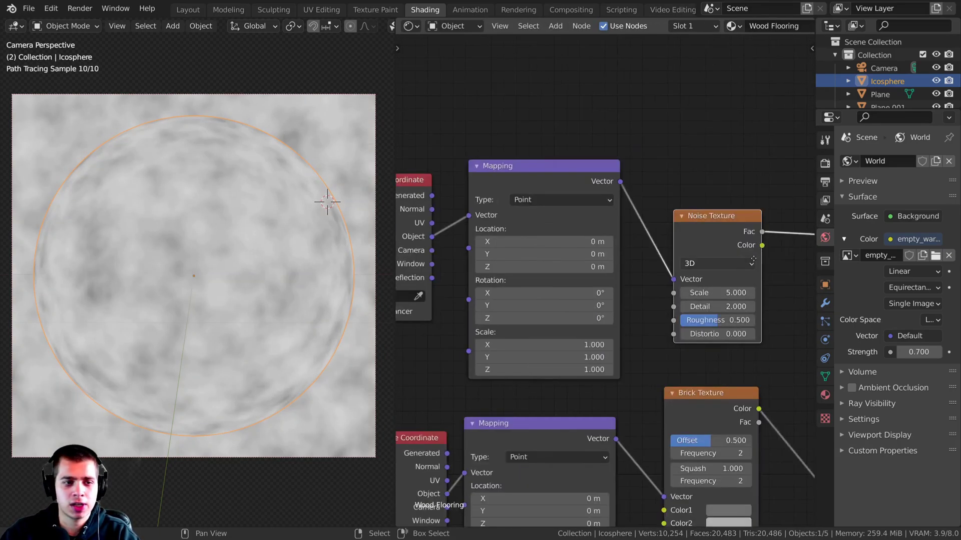
Set the Noise Texture's Scale to 6, Detail to 16 and Roughness to 0.8.
scroll(594, 292, up, 3)
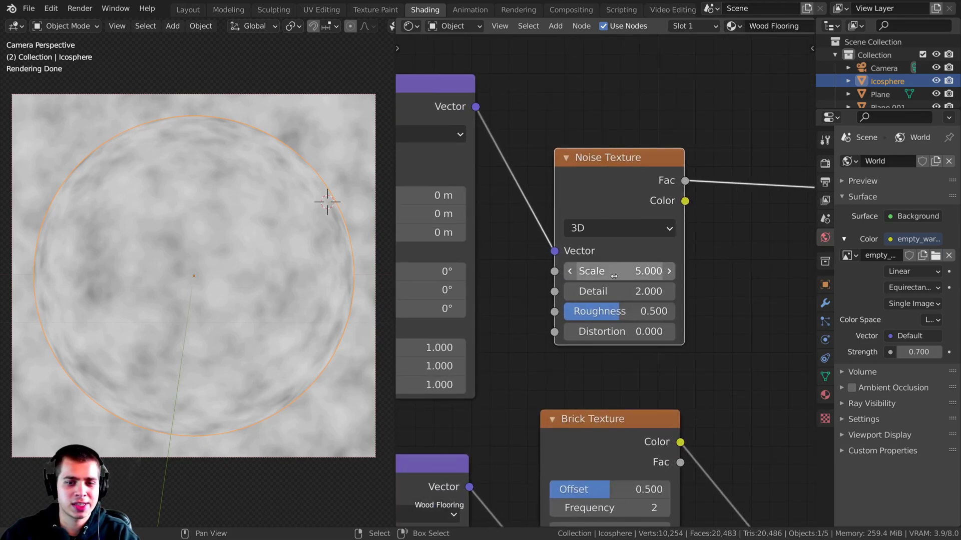
drag(574, 271, 626, 271)
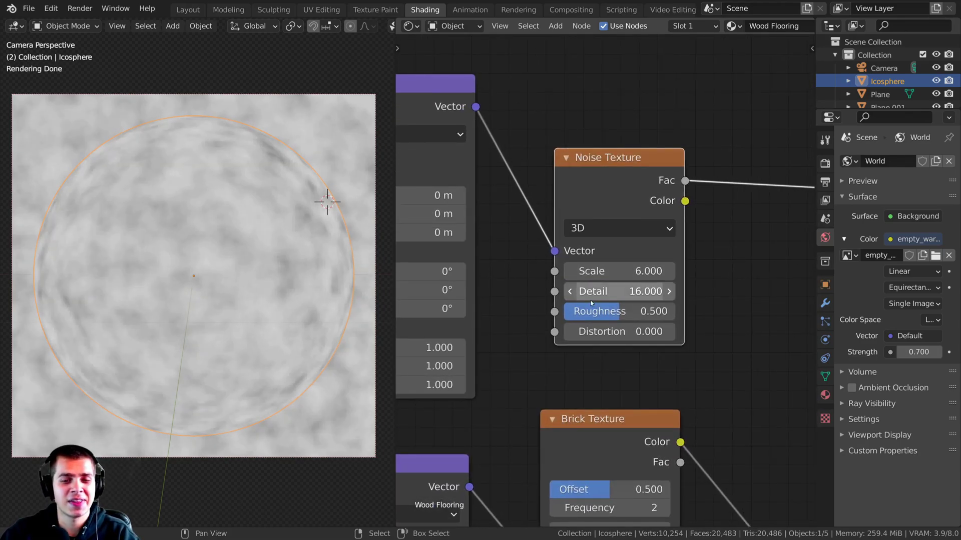
click(625, 295)
key(Return)
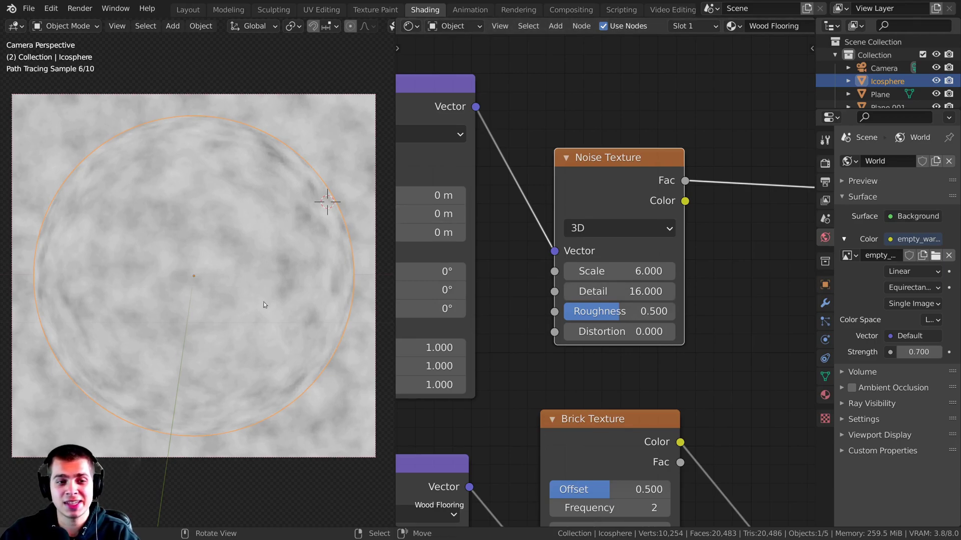
scroll(608, 320, up, 2)
click(595, 312)
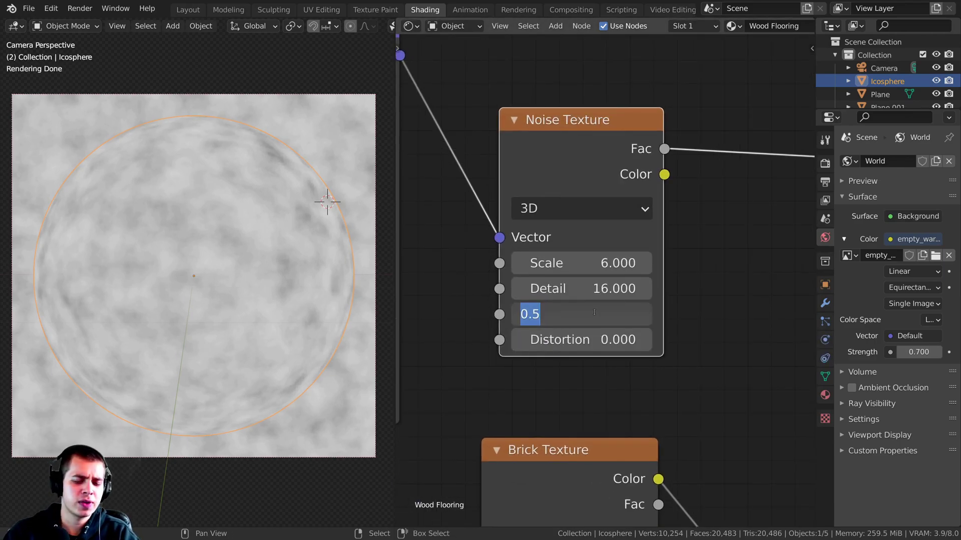
key(Return)
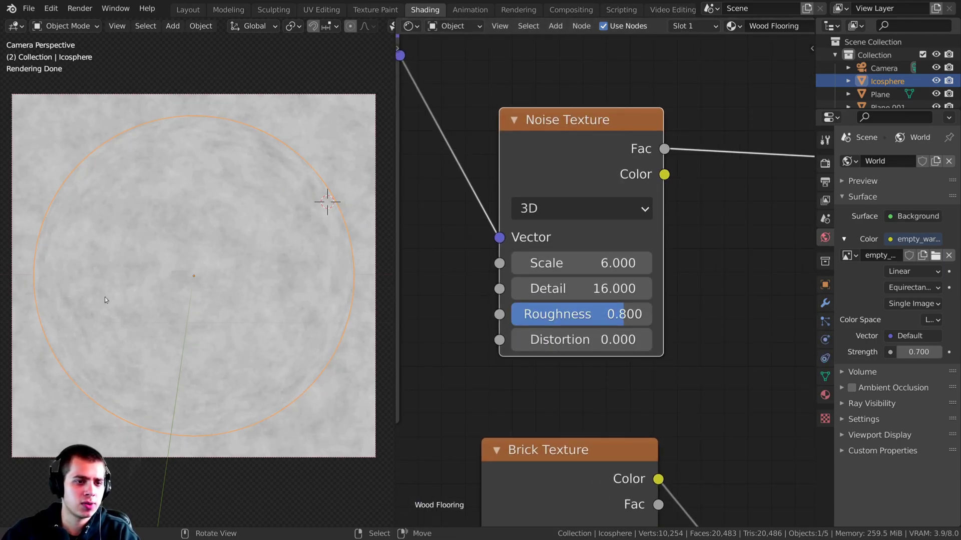
Set the Noise Texture's Distortion to 4 and inspect the pattern up close in the viewport.
scroll(110, 280, up, 4)
scroll(153, 297, down, 3)
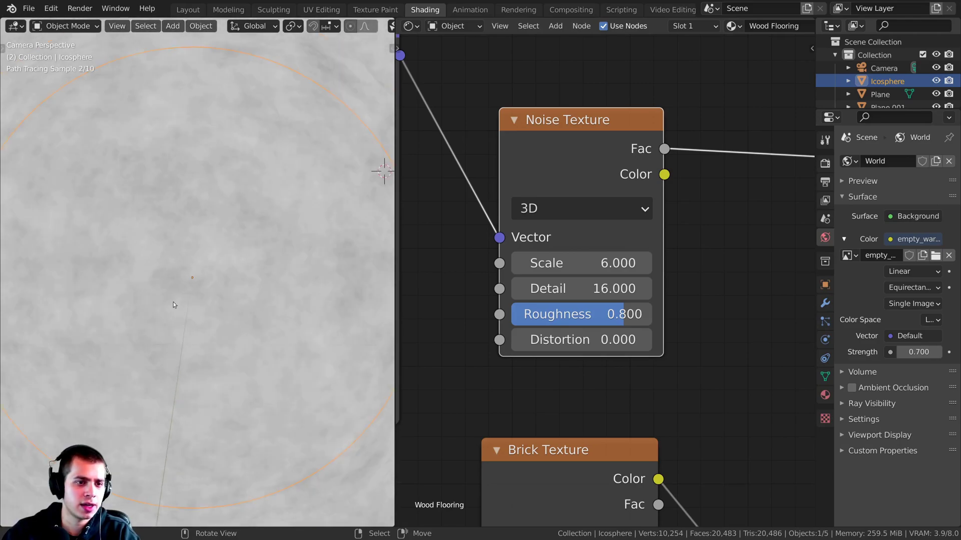
click(551, 343)
text(4)
key(Return)
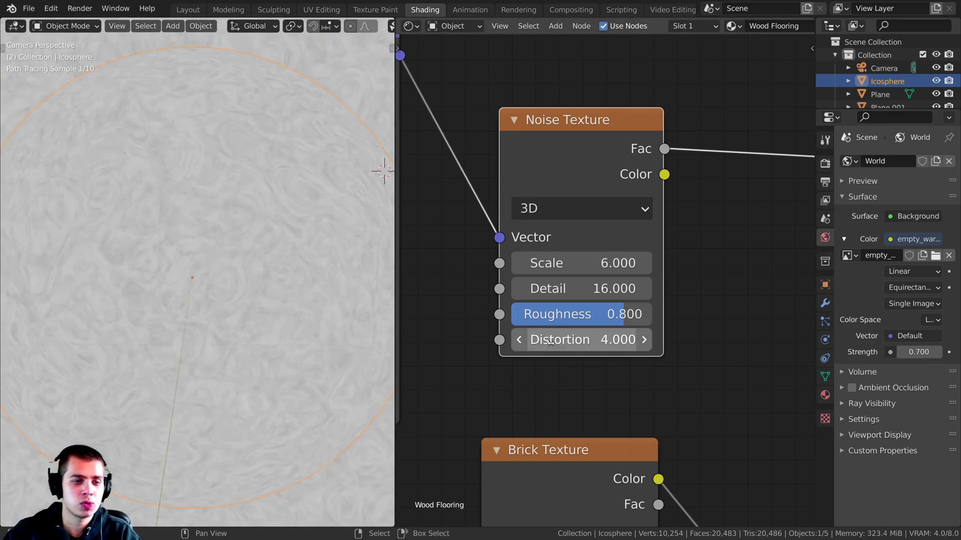
scroll(186, 384, down, 2)
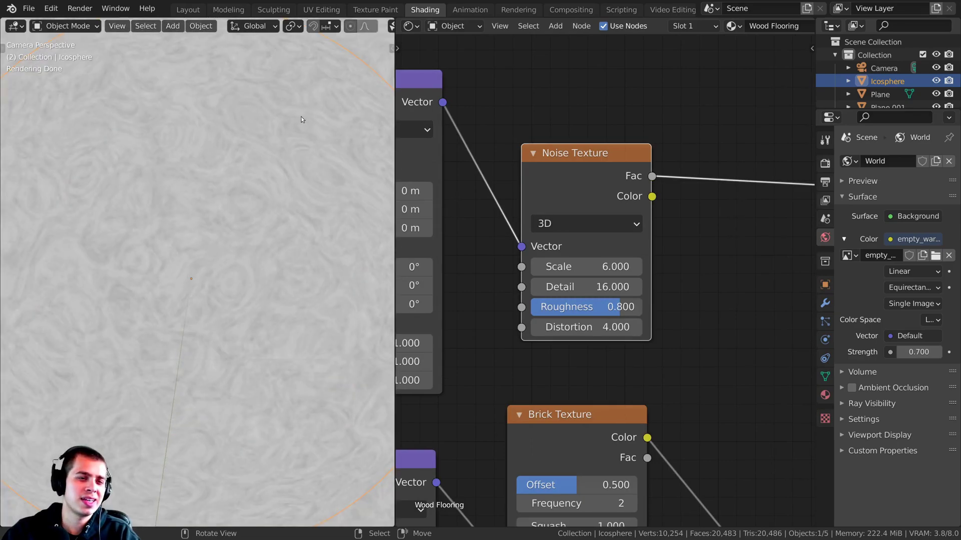
shift+middle_drag(206, 203, 245, 174)
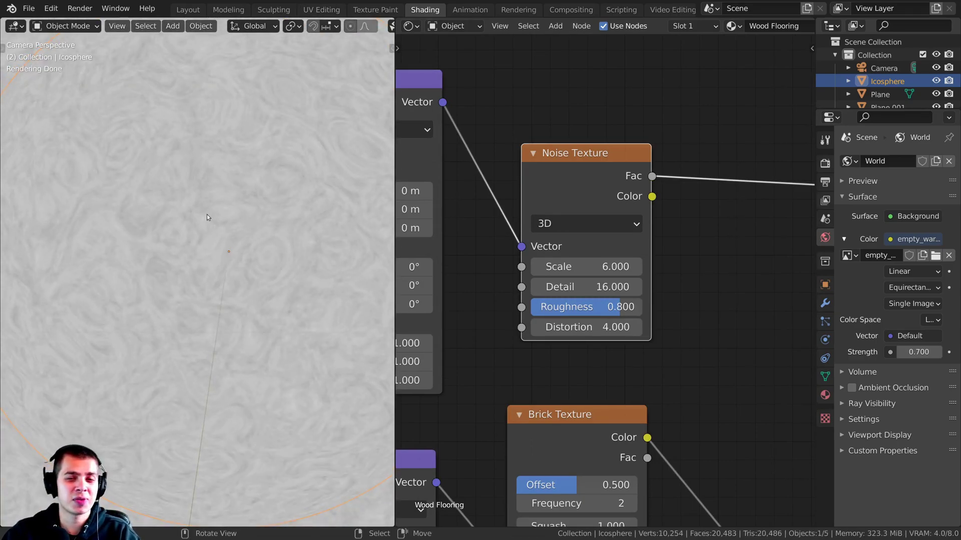
scroll(215, 245, down, 1)
Set the Y Scale of the noise Mapping node to 10 and inspect the stretched grain in the viewport.
scroll(597, 212, down, 1)
middle_drag(503, 225, 683, 224)
scroll(597, 211, down, 1)
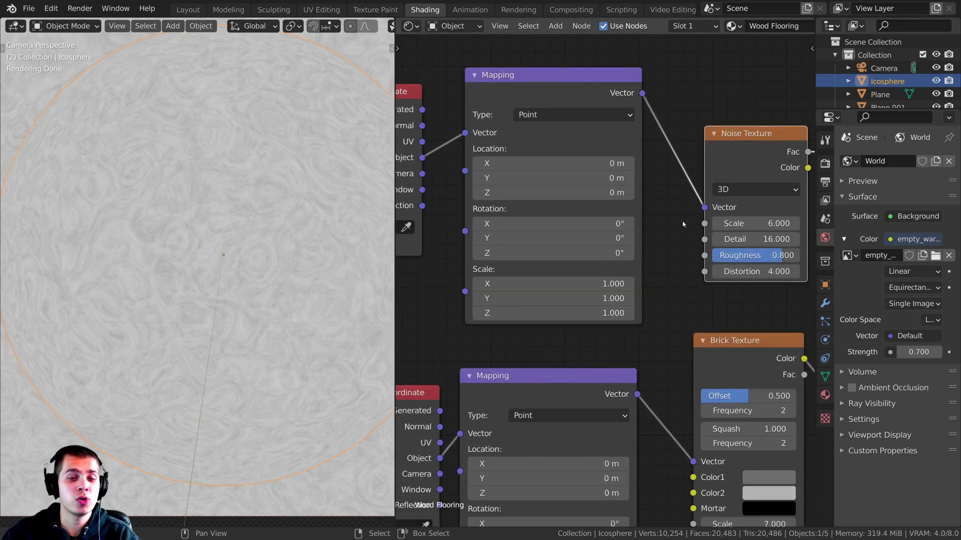
middle_drag(545, 326, 521, 331)
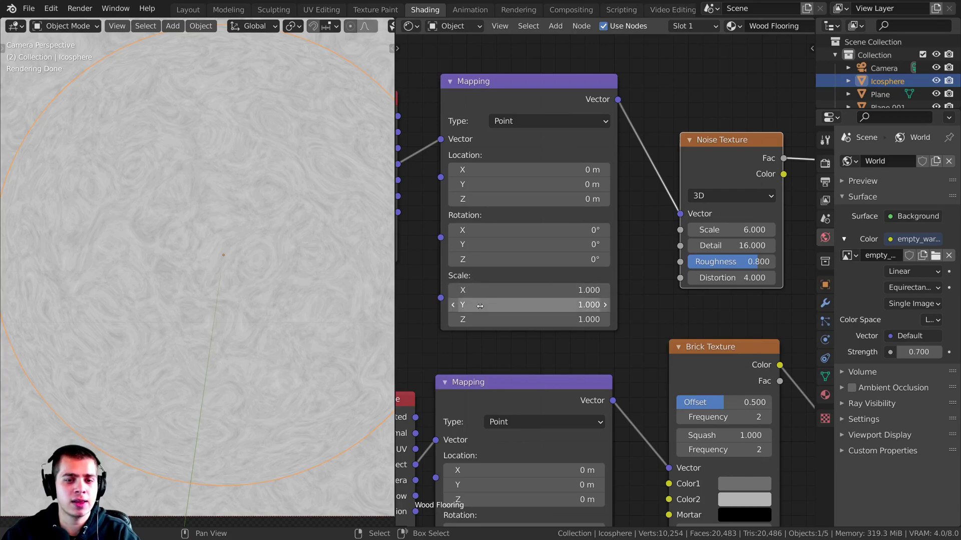
click(512, 309)
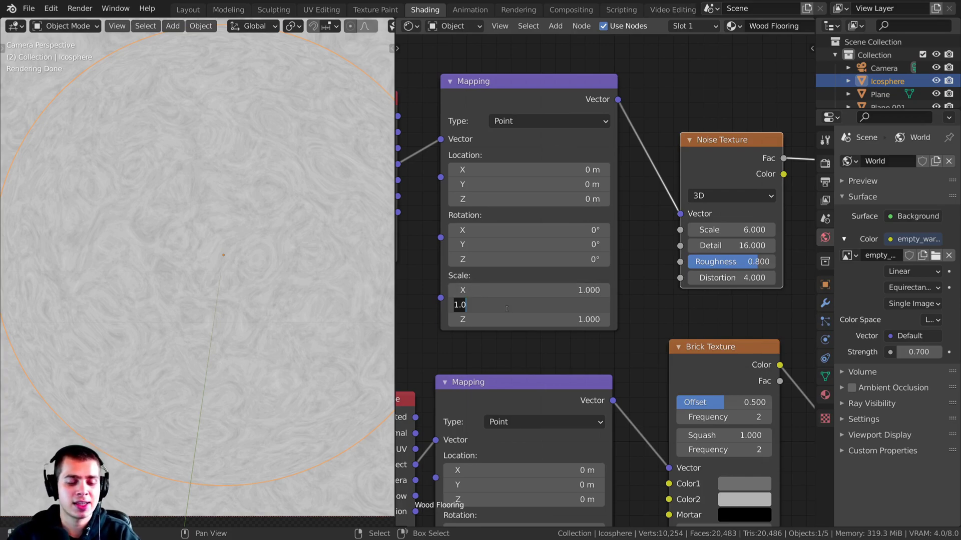
text(10)
key(Return)
scroll(287, 248, down, 3)
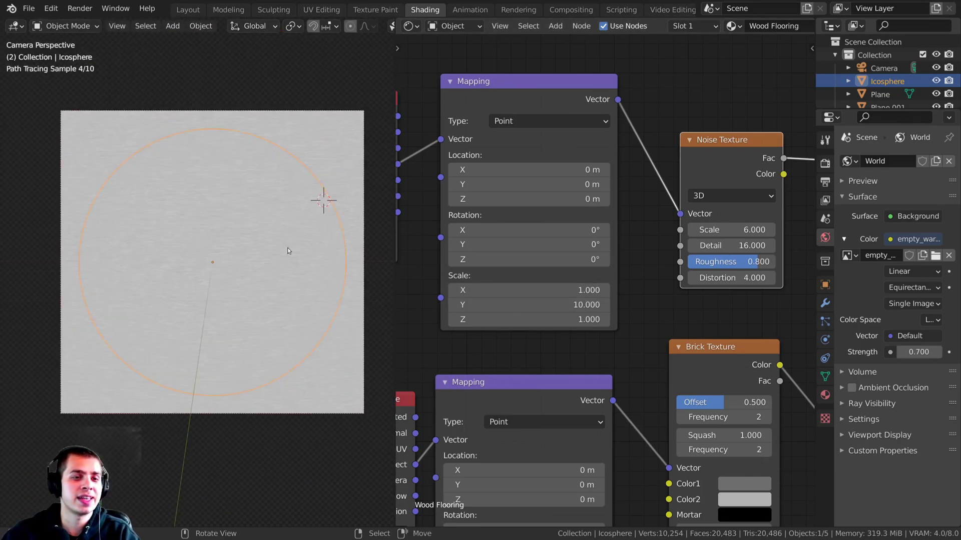
scroll(302, 283, up, 6)
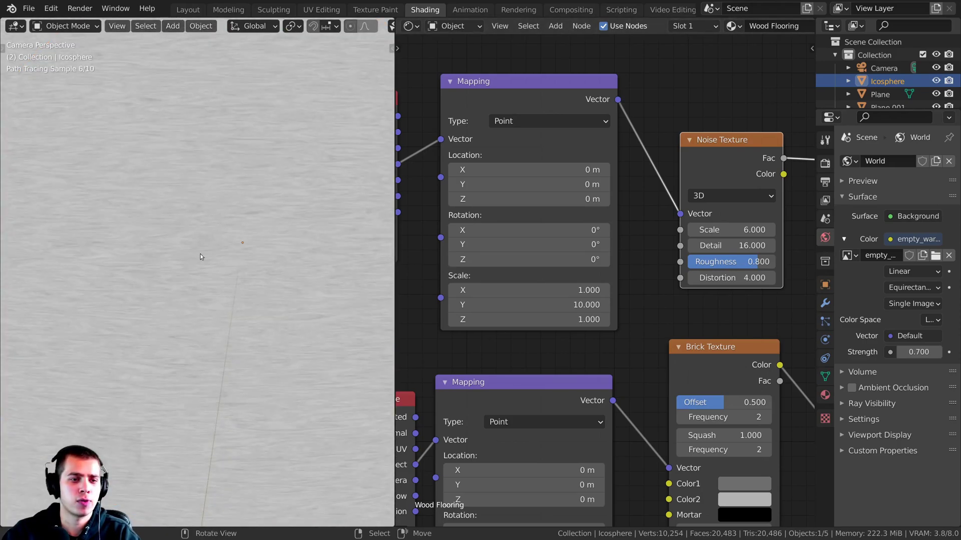
scroll(314, 279, up, 1)
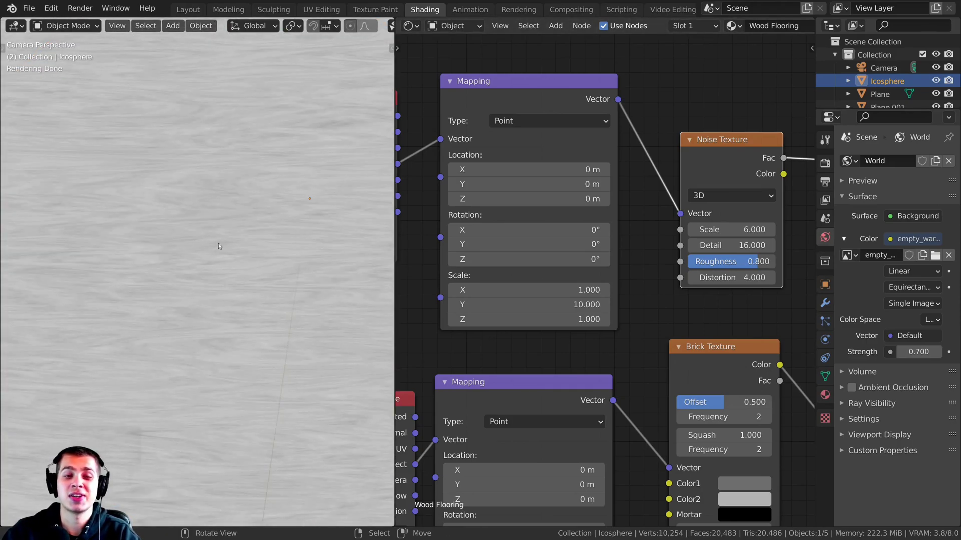
shift+middle_drag(363, 265, 235, 317)
Shift the Brick Texture and Noise Texture nodes slightly so they sit closer together.
scroll(651, 322, down, 9)
middle_drag(657, 325, 555, 311)
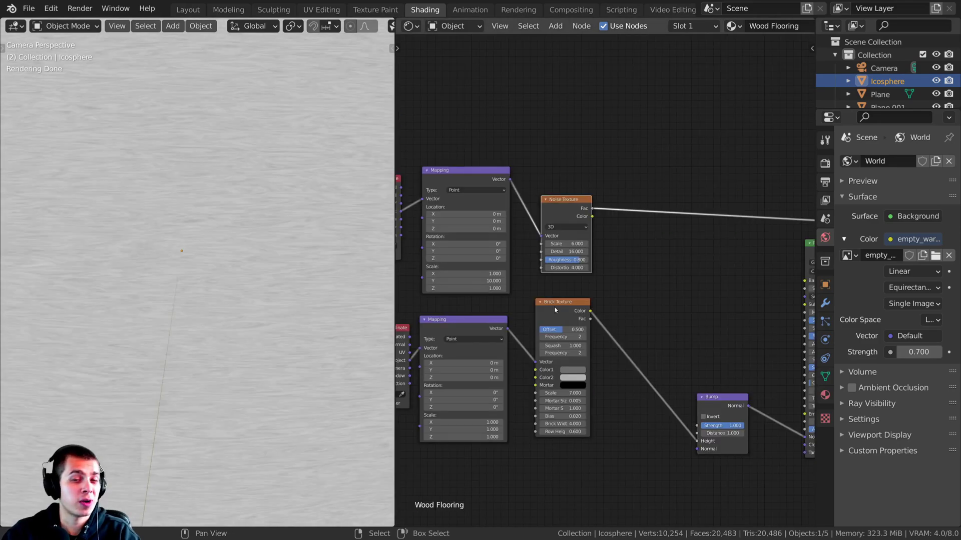
scroll(550, 314, up, 4)
click(542, 314)
drag(542, 315, 537, 308)
drag(549, 168, 540, 173)
middle_drag(709, 181, 634, 199)
scroll(608, 268, up, 1)
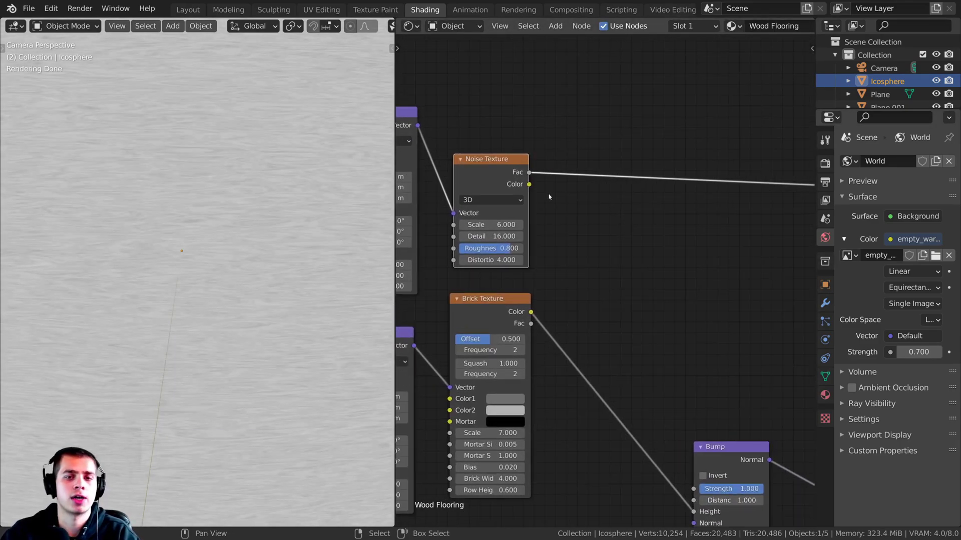
Add a MixRGB node and place it beside the Noise Texture and Brick Texture nodes.
key(shift+a)
click(562, 190)
text(mix)
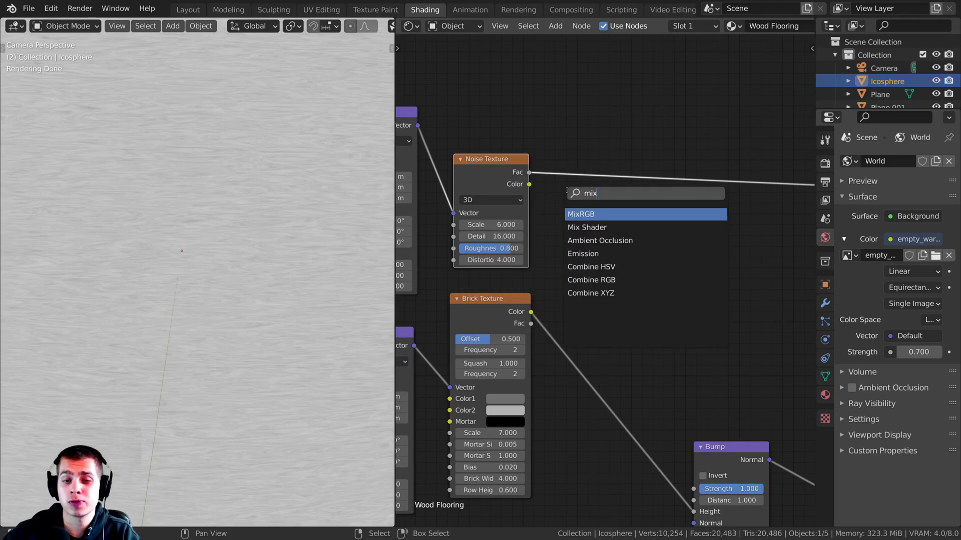
click(617, 214)
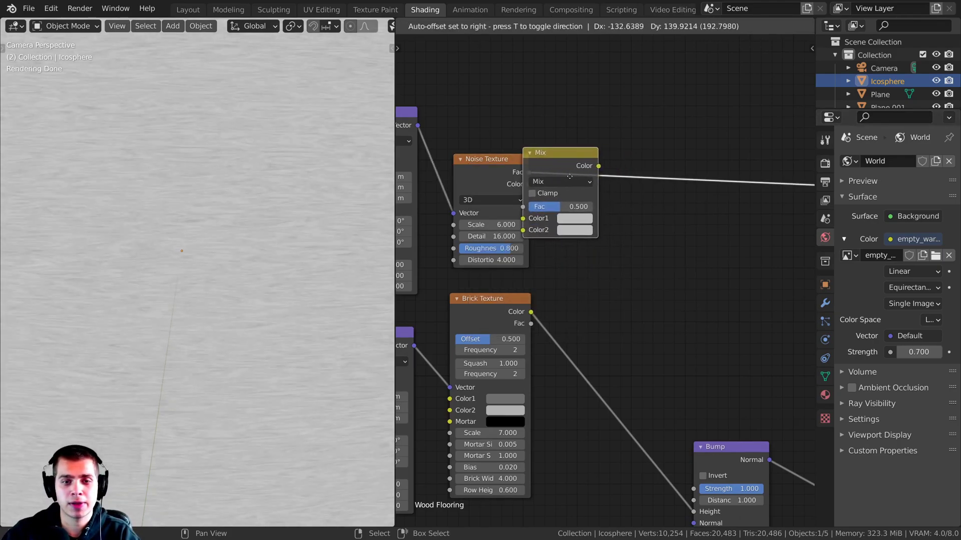
click(640, 224)
Connect the Brick Texture's Color to Color2 and the noise Fac to Color1 of the Mix node, and preview the mix.
drag(531, 313, 585, 278)
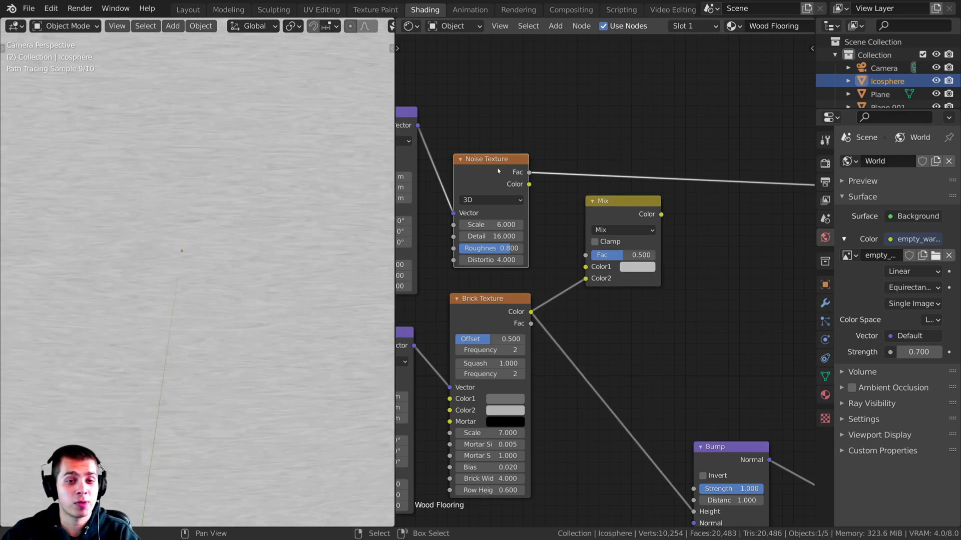
drag(531, 174, 535, 200)
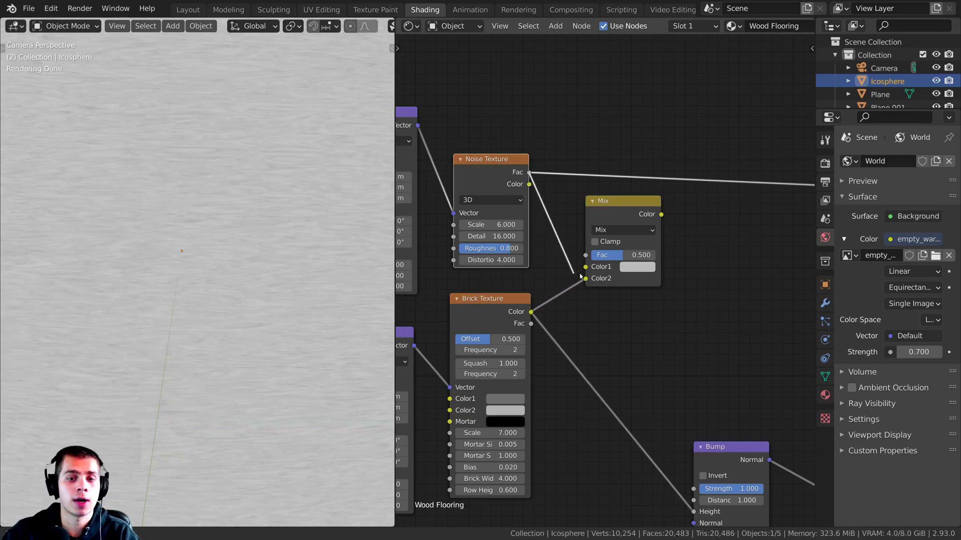
drag(586, 270, 586, 269)
scroll(656, 145, up, 2)
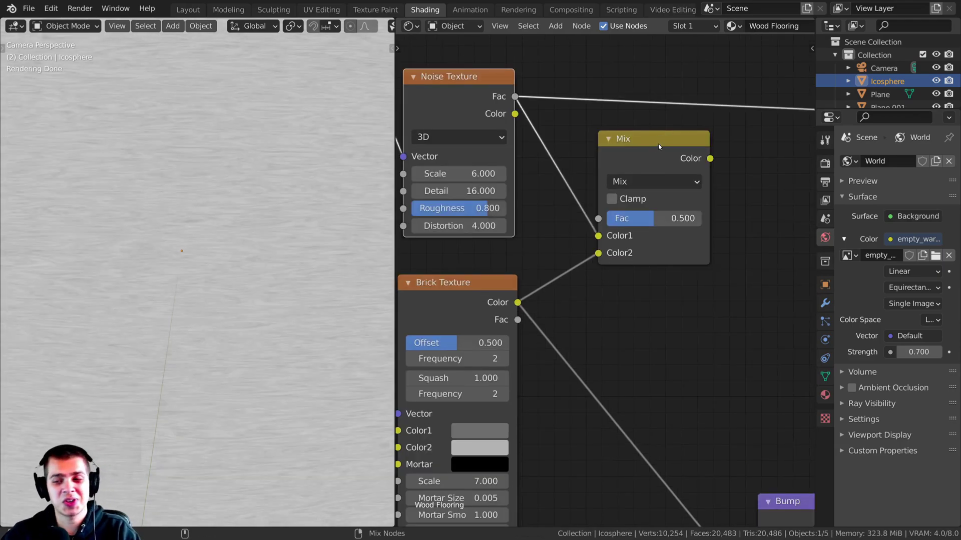
ctrl+shift+click(658, 146)
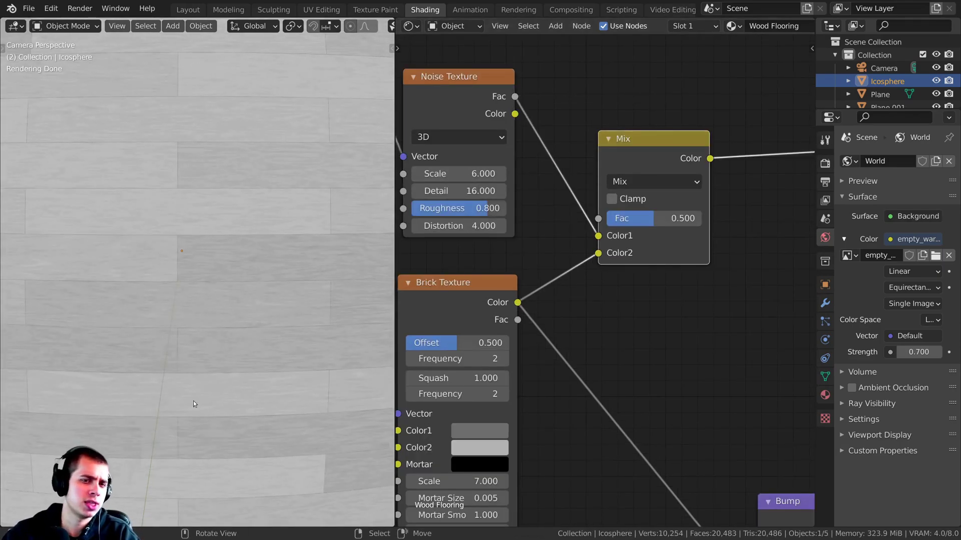
Change the Mix node's blend mode to Multiply.
drag(653, 219, 682, 218)
right_click(682, 218)
click(645, 183)
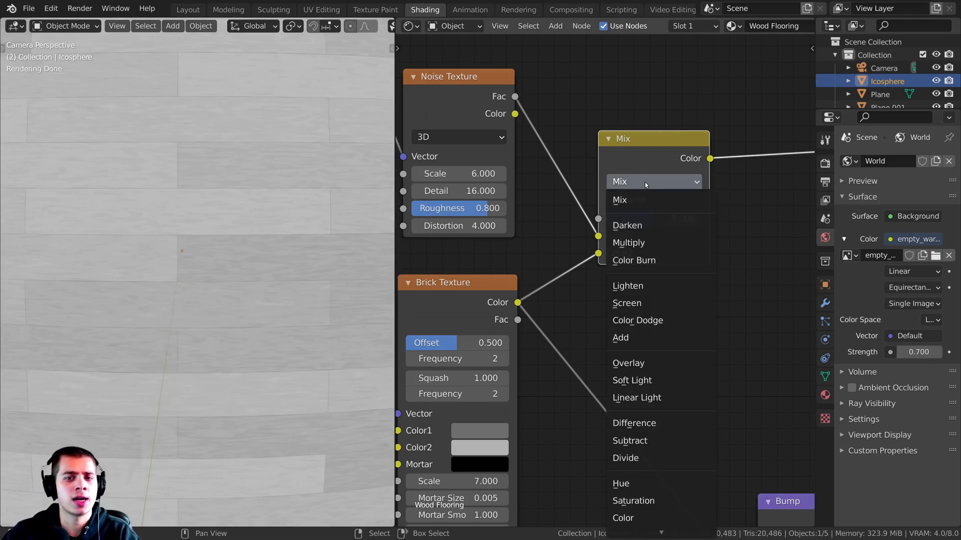
click(648, 244)
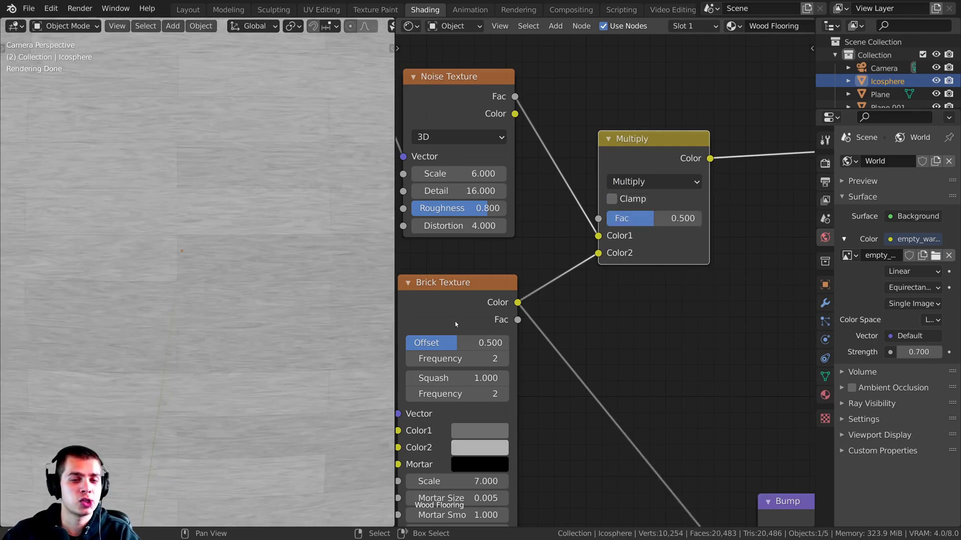
Set the Multiply node's Fac to 1 and view the combined plank pattern over the whole sphere.
middle_drag(604, 271, 630, 287)
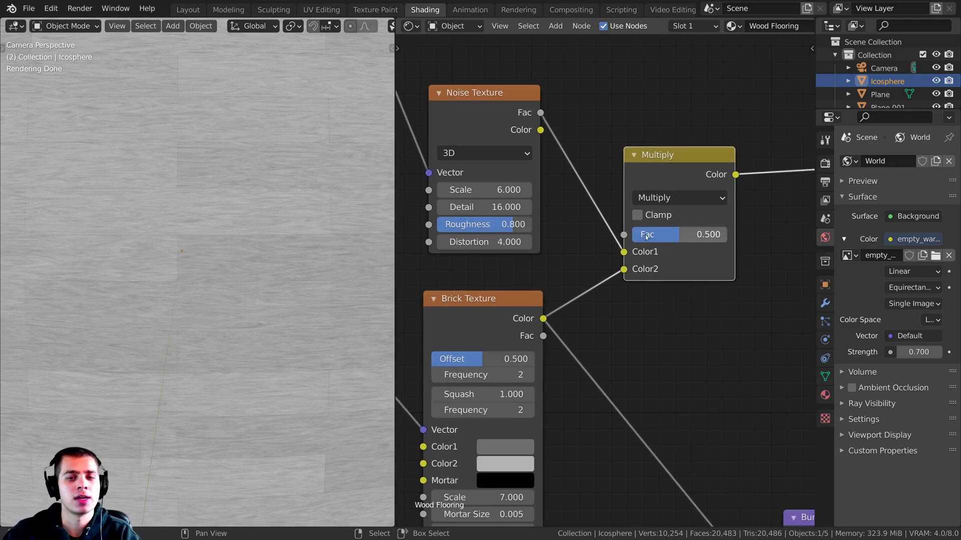
drag(656, 237, 703, 237)
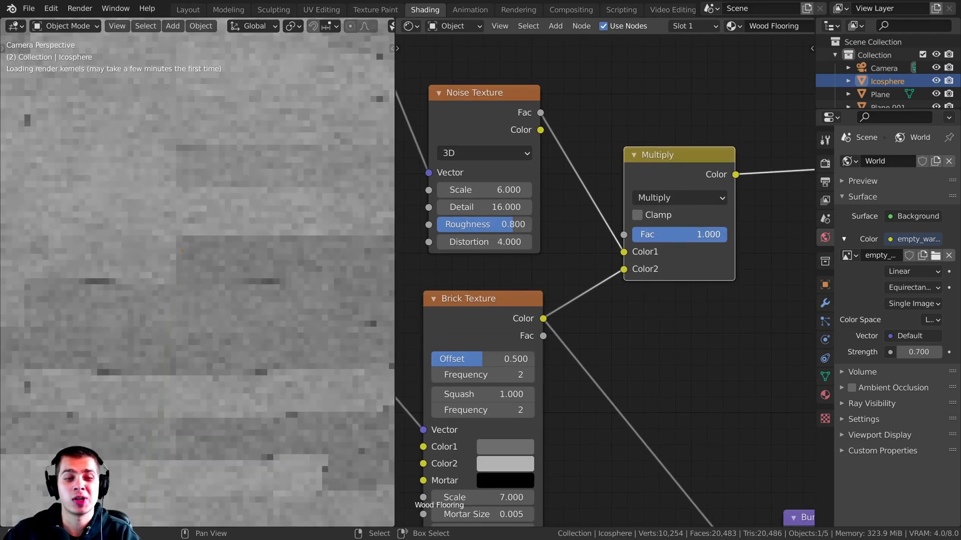
scroll(351, 210, down, 4)
scroll(499, 183, down, 2)
middle_drag(499, 176, 509, 168)
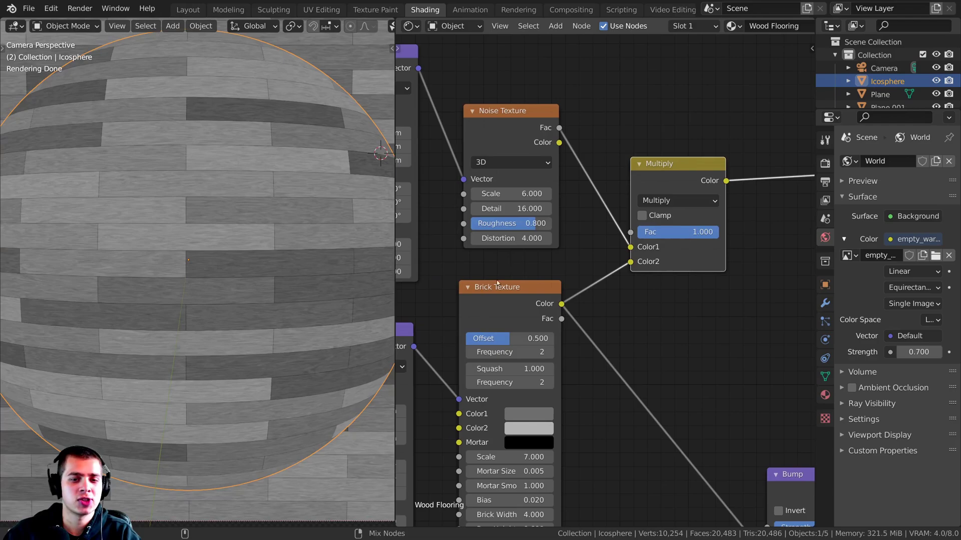
Preview the Brick Texture, Noise Texture and Multiply outputs in turn, and inspect the multiplied planks on the sphere.
ctrl+shift+click(499, 295)
ctrl+shift+click(502, 130)
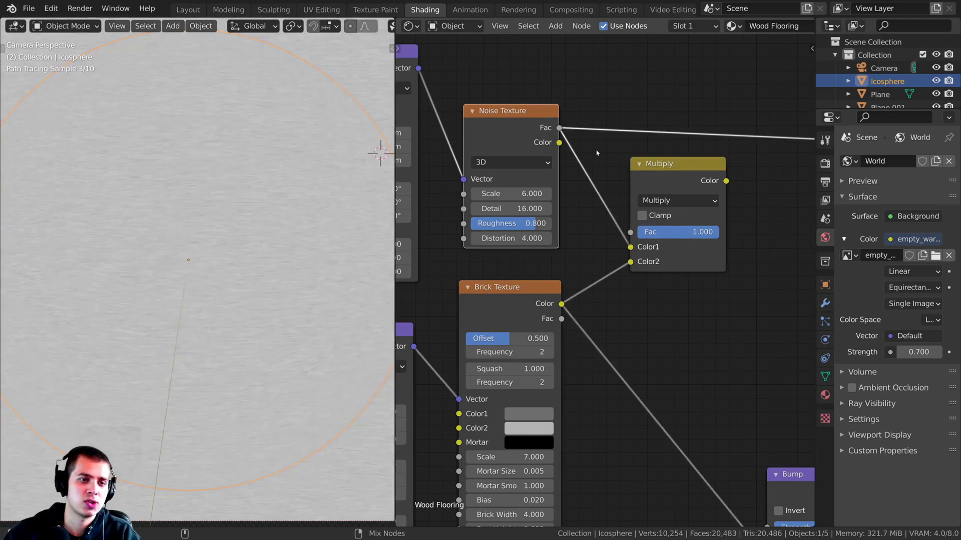
ctrl+shift+click(671, 170)
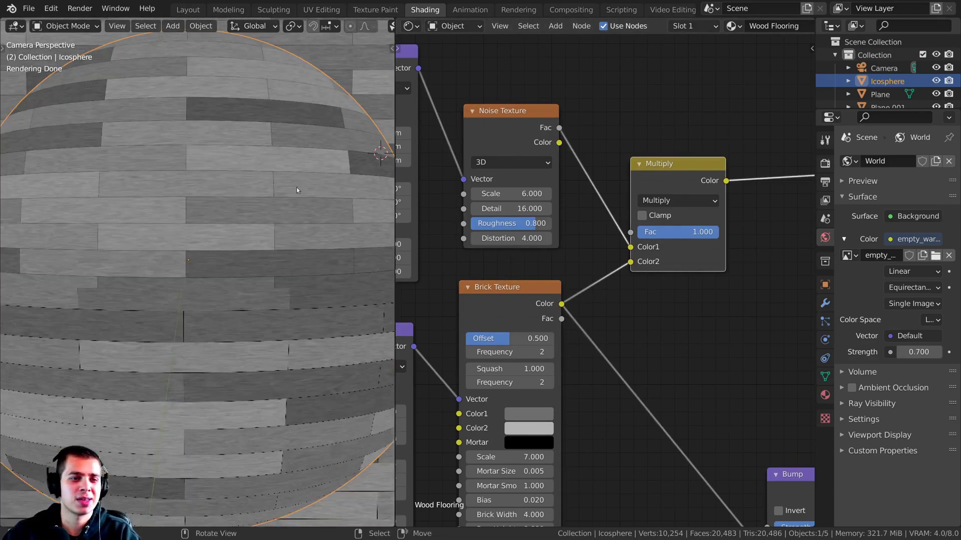
scroll(226, 252, up, 3)
scroll(227, 252, up, 1)
scroll(251, 285, down, 2)
scroll(641, 306, down, 5)
Add a ColorRamp node on the link coming out of the Multiply node's Color output.
middle_drag(641, 307, 560, 324)
scroll(227, 298, down, 1)
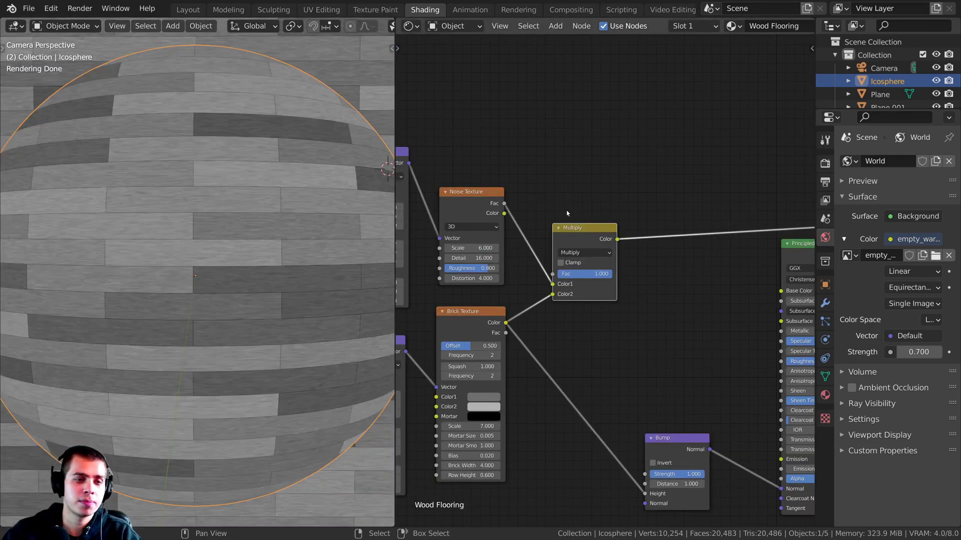
scroll(668, 174, down, 1)
middle_drag(668, 174, 596, 159)
scroll(646, 202, up, 1)
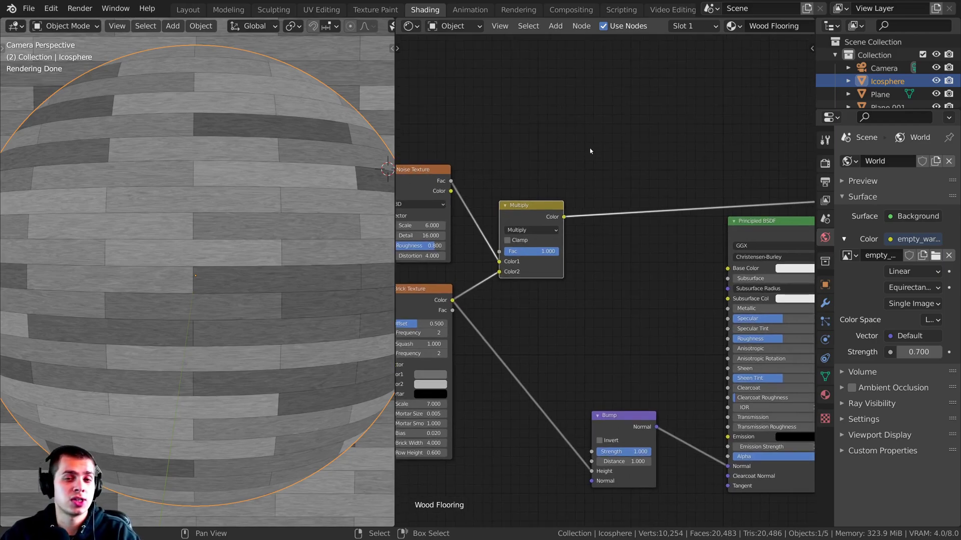
key(shift+a)
text(colo)
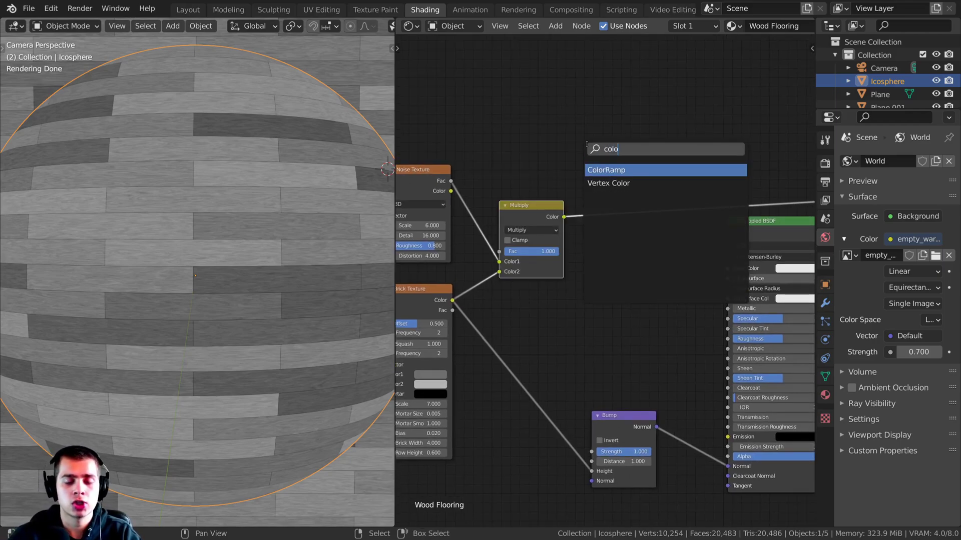
click(612, 169)
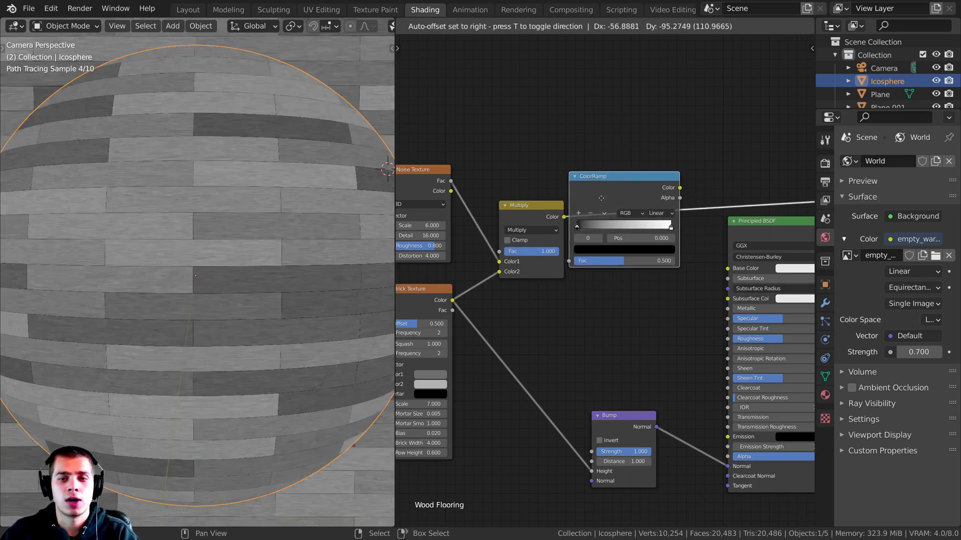
click(623, 230)
Move the ColorRamp's white stop to position 0.080 and colour it dark brown, hex 4B2D18.
scroll(625, 239, up, 2)
scroll(625, 242, up, 1)
middle_drag(590, 224, 539, 230)
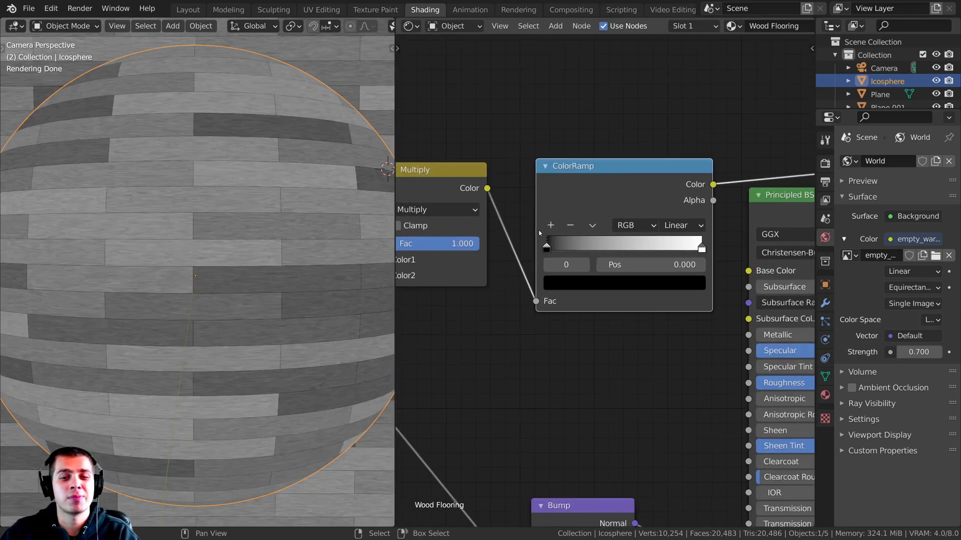
drag(575, 207, 553, 214)
scroll(563, 266, up, 1)
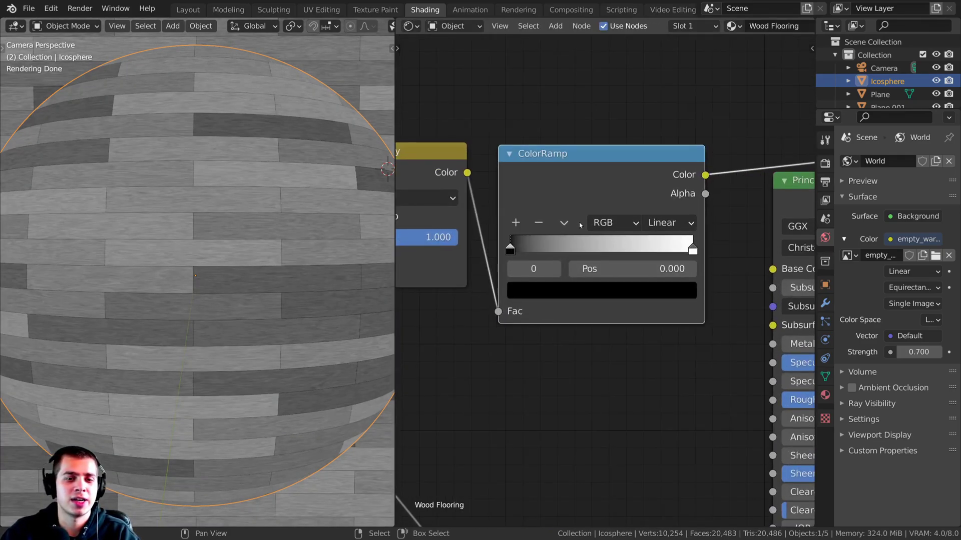
drag(692, 249, 526, 293)
click(525, 293)
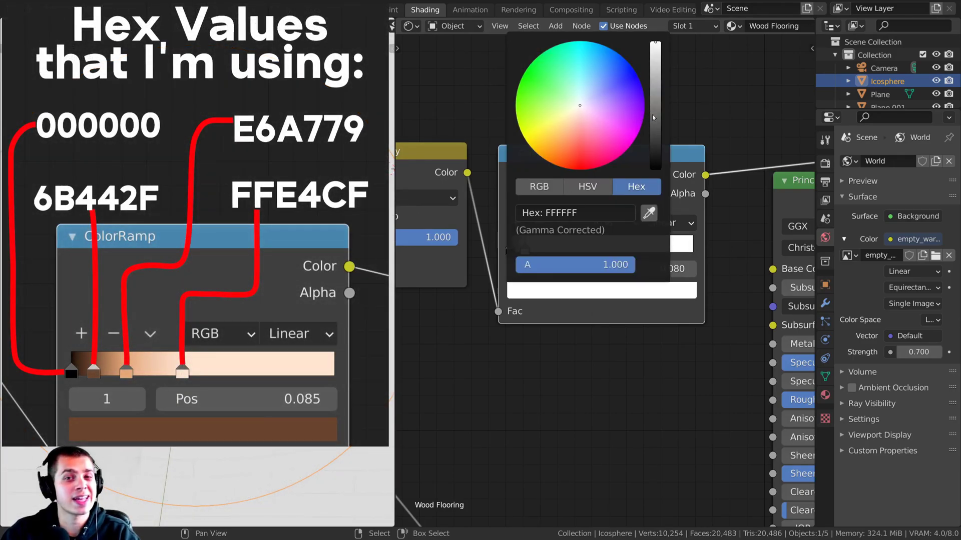
drag(655, 102, 655, 132)
click(577, 132)
click(571, 139)
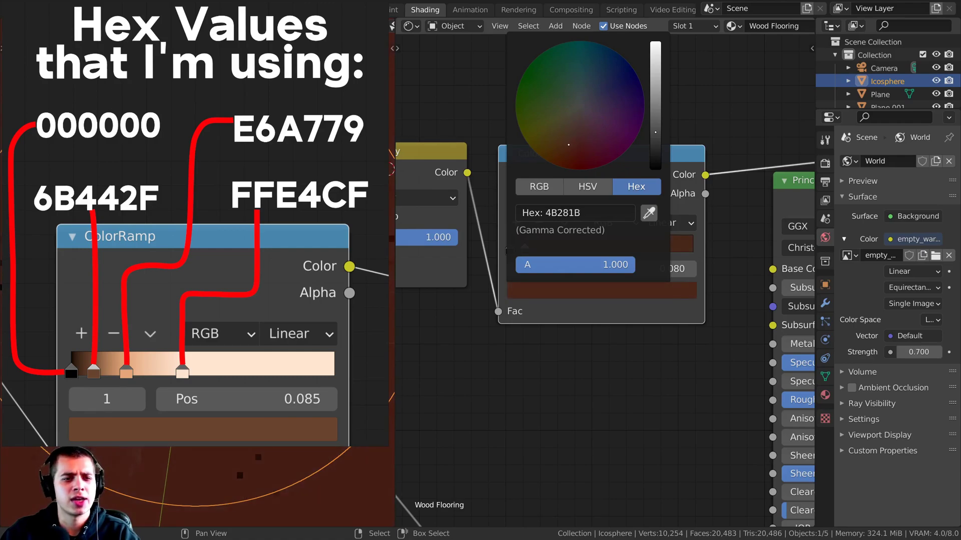
click(550, 293)
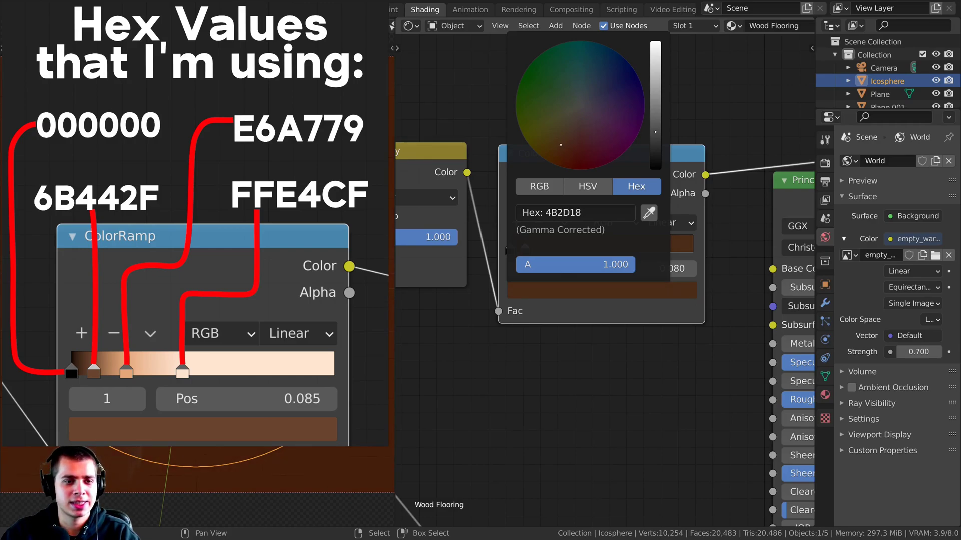
Add another ColorRamp stop, place it at position 0.219 and colour it light tan.
scroll(480, 196, up, 2)
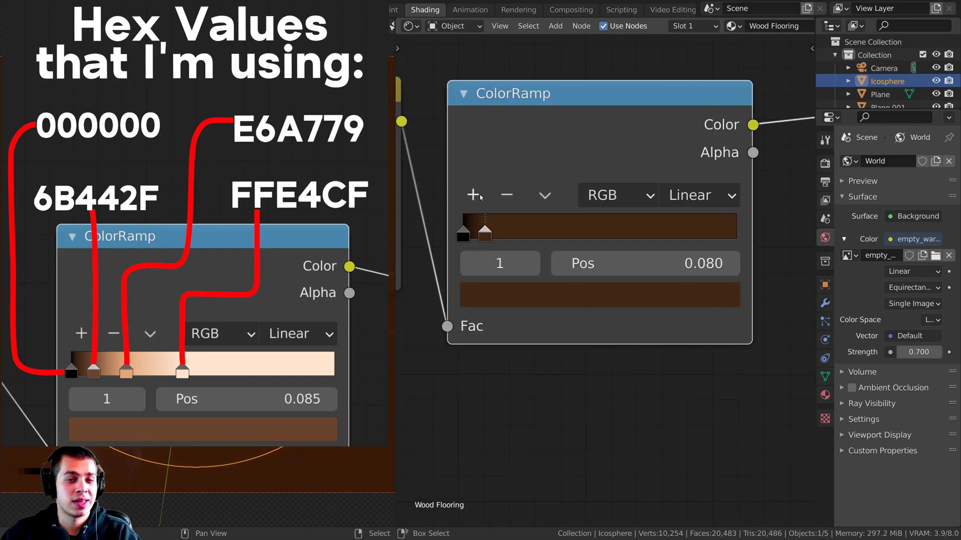
click(473, 195)
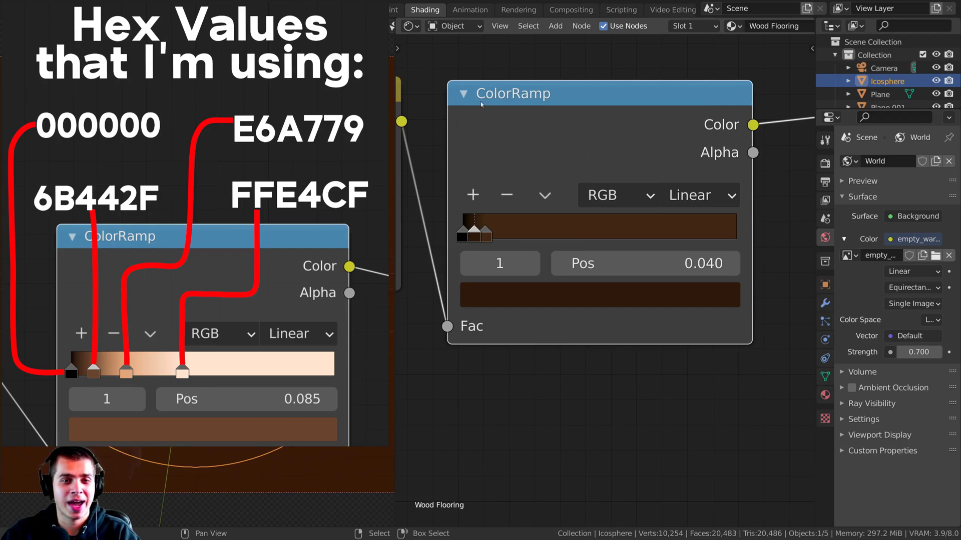
drag(481, 229, 525, 229)
middle_drag(560, 302, 533, 446)
click(534, 446)
drag(650, 195, 653, 144)
click(518, 202)
drag(518, 202, 514, 206)
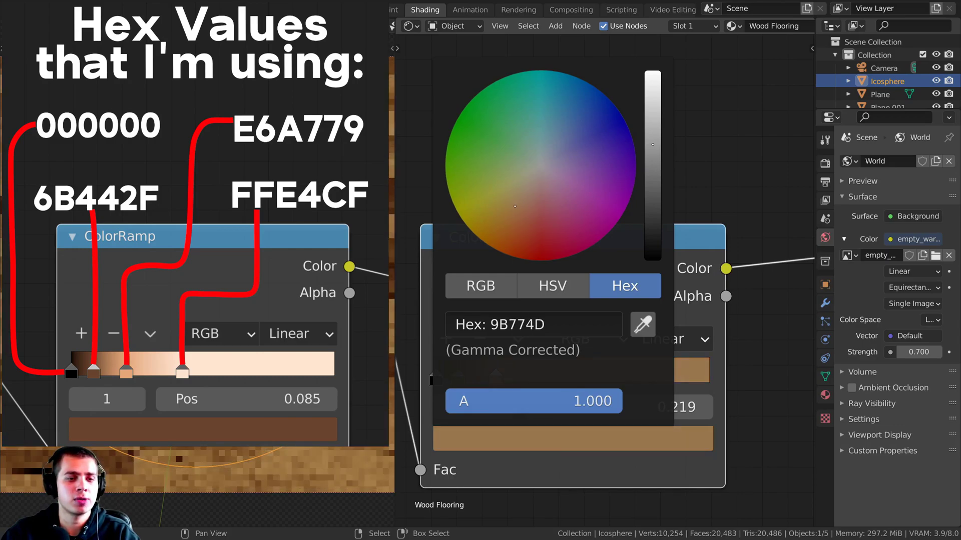
drag(652, 144, 652, 124)
drag(514, 206, 517, 198)
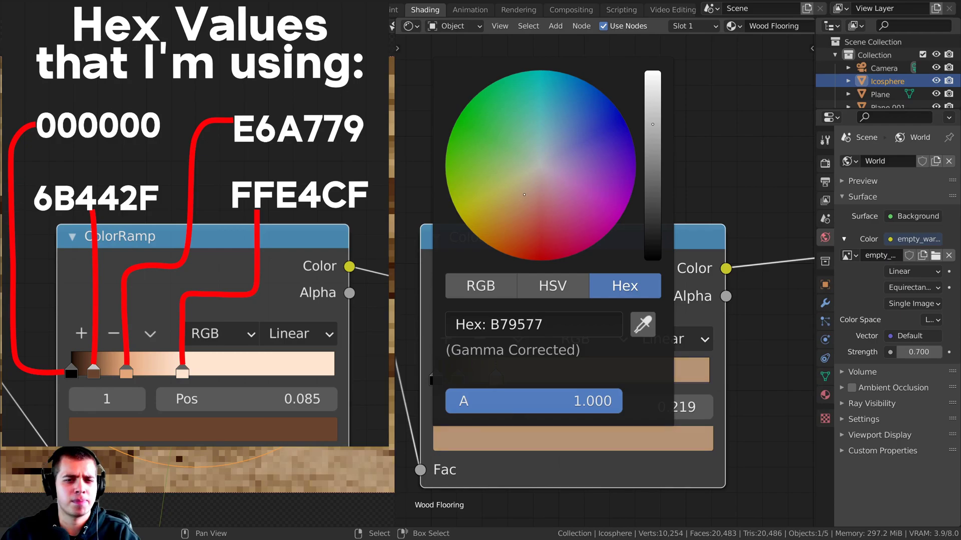
drag(649, 127, 653, 114)
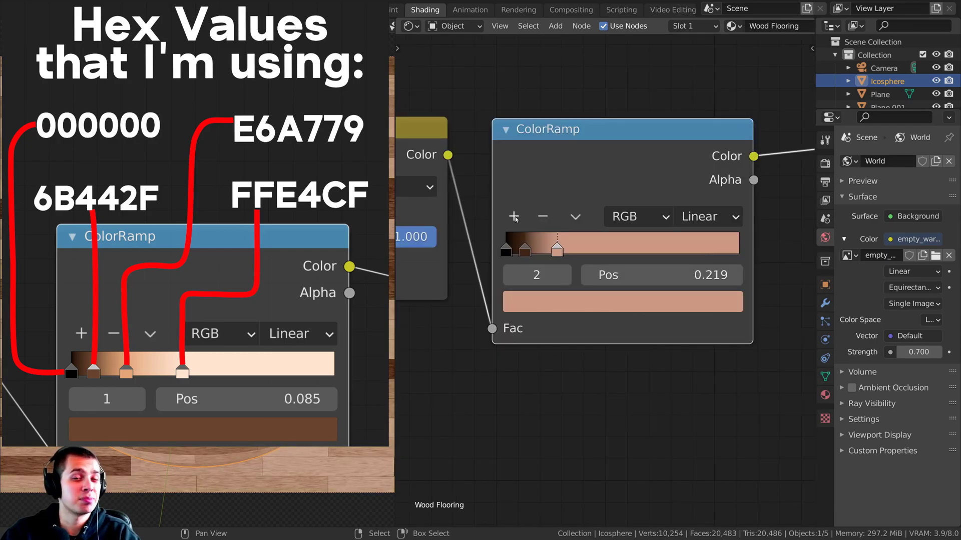
Add a fourth ColorRamp stop at position 0.406 coloured pale cream, hex FFE2C2, and save the file.
click(514, 218)
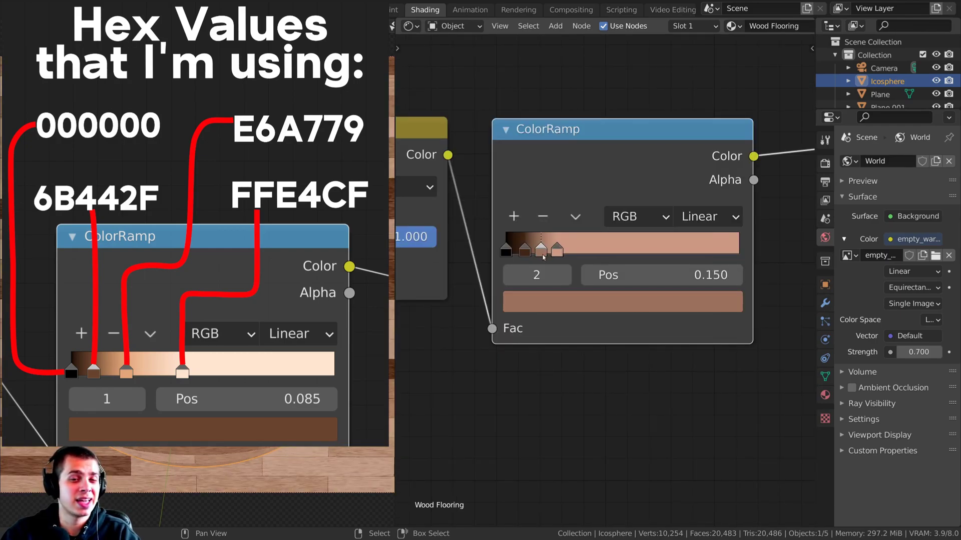
drag(548, 252, 597, 252)
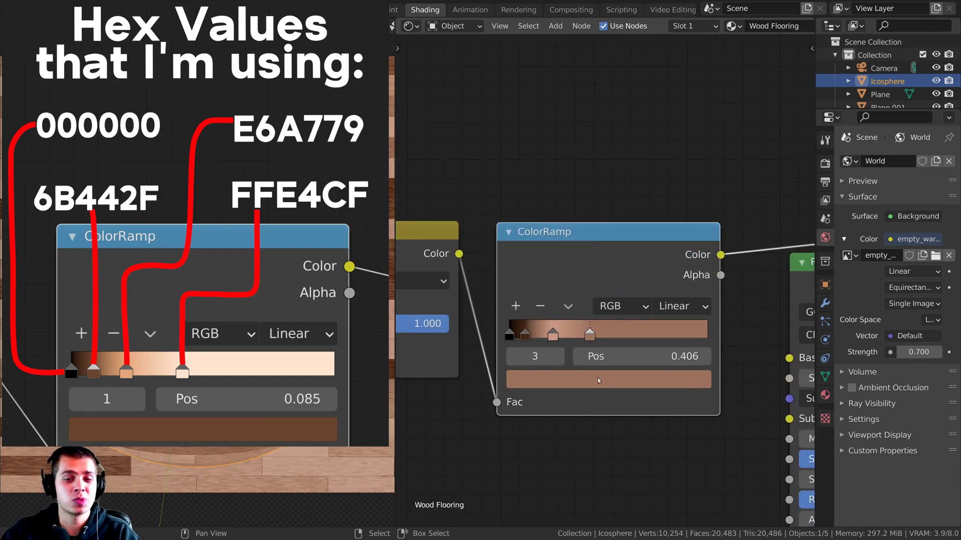
click(651, 379)
drag(671, 155, 667, 112)
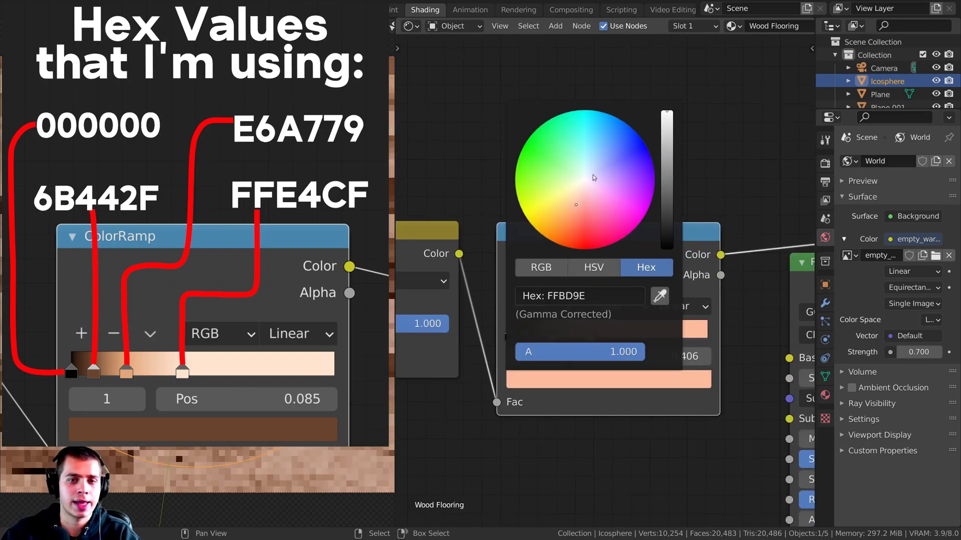
drag(576, 204, 575, 196)
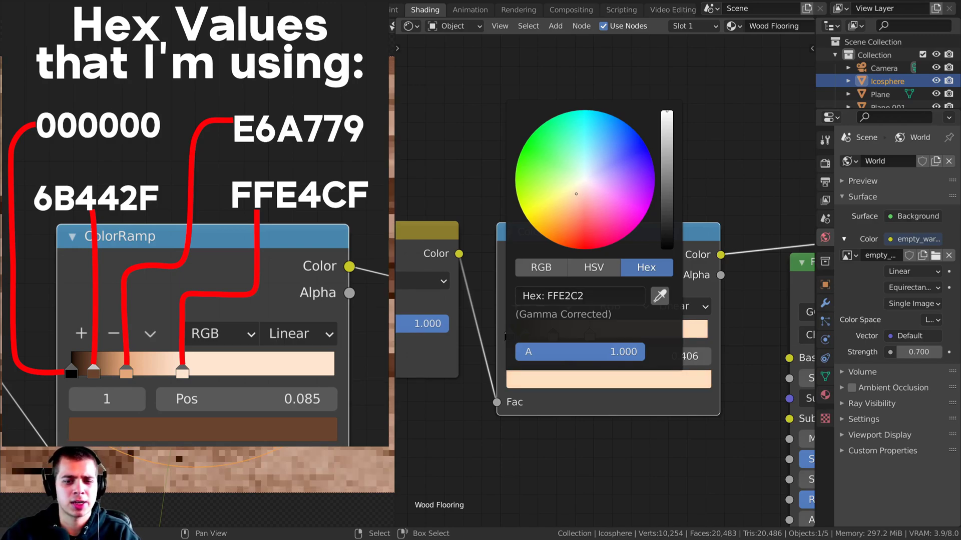
scroll(577, 198, down, 2)
key(ctrl+s)
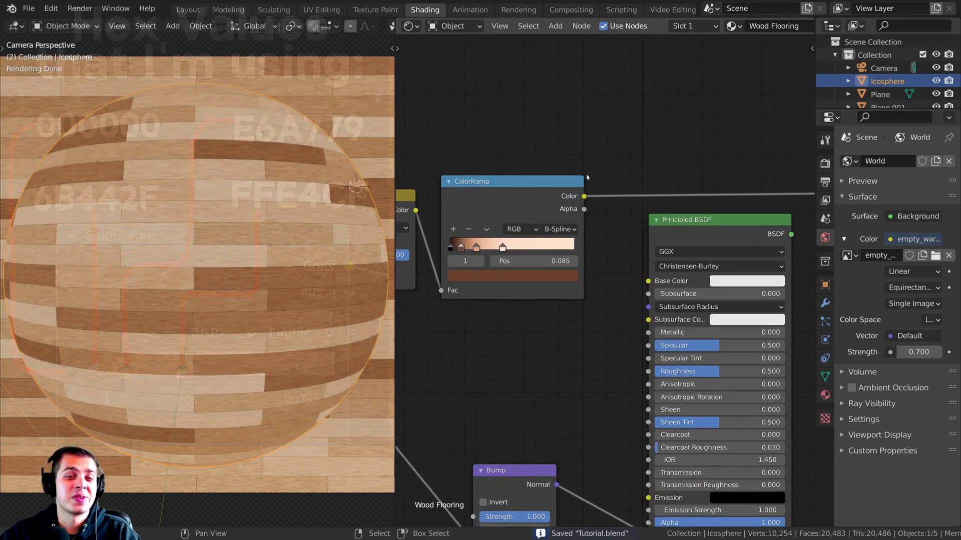
Connect the ColorRamp's Color to the Principled BSDF's Base Color and preview the full shader on the sphere.
drag(583, 197, 646, 281)
middle_drag(701, 230, 658, 226)
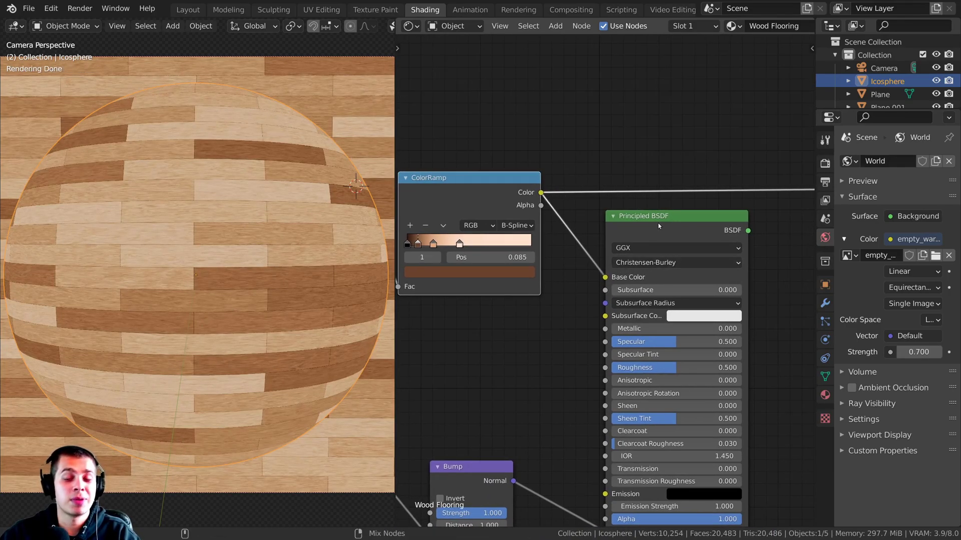
drag(652, 227, 671, 216)
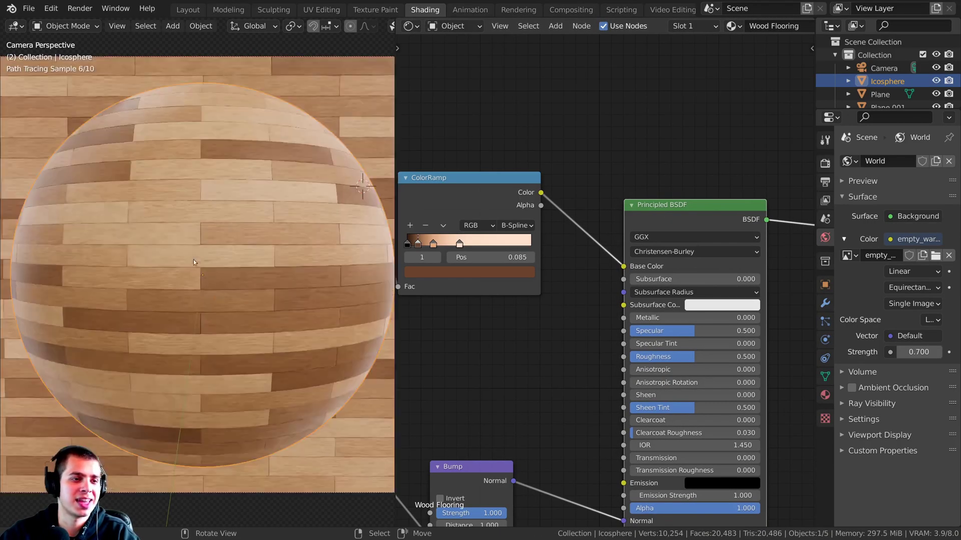
scroll(234, 225, down, 1)
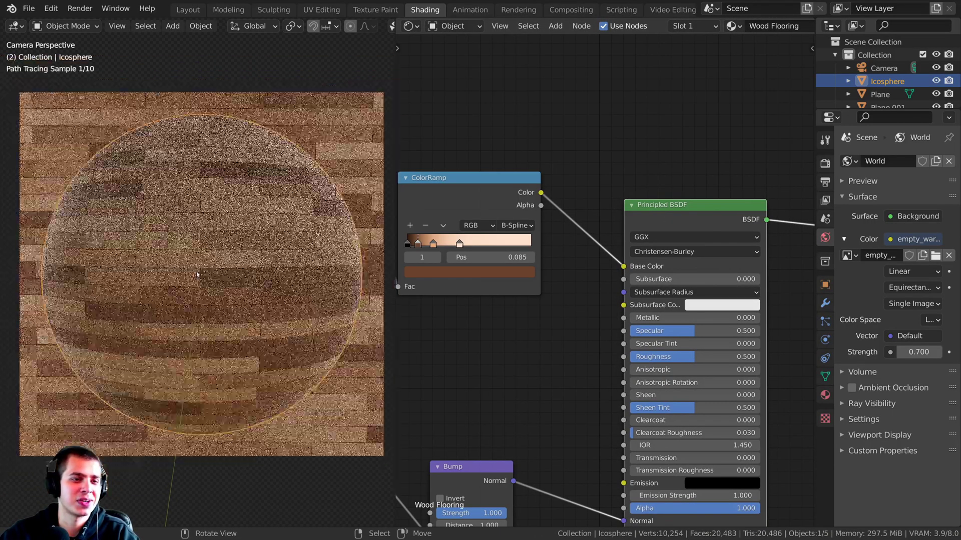
Lower the Principled BSDF's Roughness to 0.243 and save the file.
scroll(697, 280, up, 1)
mouse_move(698, 281)
mouse_down()
mouse_move(660, 280)
mouse_move(683, 274)
mouse_up()
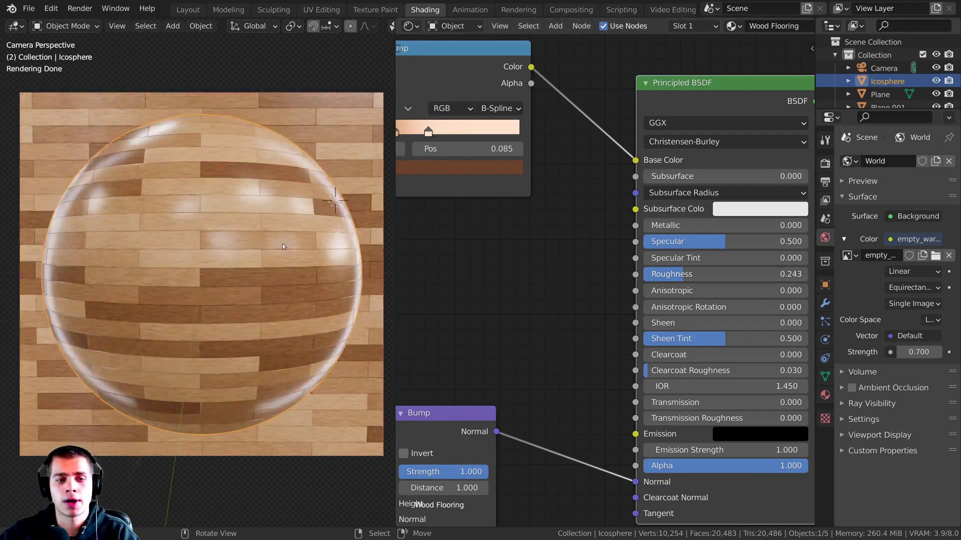
key(ctrl+s)
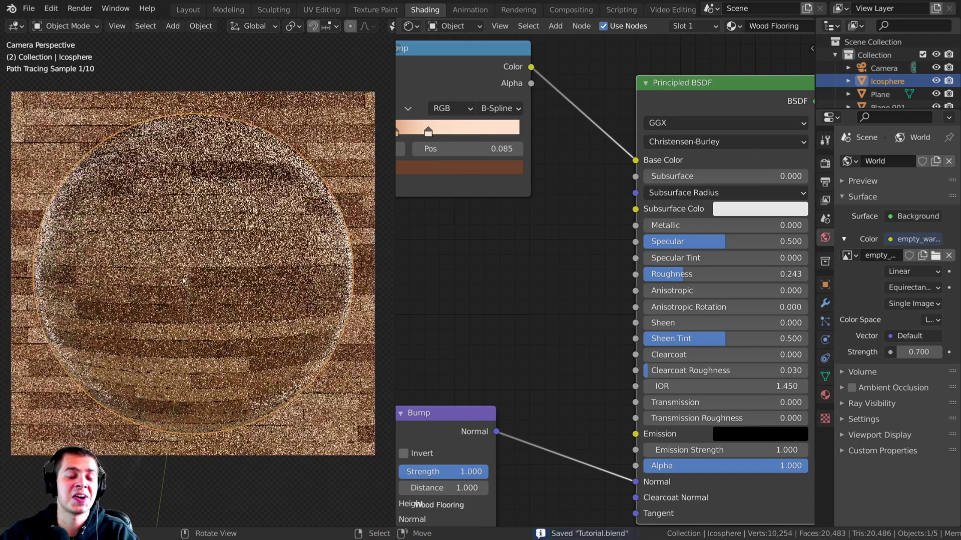
Add a Voronoi Texture node in the empty space above the Noise Texture and Multiply nodes.
scroll(524, 275, down, 5)
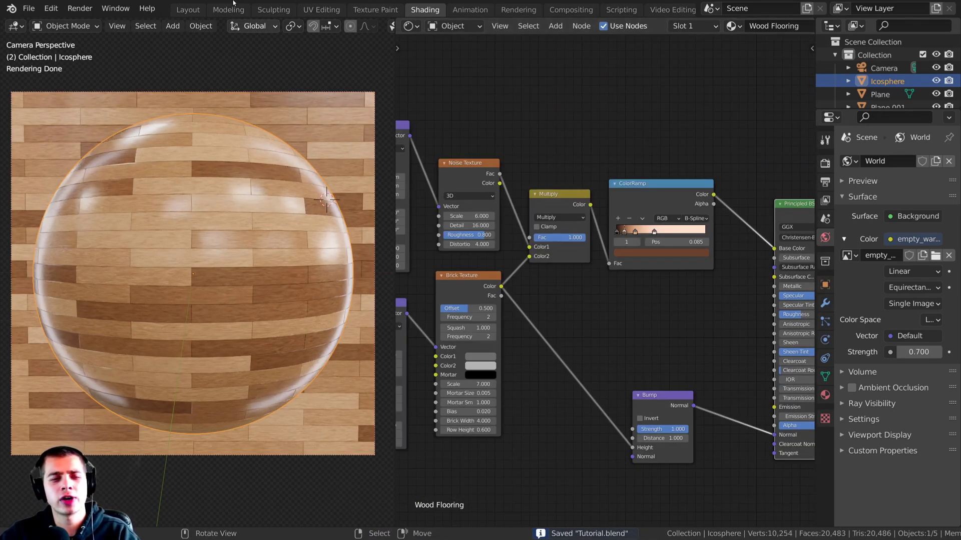
scroll(214, 165, up, 3)
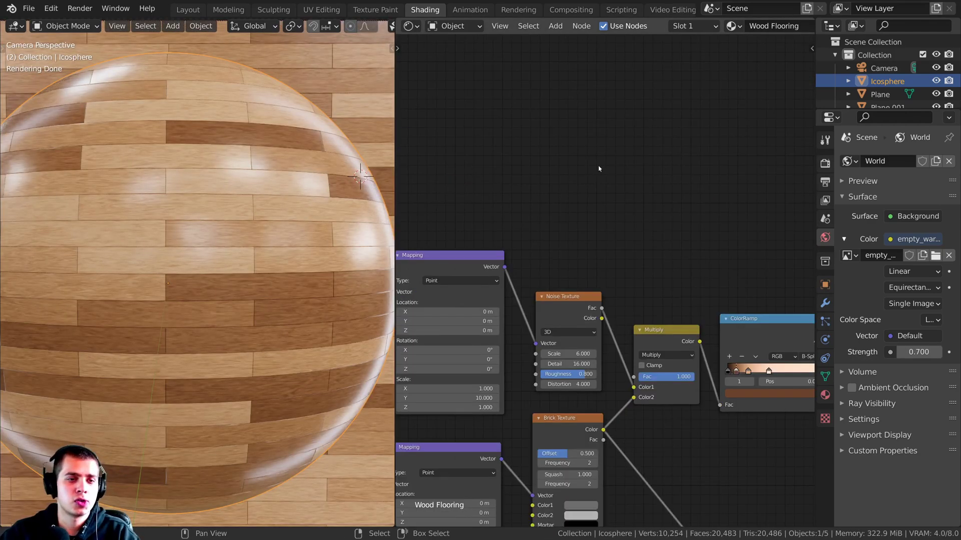
key(shift+a)
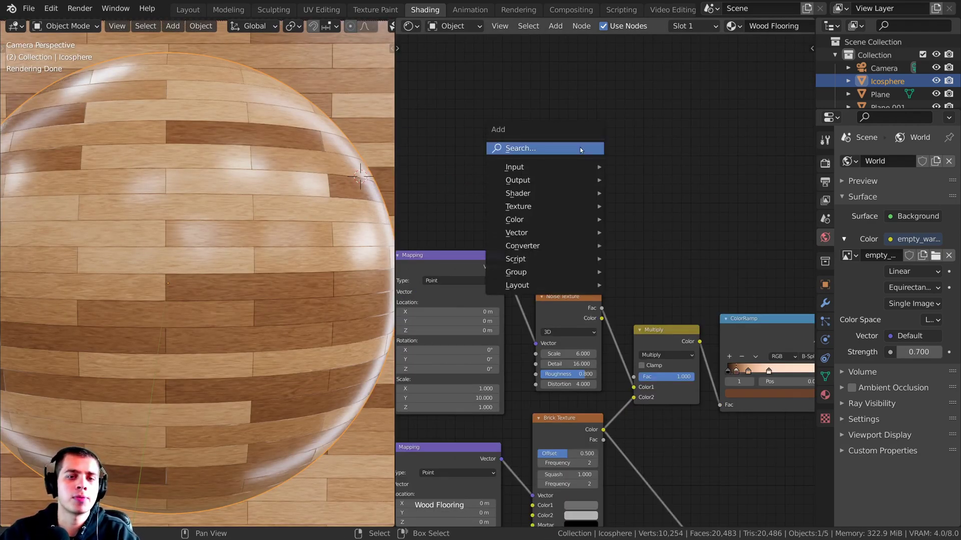
click(581, 148)
text(vor)
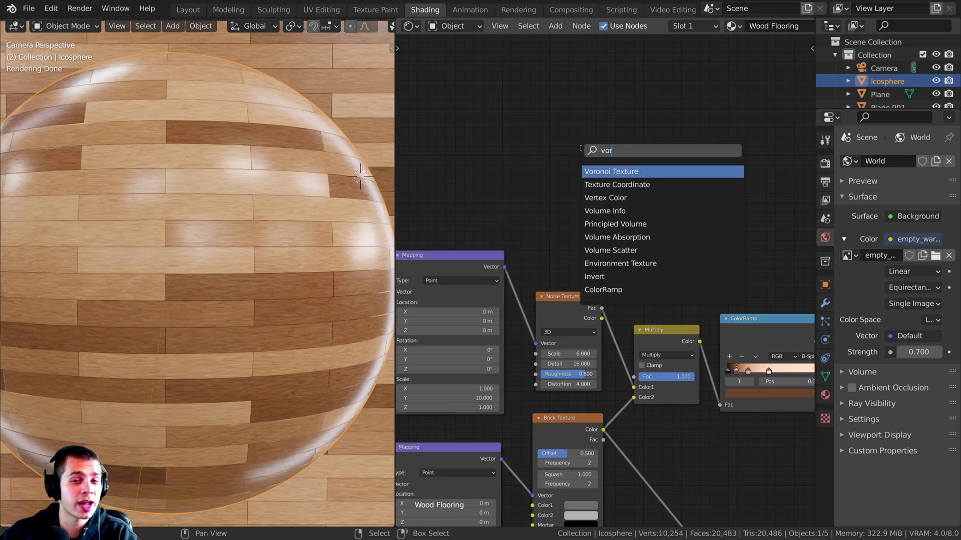
click(604, 173)
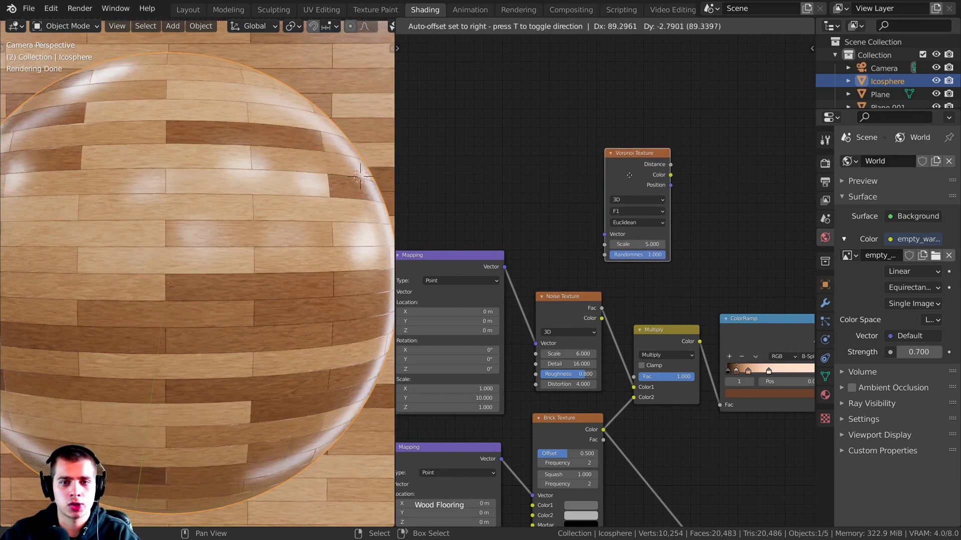
Set the Voronoi Texture's Scale to 6 and preview its Distance output on the sphere.
scroll(615, 183, up, 2)
click(623, 251)
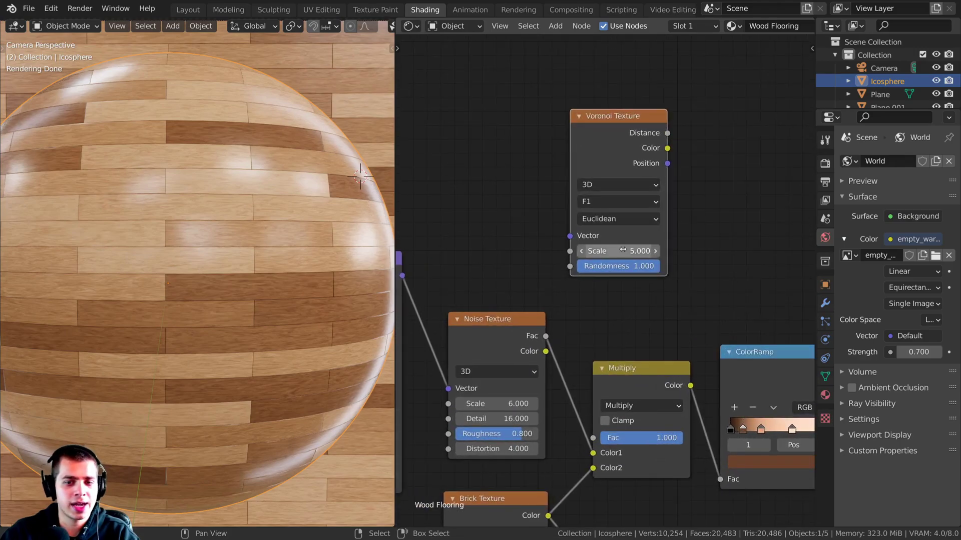
text(6)
key(Return)
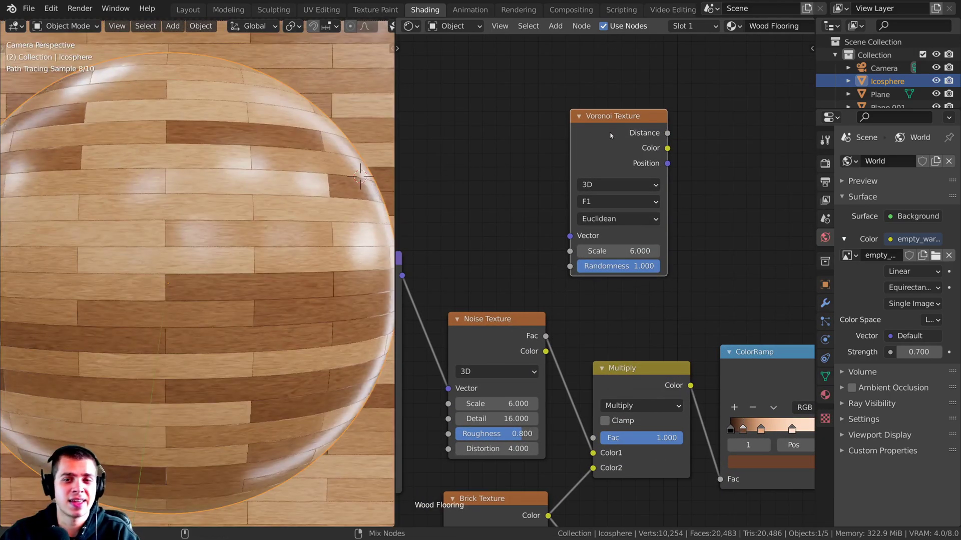
ctrl+shift+click(608, 132)
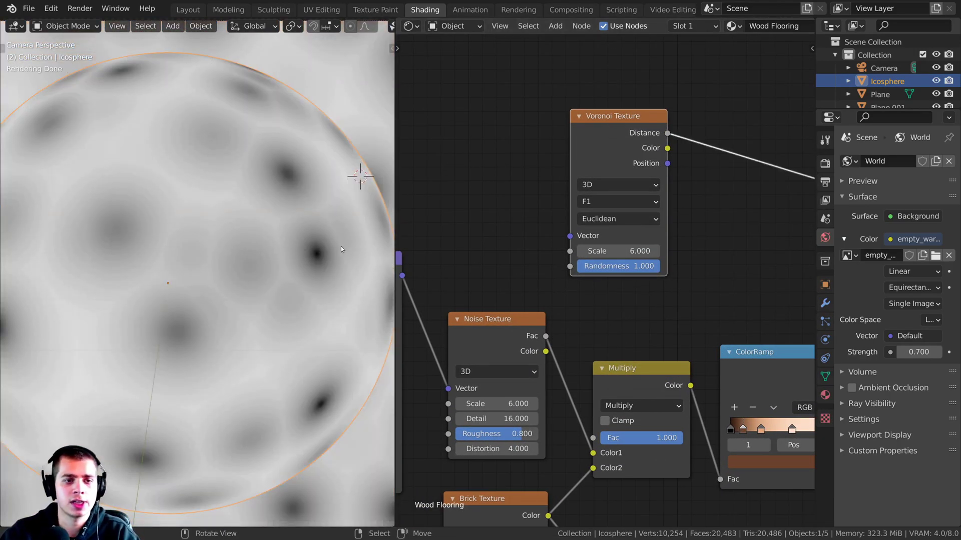
scroll(290, 269, down, 1)
scroll(521, 277, down, 2)
middle_drag(539, 261, 614, 261)
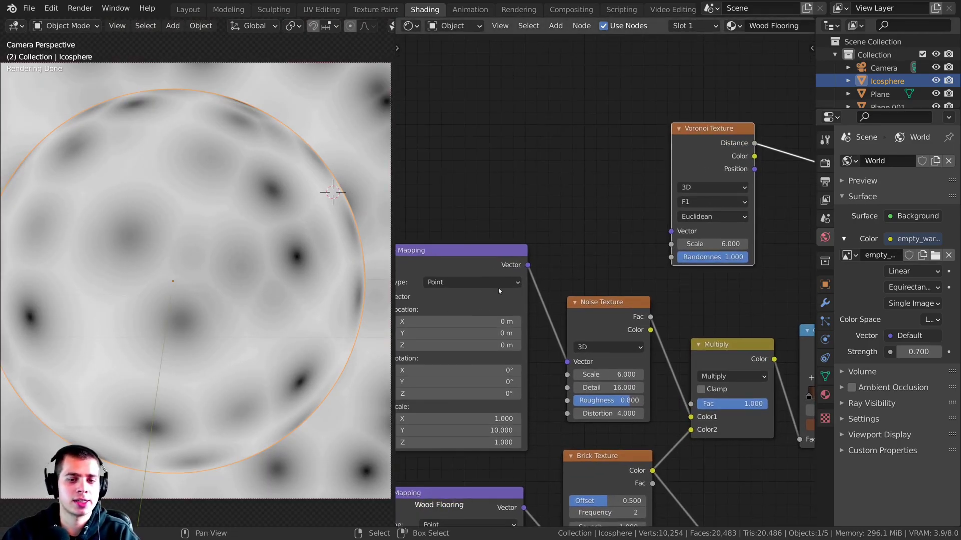
Connect the Mapping's Vector output to the Voronoi Texture's Vector input and inspect the stretched pattern up close.
mouse_move(528, 265)
mouse_down()
mouse_move(537, 167)
mouse_move(639, 208)
mouse_move(661, 236)
mouse_move(671, 232)
mouse_up()
drag(716, 141, 728, 140)
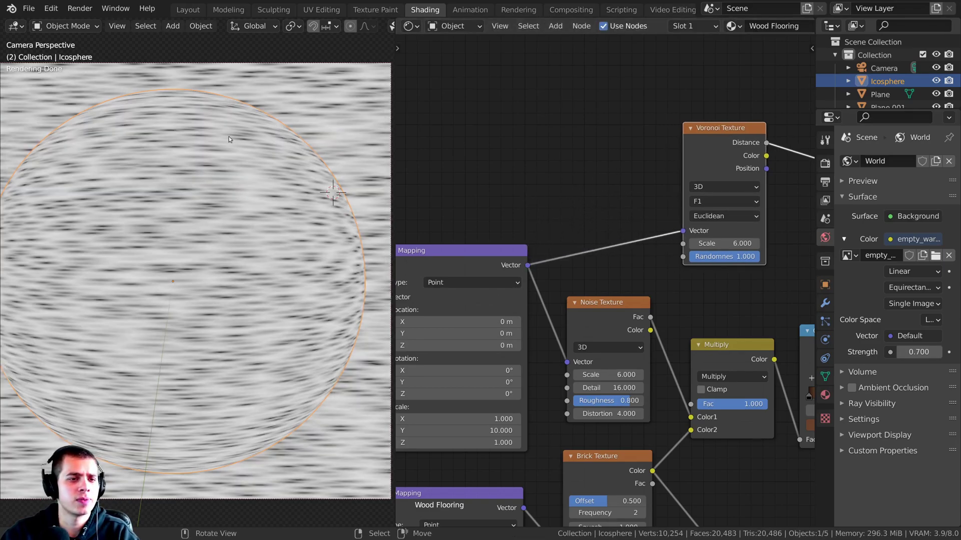
shift+middle_drag(172, 279, 190, 277)
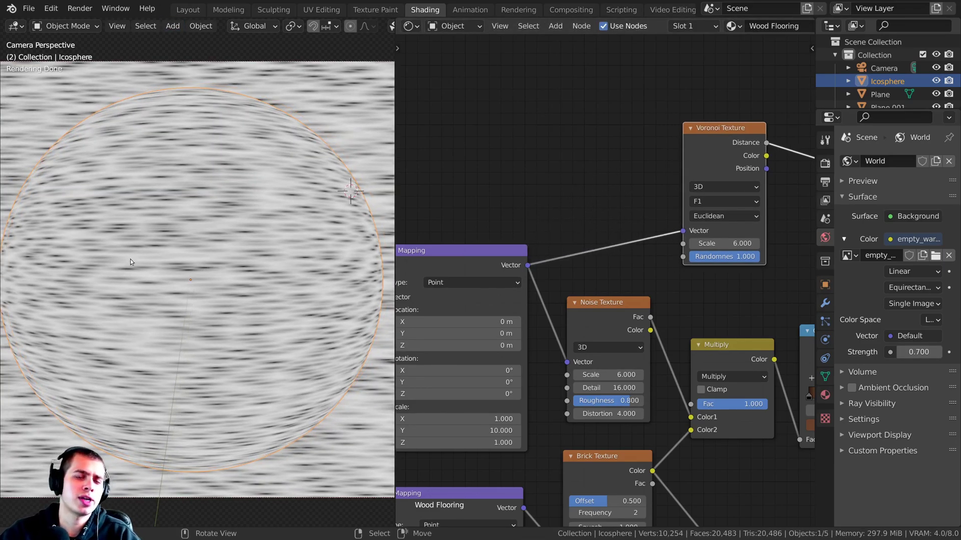
scroll(220, 243, up, 3)
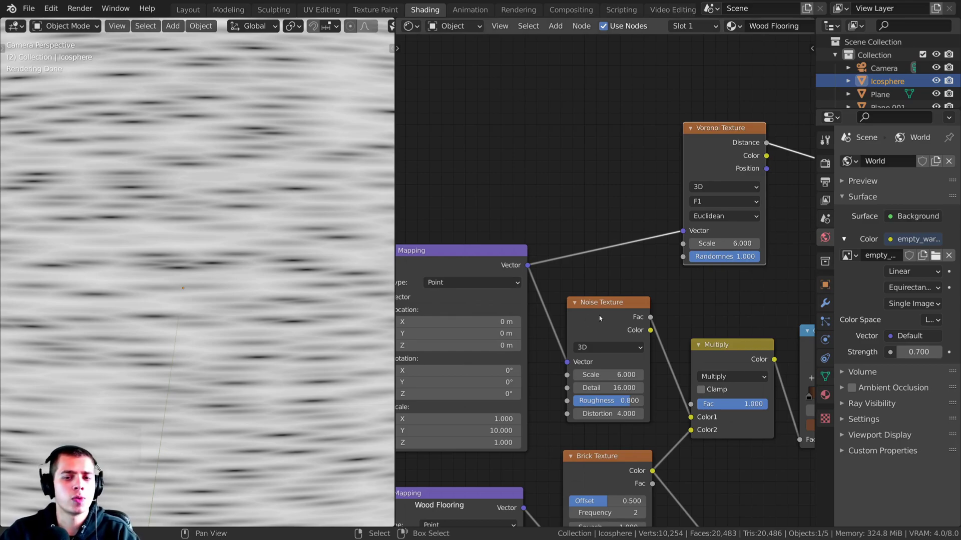
Duplicate the Noise Texture and insert the copy between the Mapping and the Voronoi Texture, with its Color feeding the Voronoi's Vector.
drag(602, 318, 597, 332)
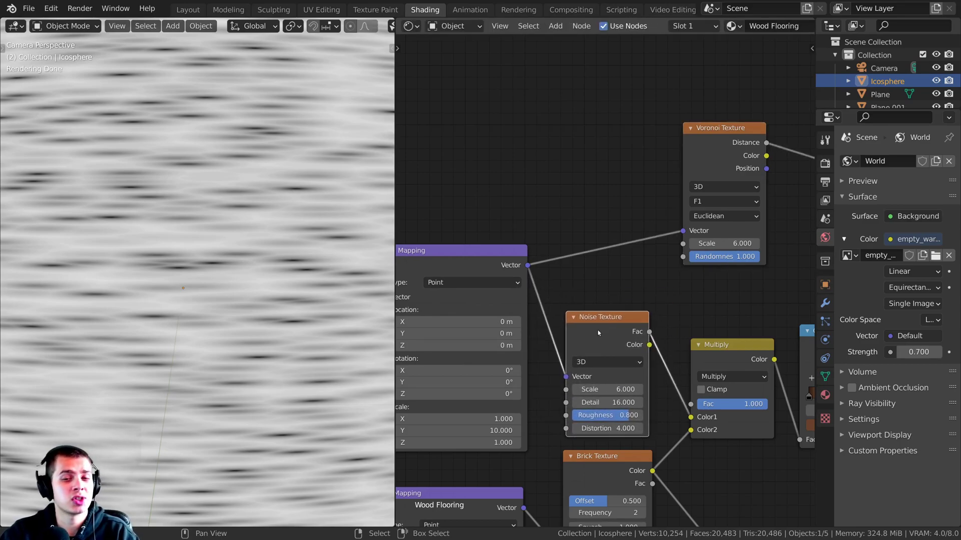
key(shift+d)
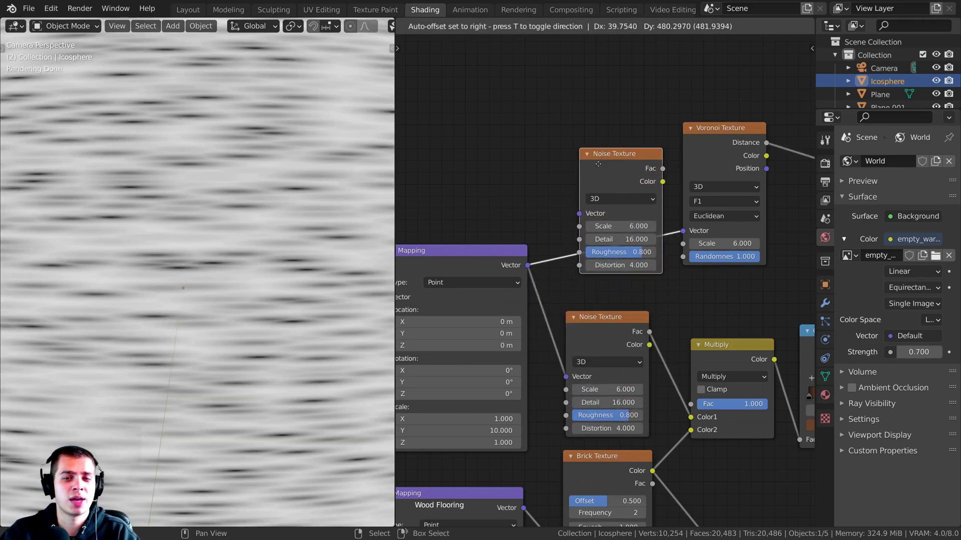
click(550, 176)
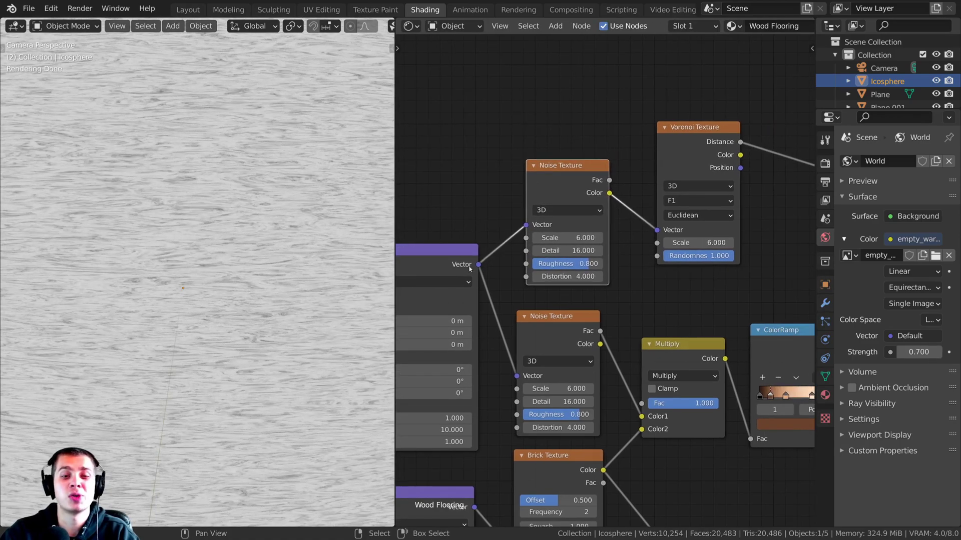
drag(553, 196, 547, 198)
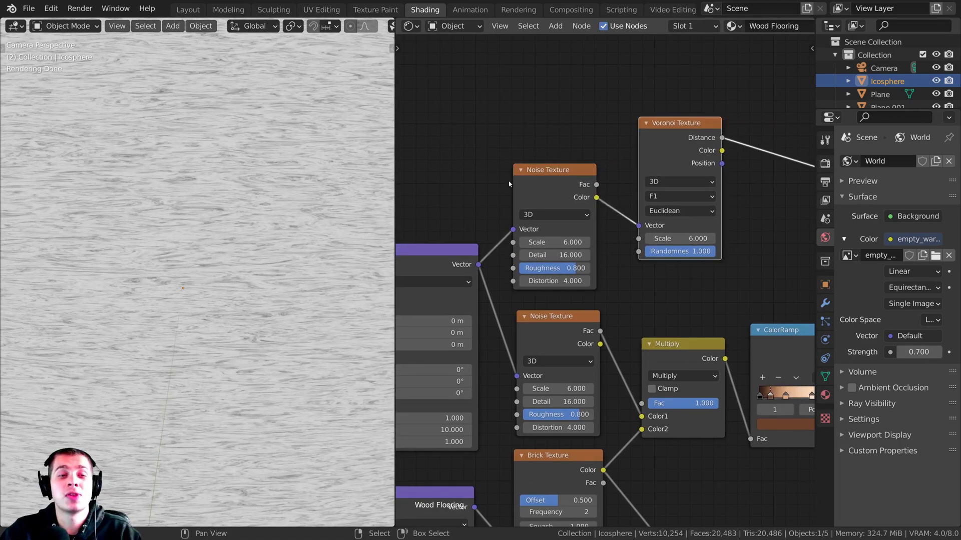
drag(649, 139, 643, 136)
scroll(585, 225, up, 2)
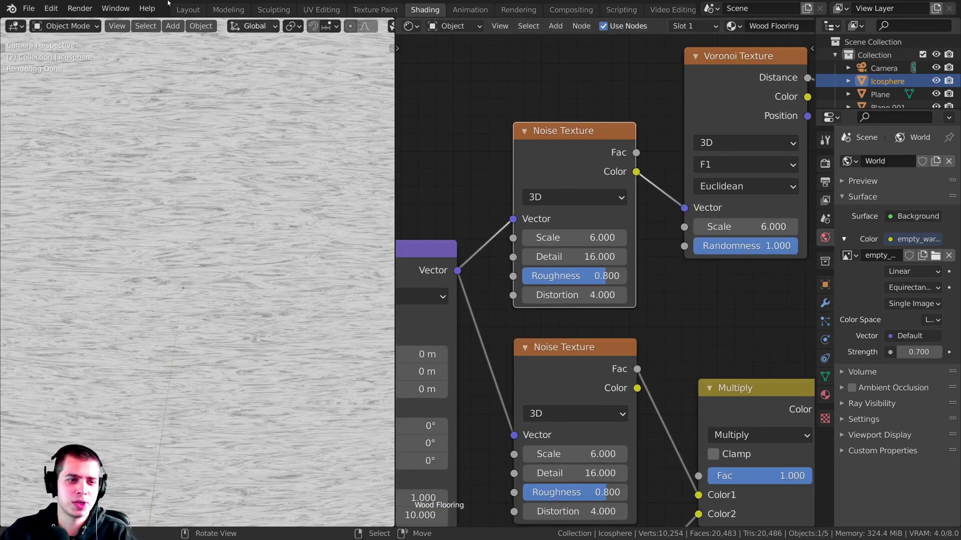
middle_drag(706, 203, 684, 224)
drag(684, 223, 683, 235)
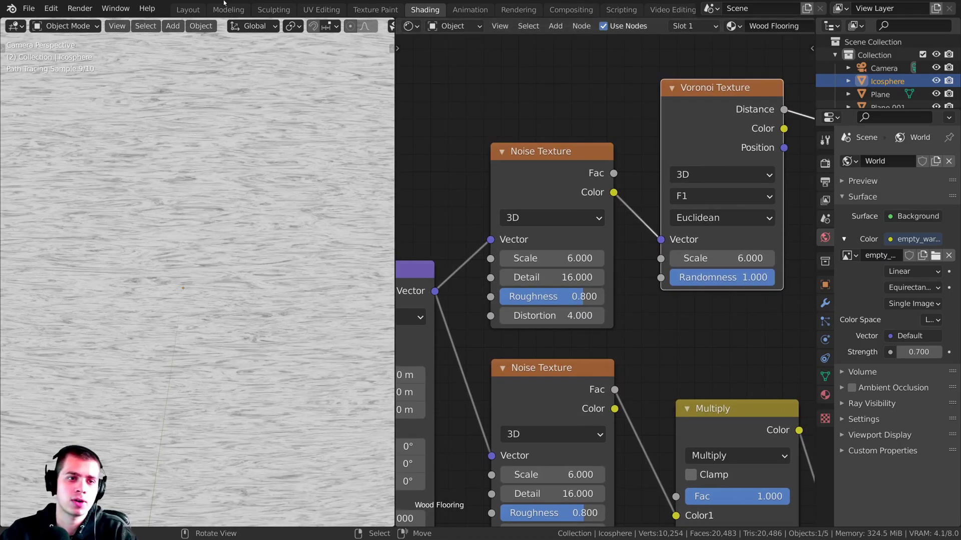
Examine the noise-distorted Voronoi pattern on the sphere at different distances.
scroll(240, 260, down, 4)
scroll(248, 283, up, 4)
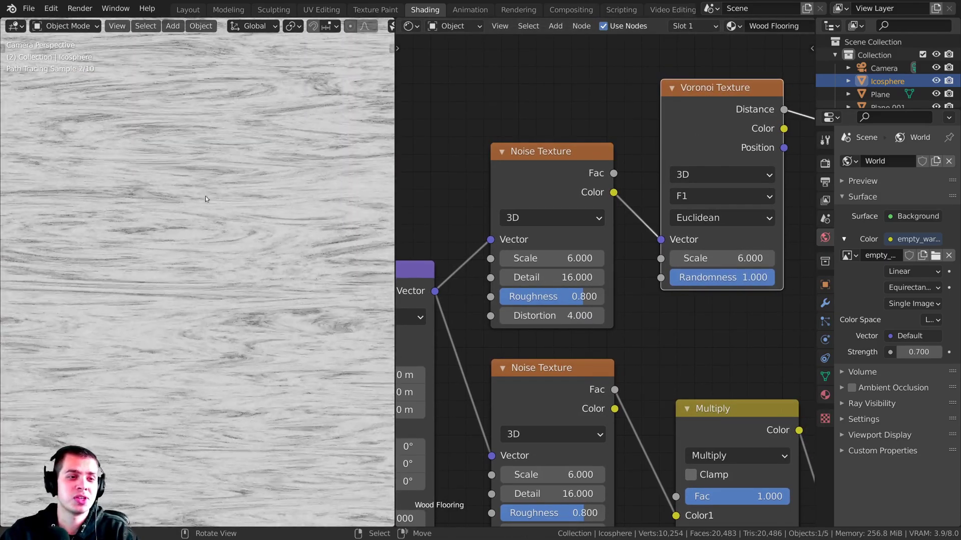
scroll(199, 275, up, 2)
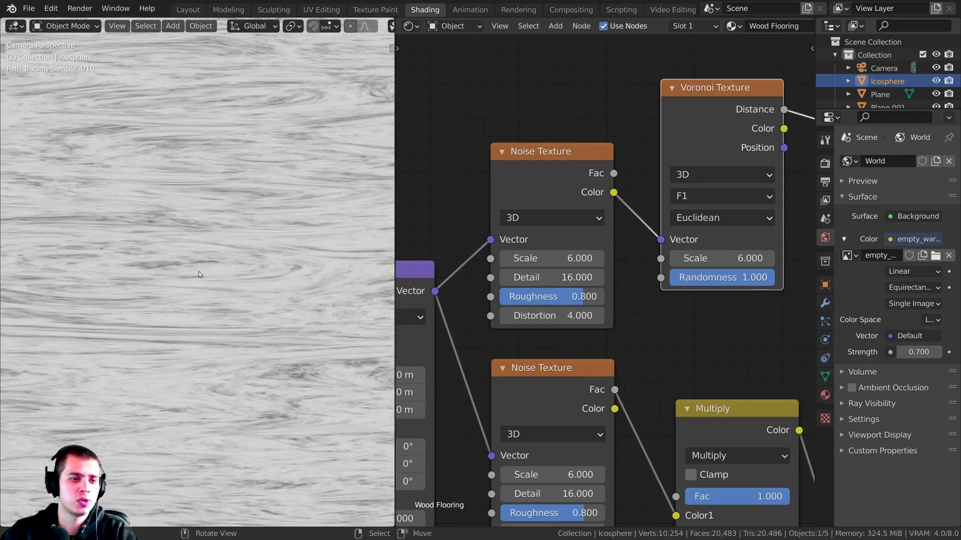
scroll(235, 262, down, 5)
scroll(591, 240, down, 9)
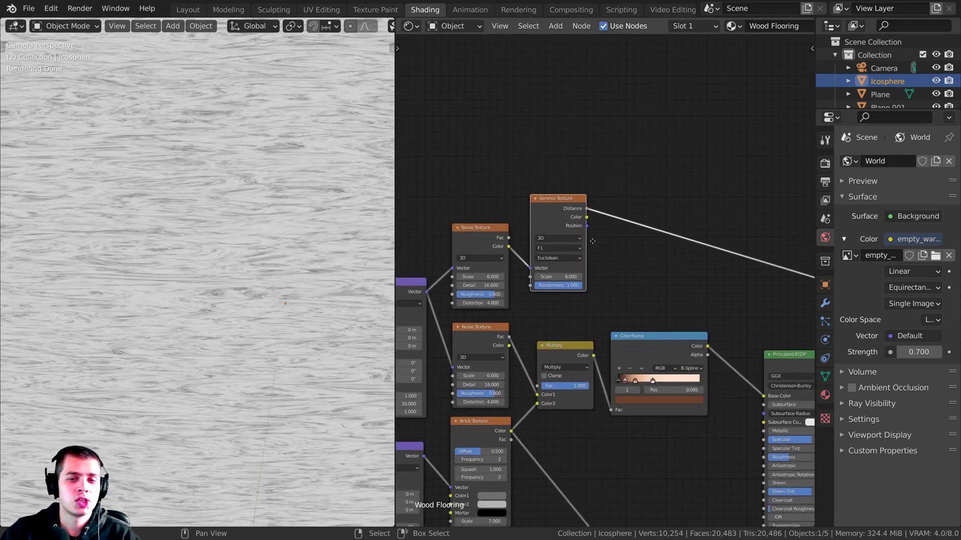
middle_drag(592, 240, 591, 245)
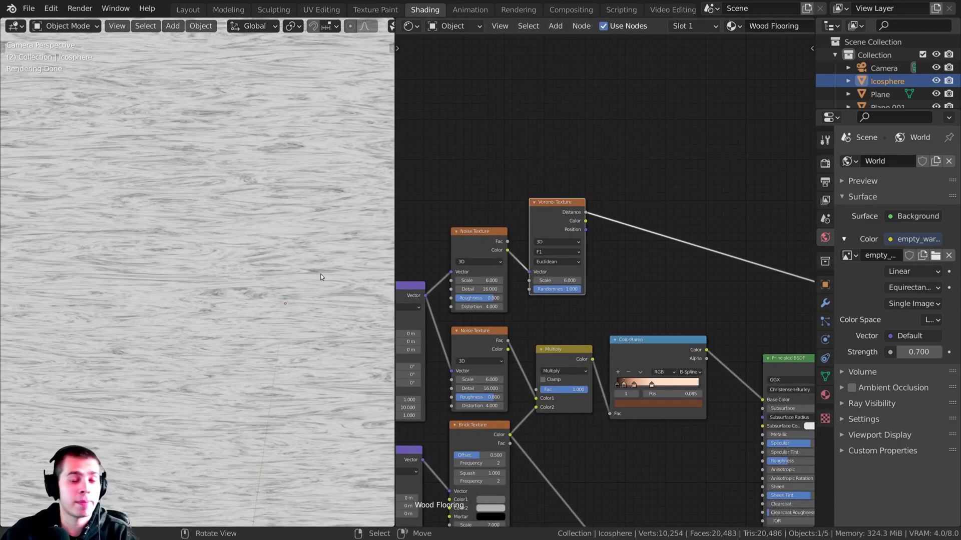
scroll(590, 249, up, 2)
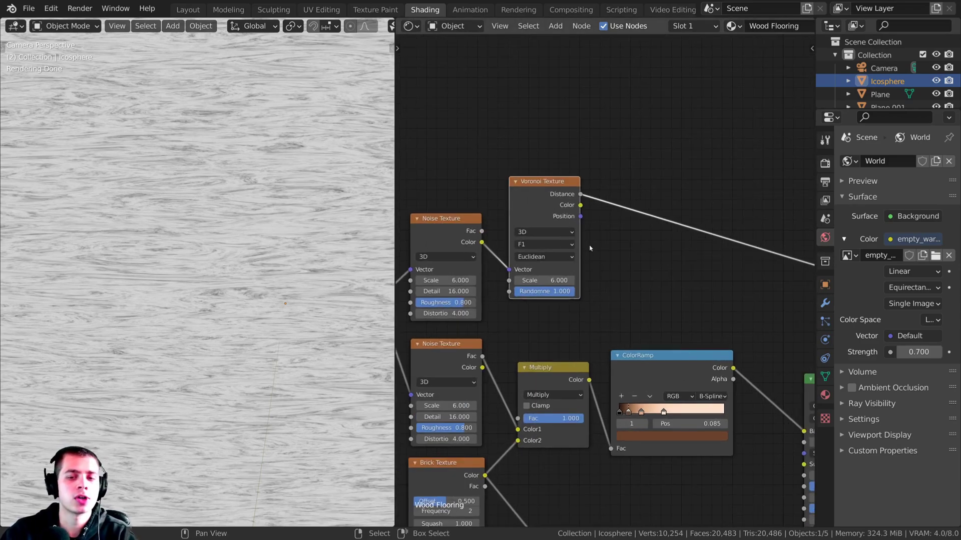
Add a ColorRamp on the link after the Voronoi Texture's Distance output.
drag(644, 367, 642, 369)
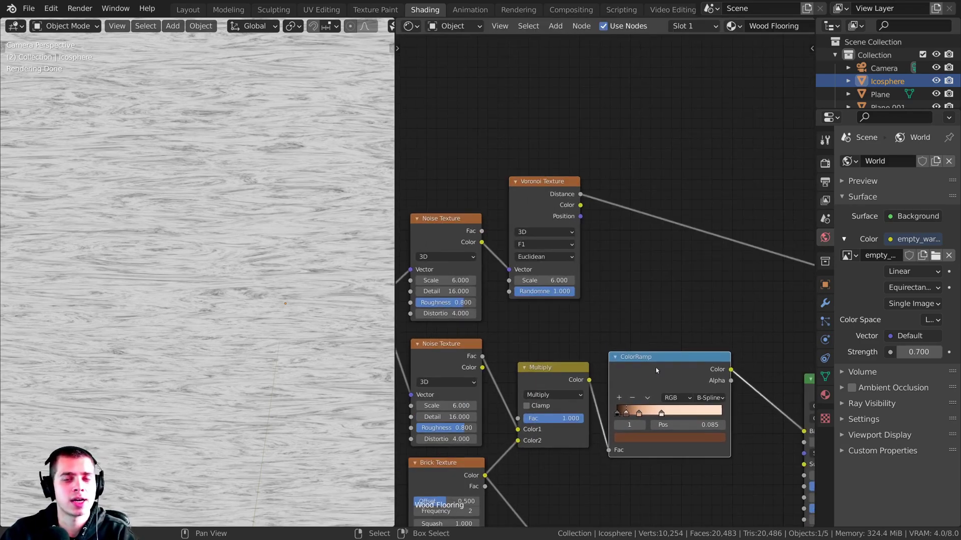
key(shift+a)
click(618, 199)
text(col)
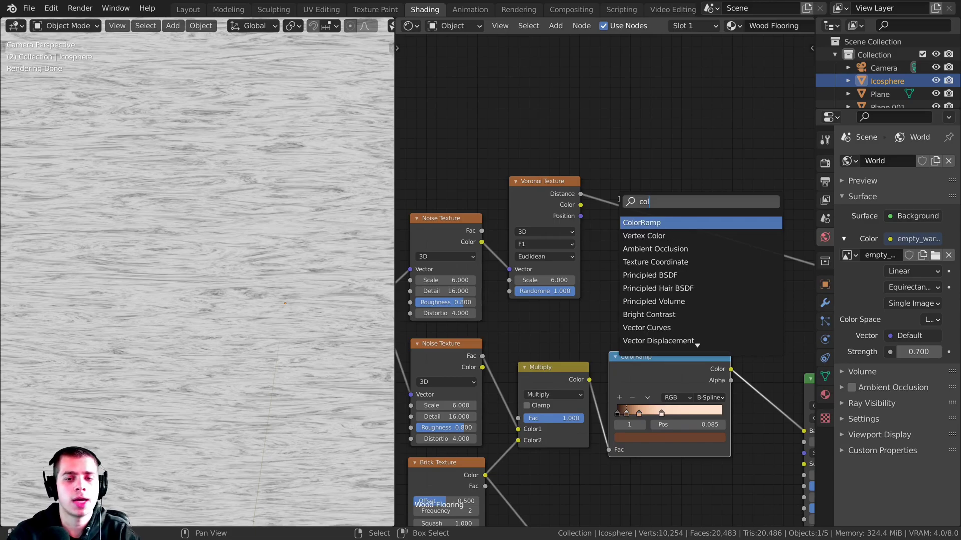
click(634, 224)
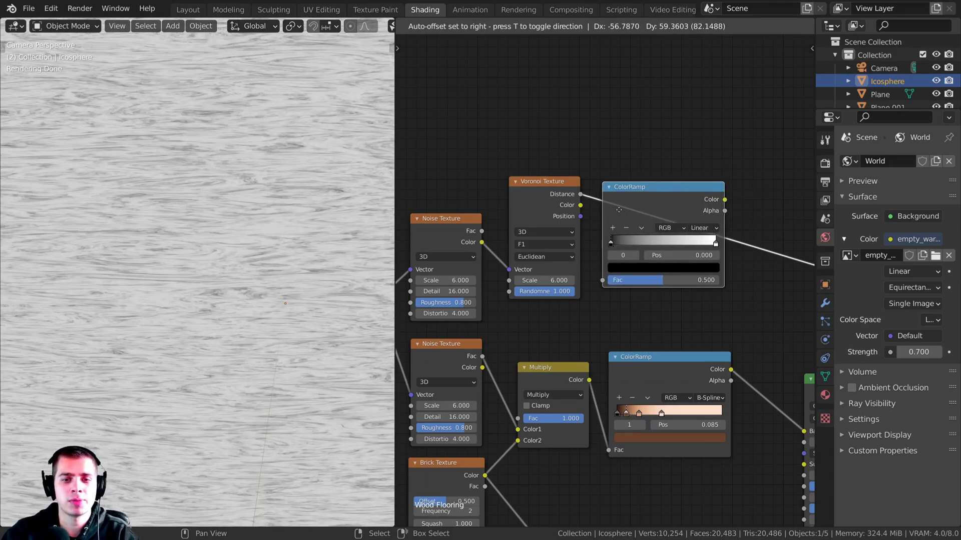
click(633, 220)
Sharpen the Voronoi ColorRamp's contrast by moving the black stop to 0.521 and the white stop right beside it.
middle_drag(620, 220, 562, 245)
scroll(619, 233, up, 3)
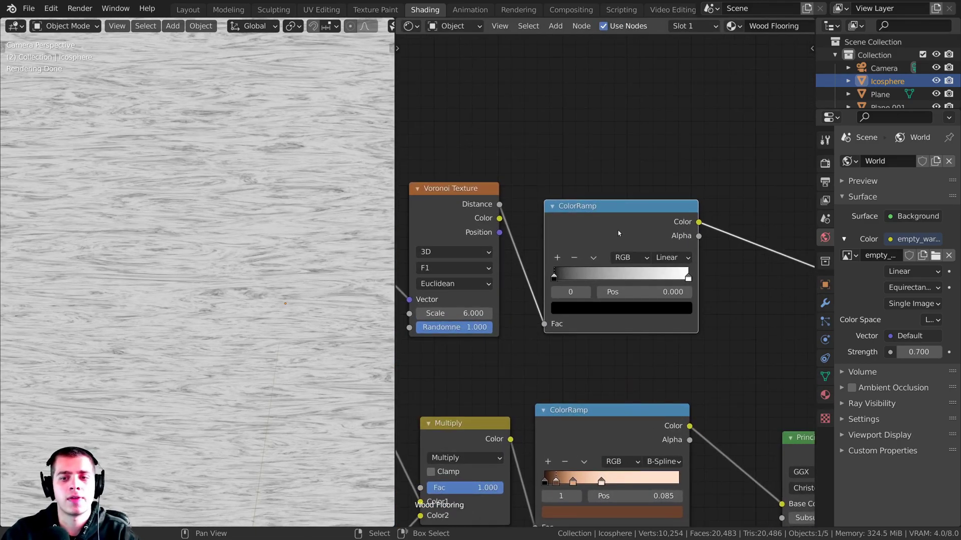
scroll(630, 241, up, 2)
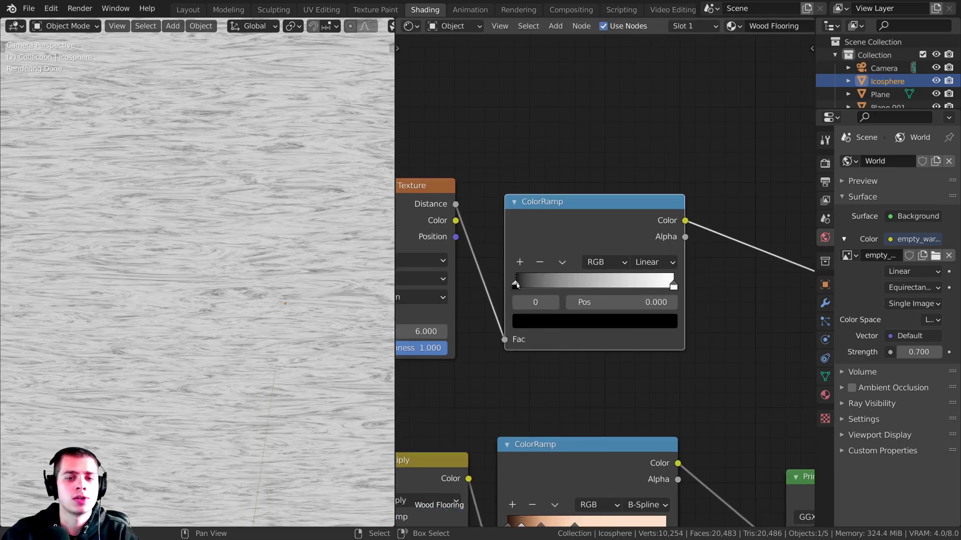
drag(516, 283, 565, 290)
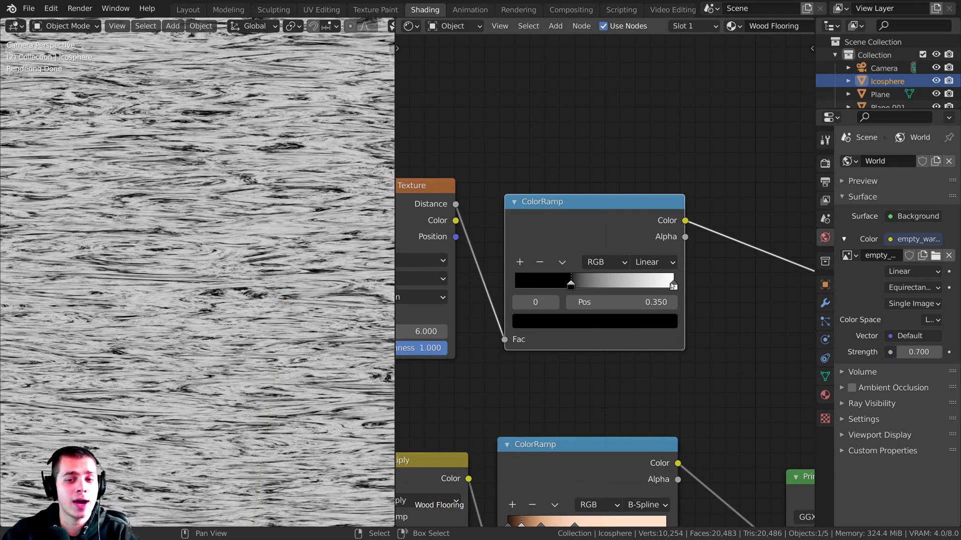
drag(661, 289, 599, 286)
scroll(633, 338, down, 3)
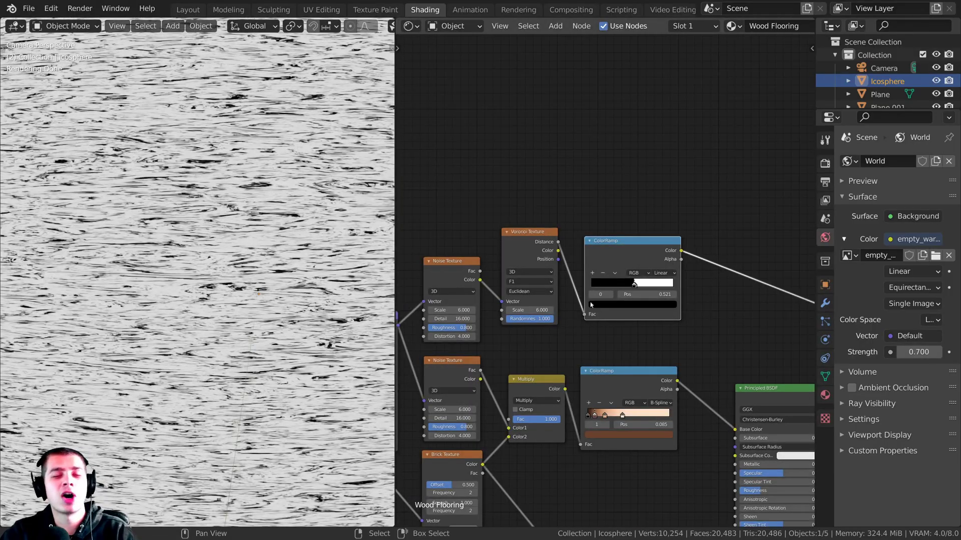
scroll(304, 222, down, 5)
scroll(168, 253, up, 6)
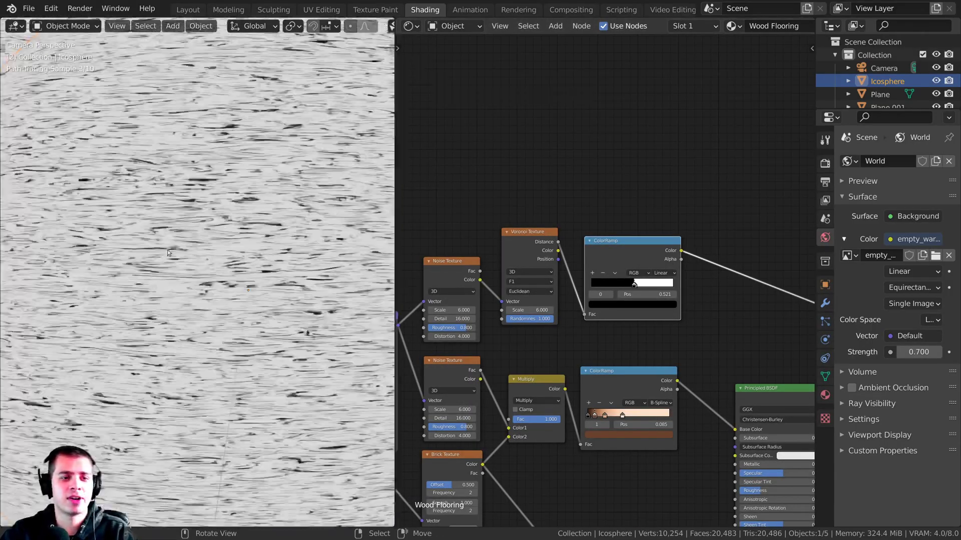
scroll(585, 363, up, 3)
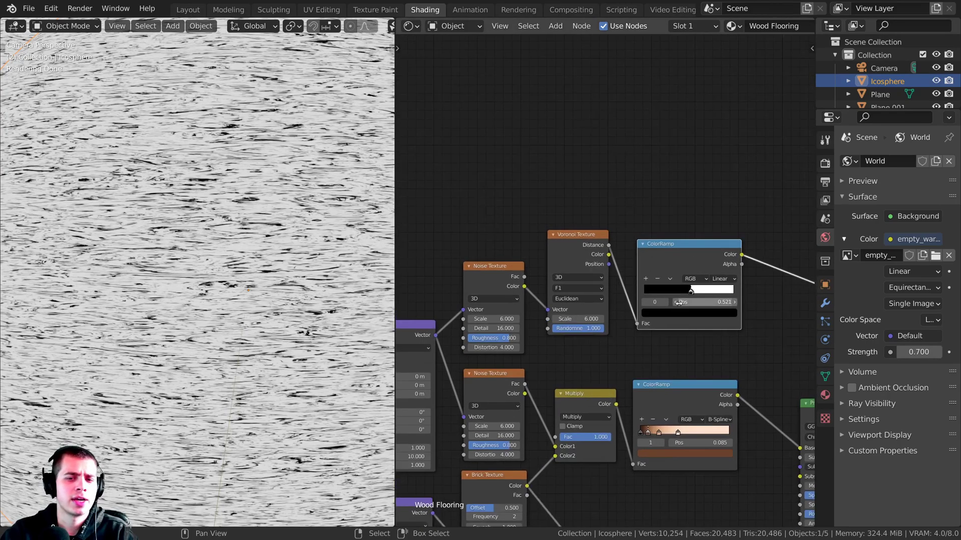
scroll(609, 298, down, 1)
middle_drag(609, 298, 611, 324)
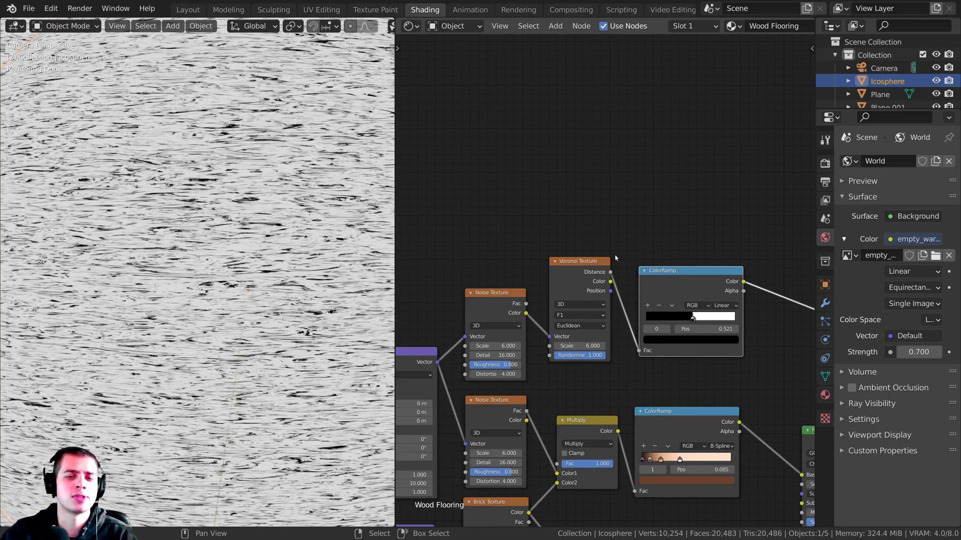
Add a new Noise Texture above the duplicated one and connect the Mapping's Vector to its Vector input.
scroll(541, 248, up, 1)
key(shift+a)
click(489, 185)
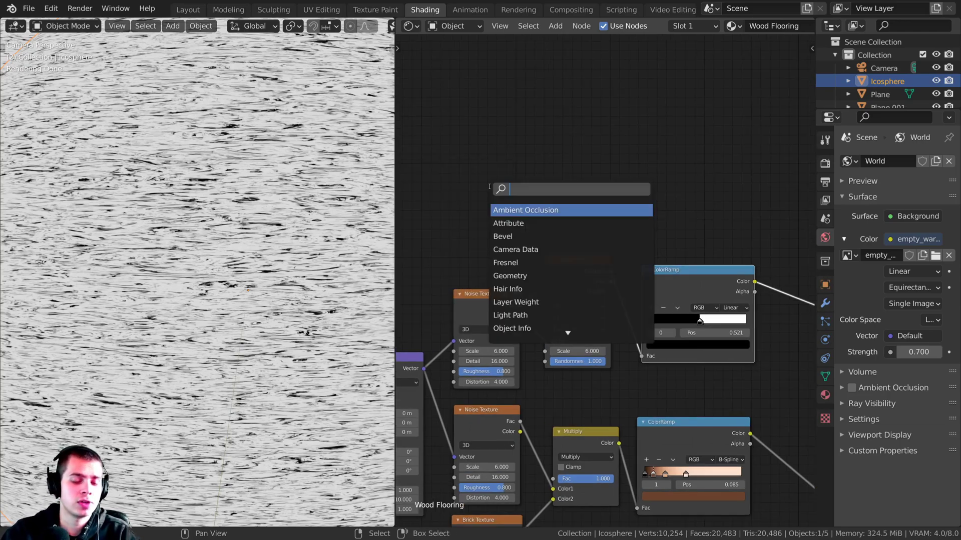
text(noi)
click(515, 224)
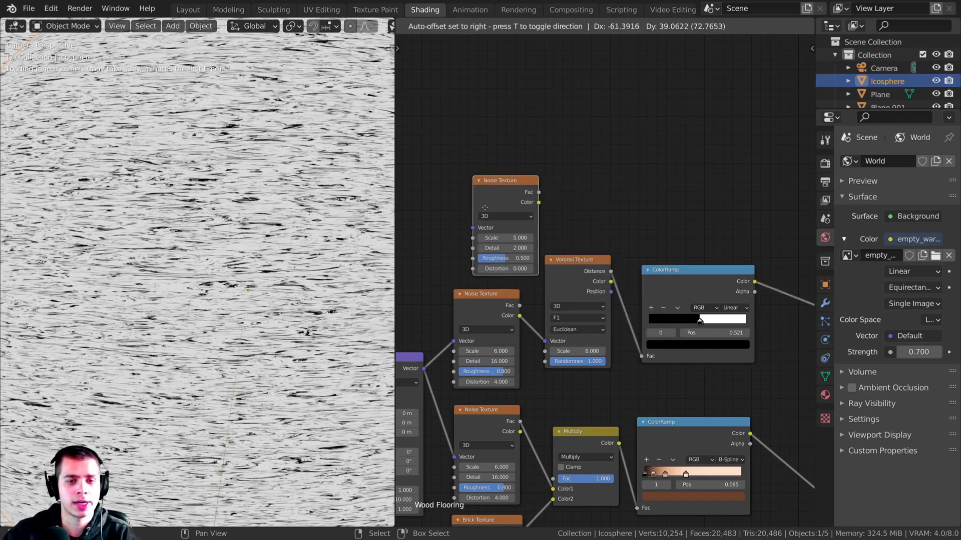
middle_drag(541, 221, 596, 215)
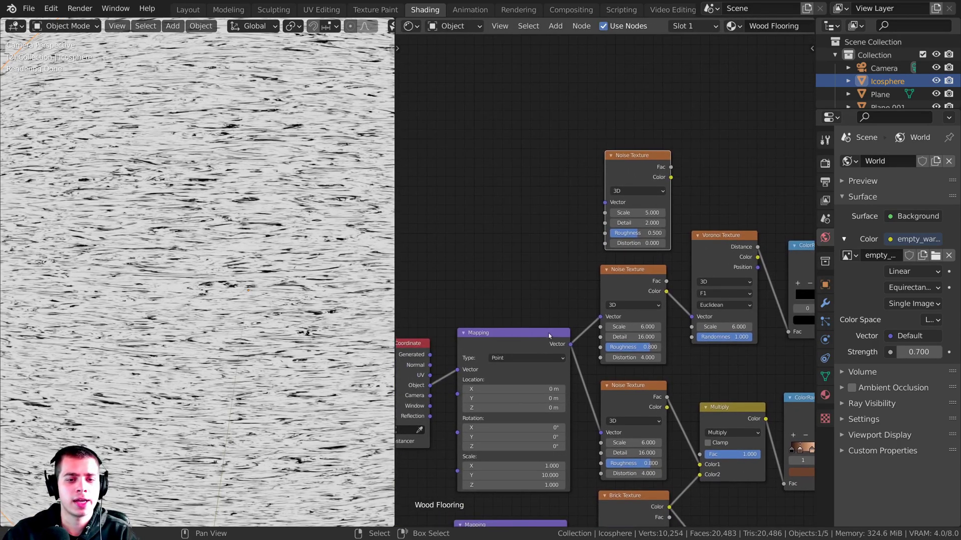
drag(528, 349, 604, 202)
middle_drag(606, 192, 567, 217)
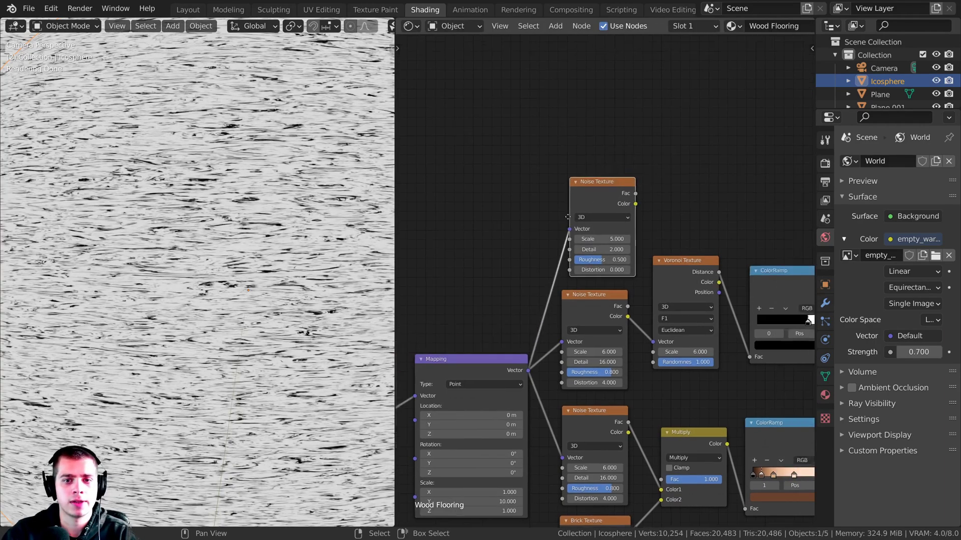
Preview the new Noise Texture's Fac output and set its Scale to 15, Detail to 16 and Roughness to 0.65.
scroll(567, 217, up, 4)
ctrl+shift+click(537, 128)
scroll(537, 128, down, 2)
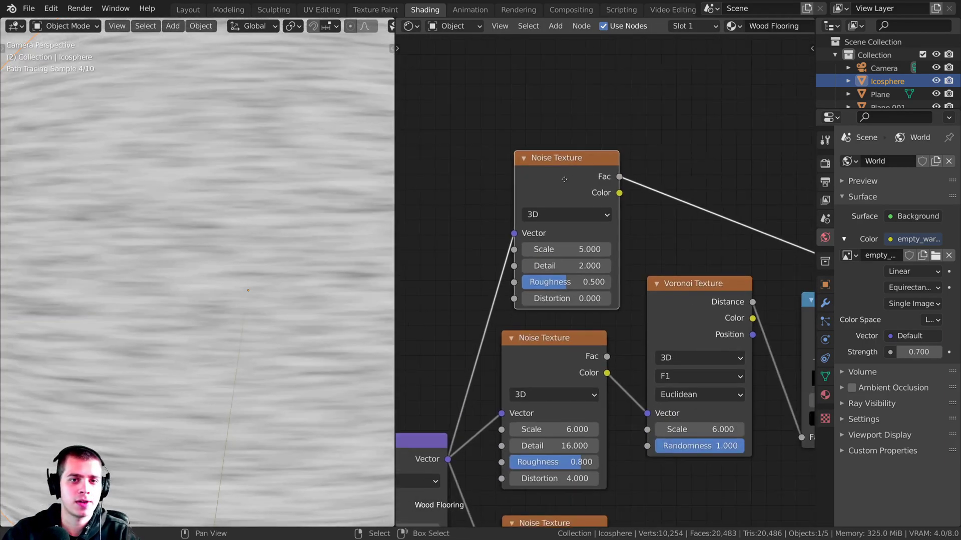
click(576, 247)
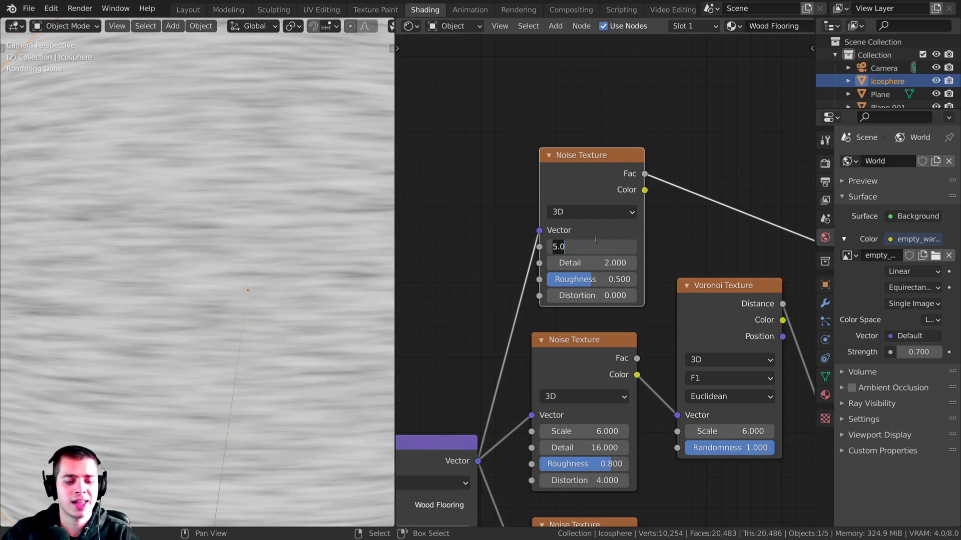
text(15)
key(Return)
drag(580, 262, 625, 263)
scroll(575, 280, up, 4)
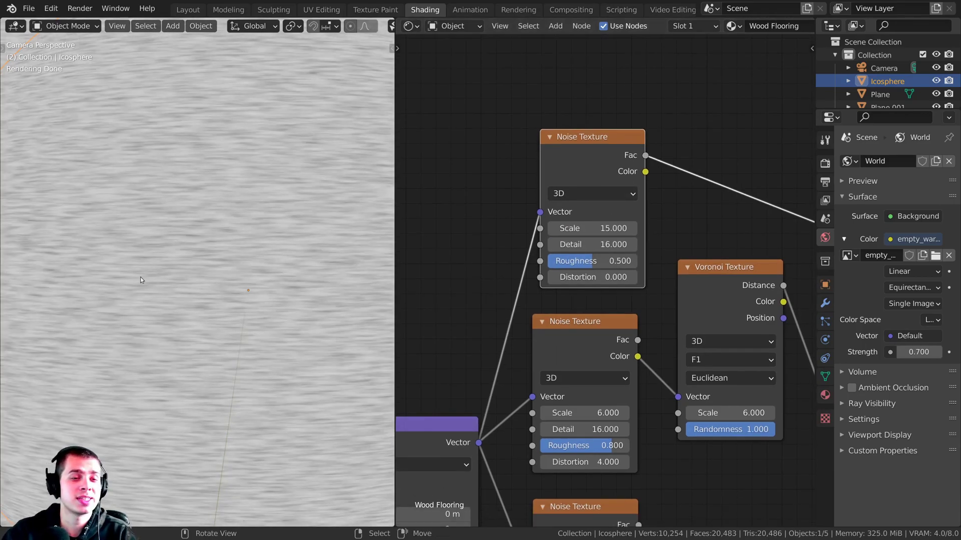
click(592, 260)
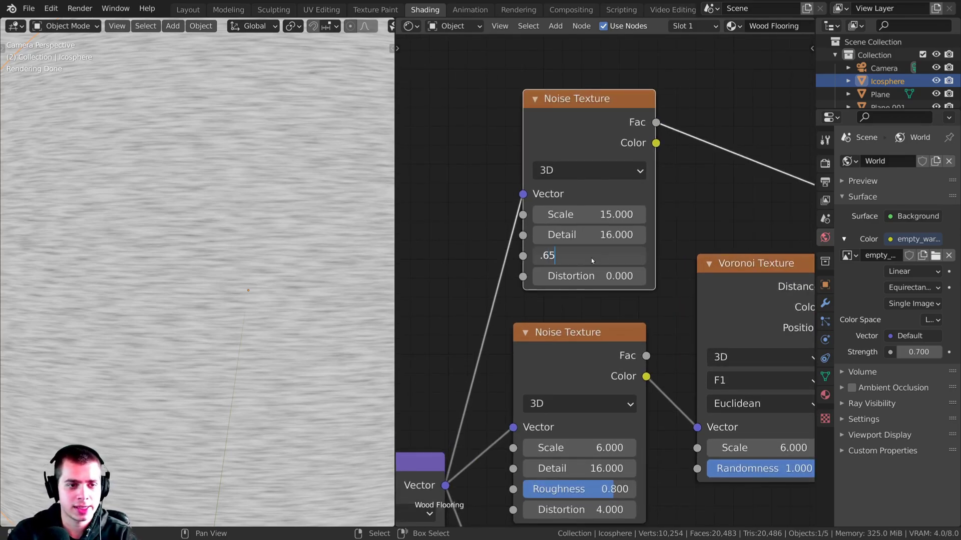
text(.65)
key(Return)
scroll(500, 226, down, 3)
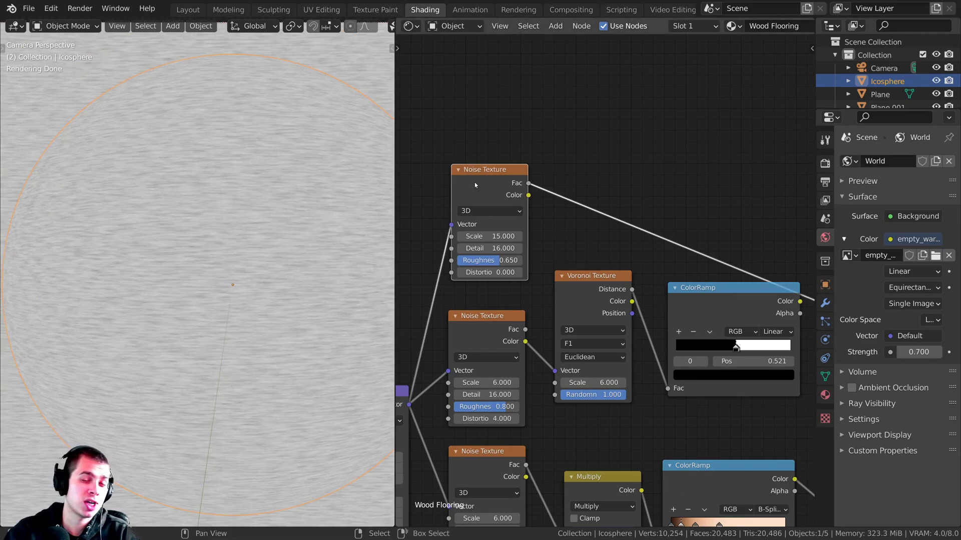
Add a ColorRamp on the link after the uppermost Noise Texture's Fac output.
middle_drag(475, 185, 465, 190)
drag(673, 296, 672, 308)
key(shift+a)
click(642, 173)
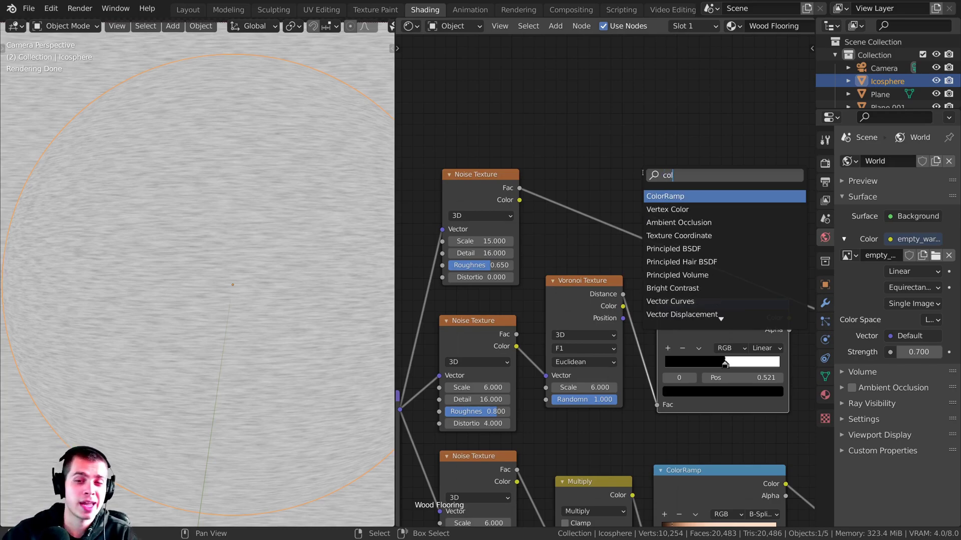
click(660, 196)
click(594, 170)
Sharpen the uppermost ColorRamp into a hard white-to-black transition, with the black stop at 0.570 and the white stop right beside it.
middle_drag(606, 161, 571, 185)
scroll(571, 184, up, 8)
drag(498, 210, 596, 200)
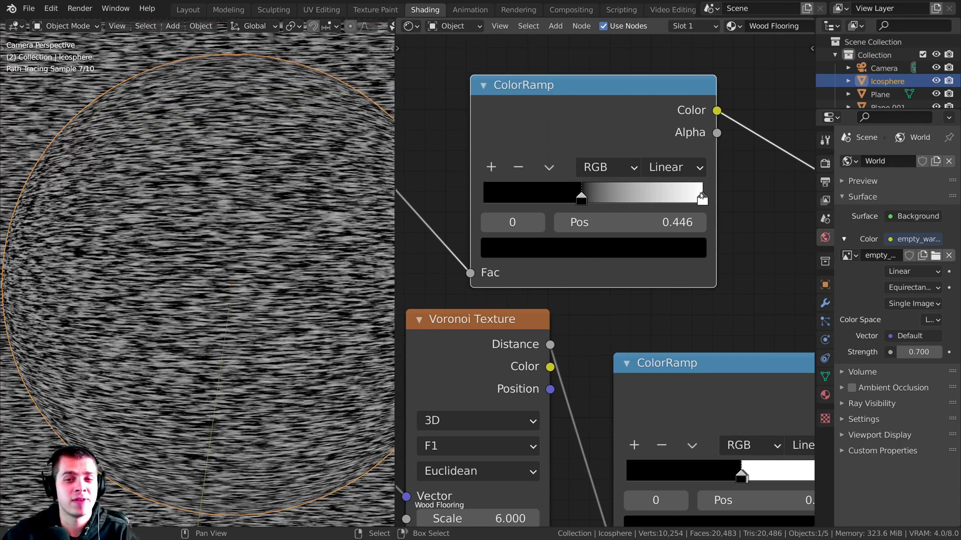
drag(701, 191, 581, 198)
click(574, 198)
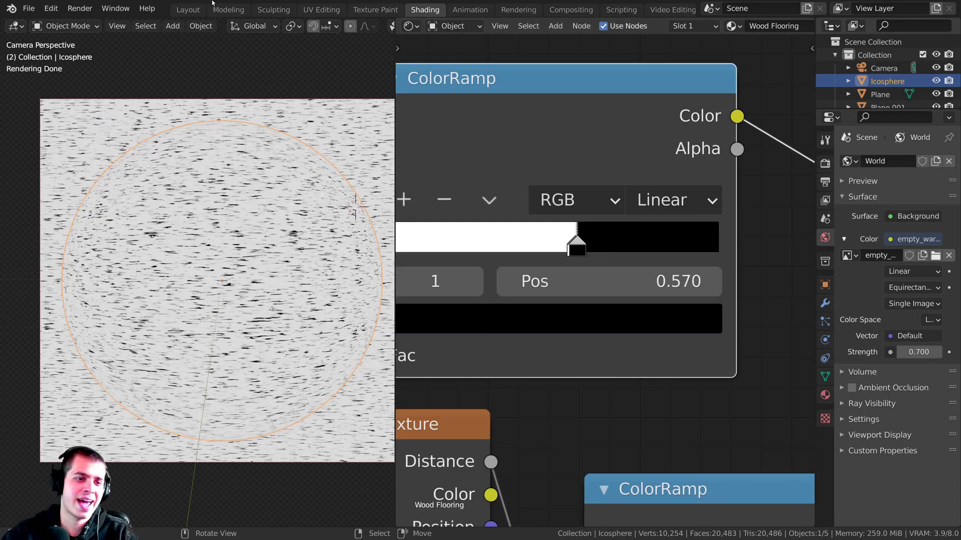
scroll(210, 304, up, 5)
scroll(228, 307, up, 4)
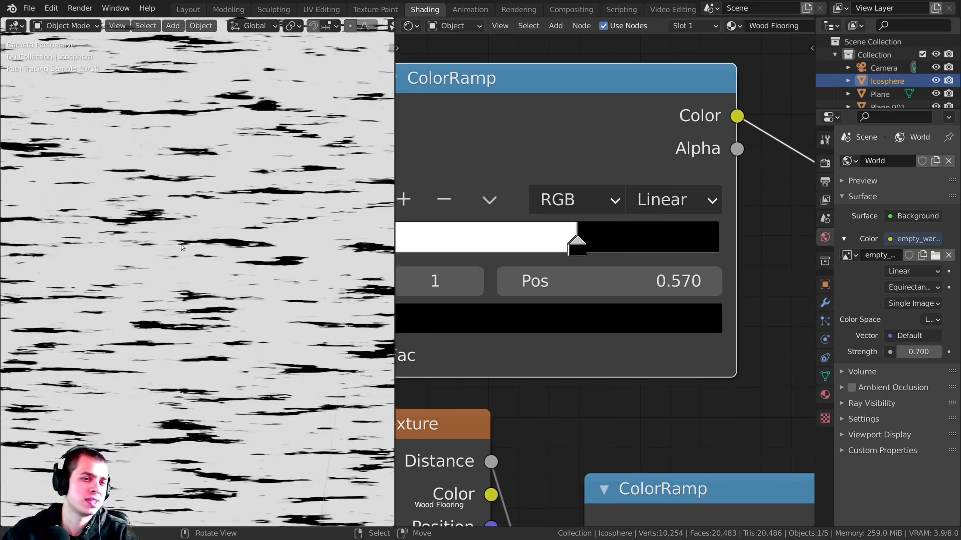
scroll(212, 260, down, 2)
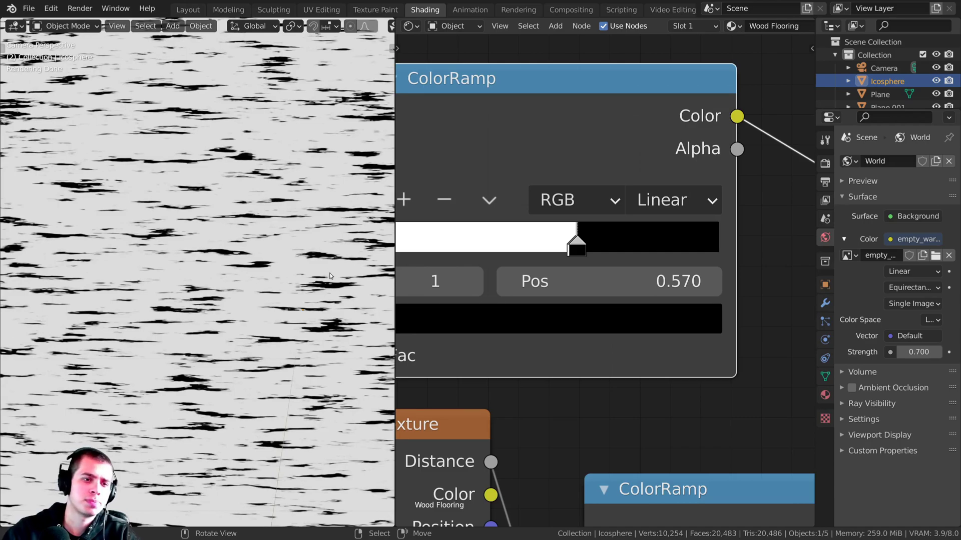
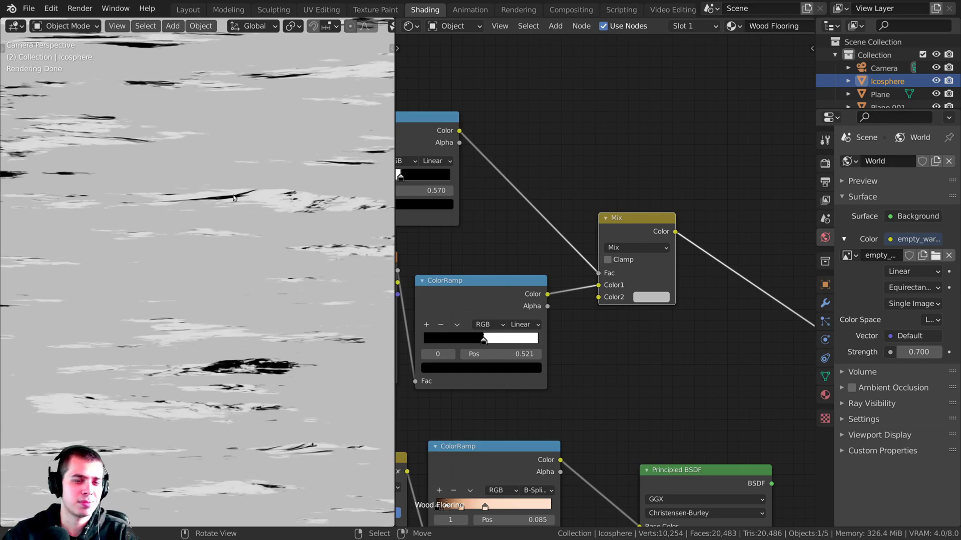
Set the Color2 of the Mix node combining the two upper ColorRamps to pure white.
scroll(626, 308, up, 2)
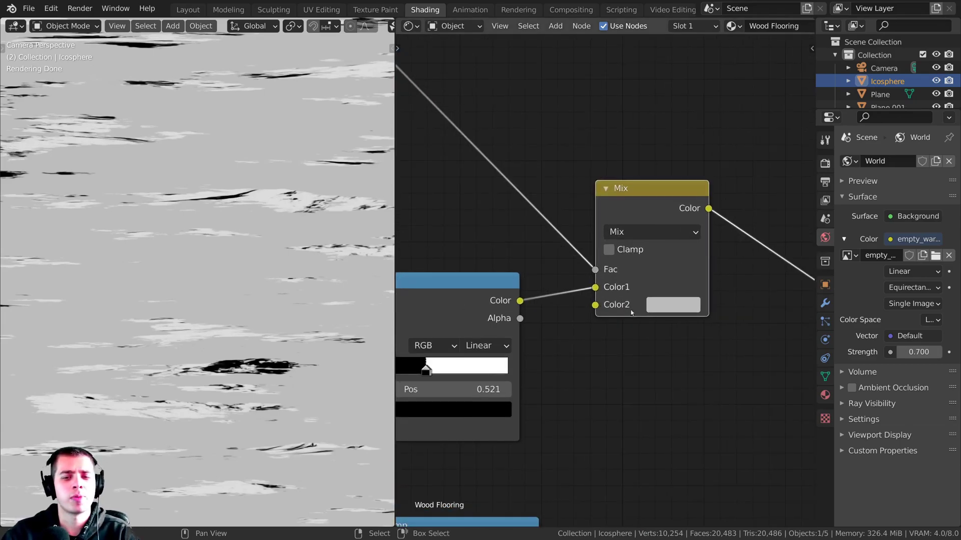
click(660, 304)
drag(786, 104, 786, 70)
scroll(511, 252, down, 6)
scroll(320, 158, down, 3)
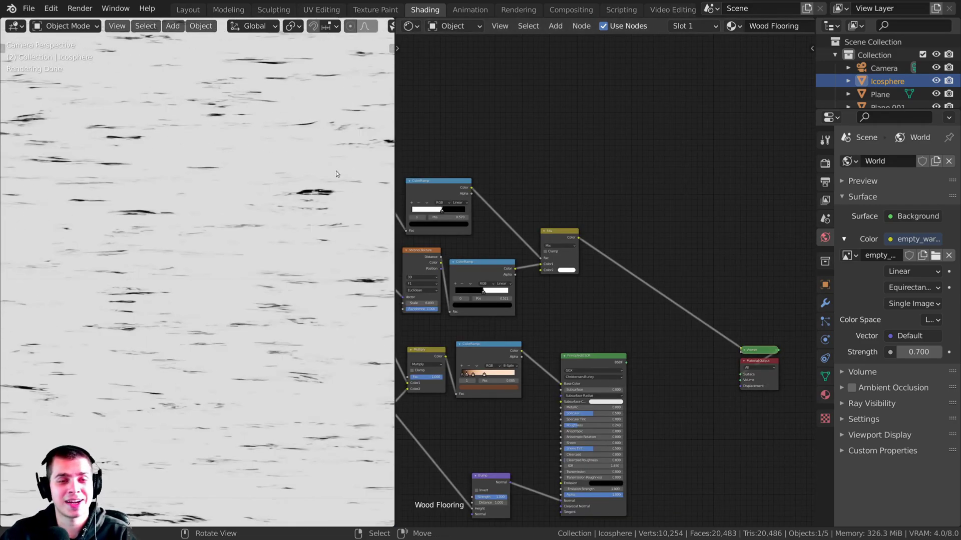
Move the Principled BSDF aside and insert a MixRGB node between the wood ColorRamp's Color output and Base Color.
scroll(414, 265, up, 2)
scroll(414, 265, down, 3)
middle_drag(561, 383, 627, 266)
drag(628, 273, 737, 259)
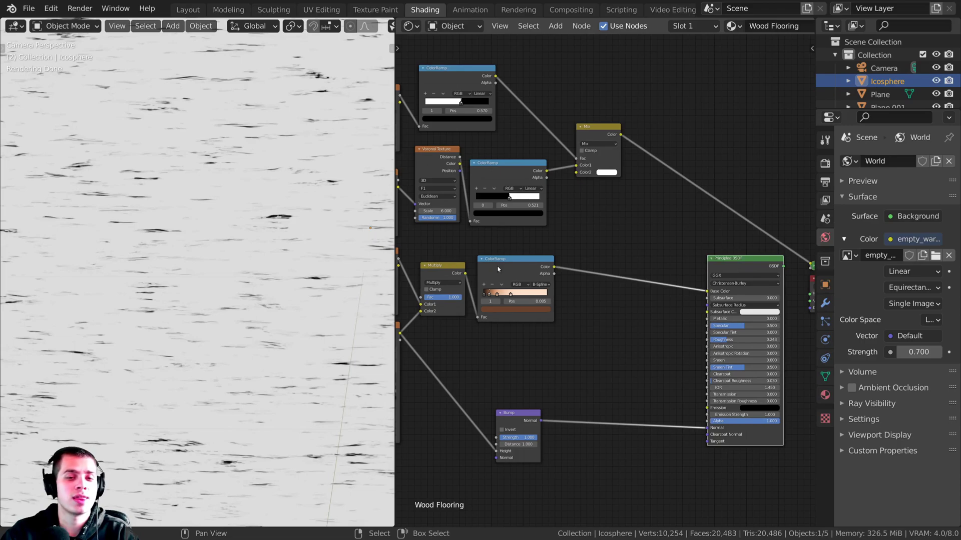
drag(497, 269, 505, 268)
scroll(618, 252, up, 3)
key(shift+a)
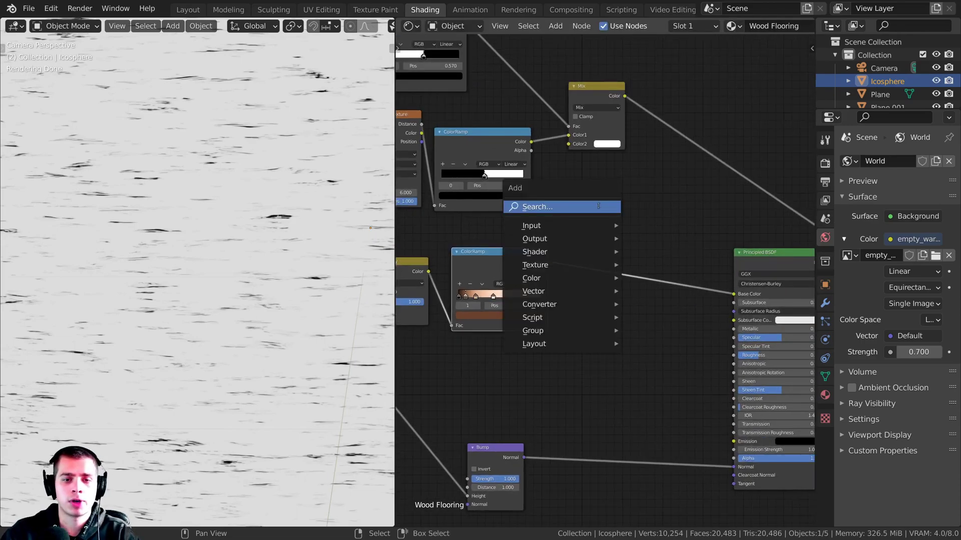
text(mi)
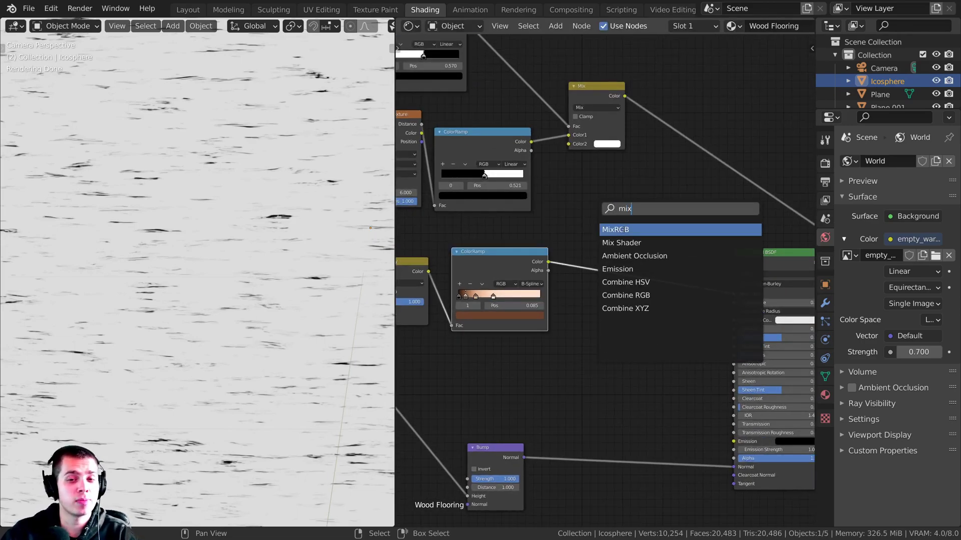
text(x)
click(620, 229)
click(620, 246)
scroll(570, 129, up, 1)
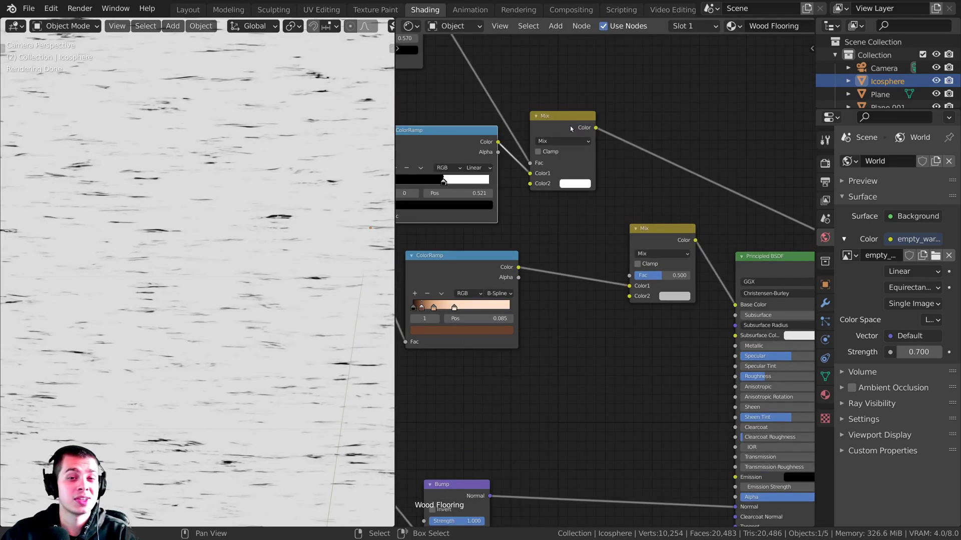
Connect the upper Mix node's Color to the new Mix node's Fac and preview the new Mix node.
drag(570, 129, 598, 144)
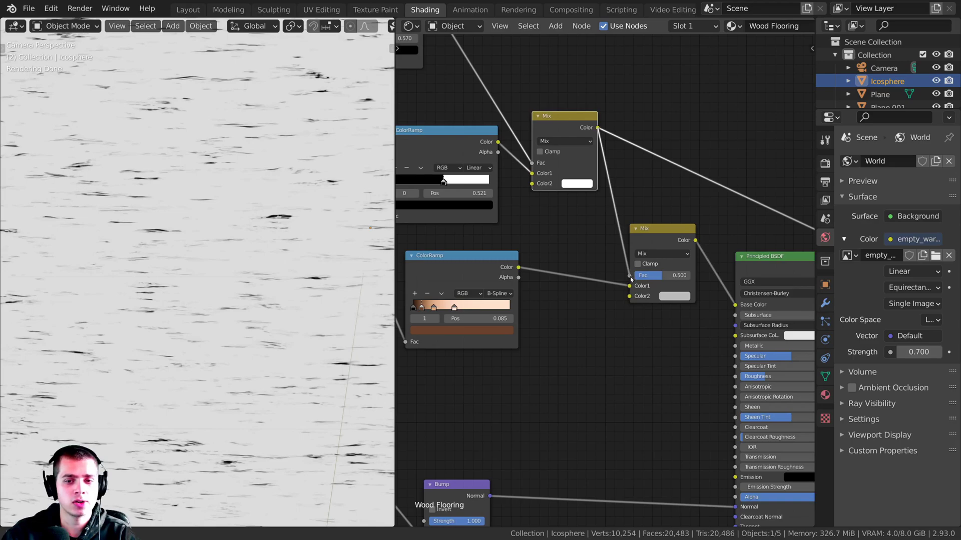
drag(630, 279, 630, 277)
scroll(576, 278, down, 1)
middle_drag(575, 278, 595, 276)
drag(514, 271, 516, 276)
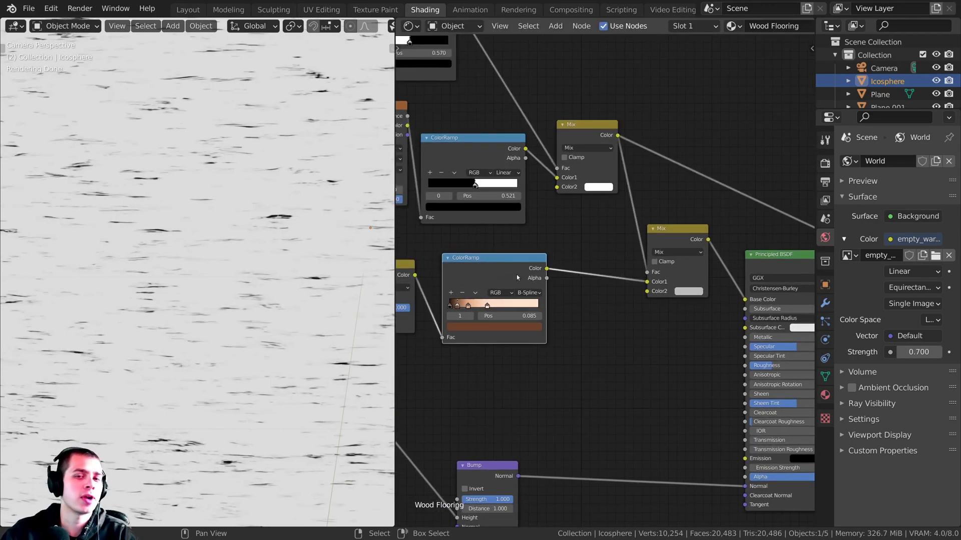
ctrl+middle_drag(646, 282, 642, 209)
ctrl+shift+click(679, 223)
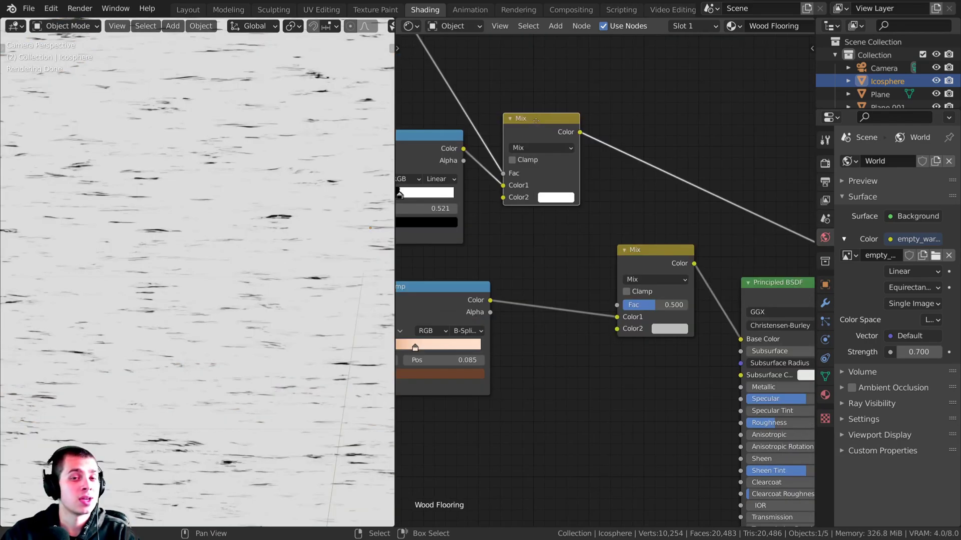
Link the upper Mix node's Color to the lower Mix node's Fac and move the wood ColorRamp's link from Color1 to Color2.
middle_drag(528, 123, 545, 109)
drag(546, 109, 646, 120)
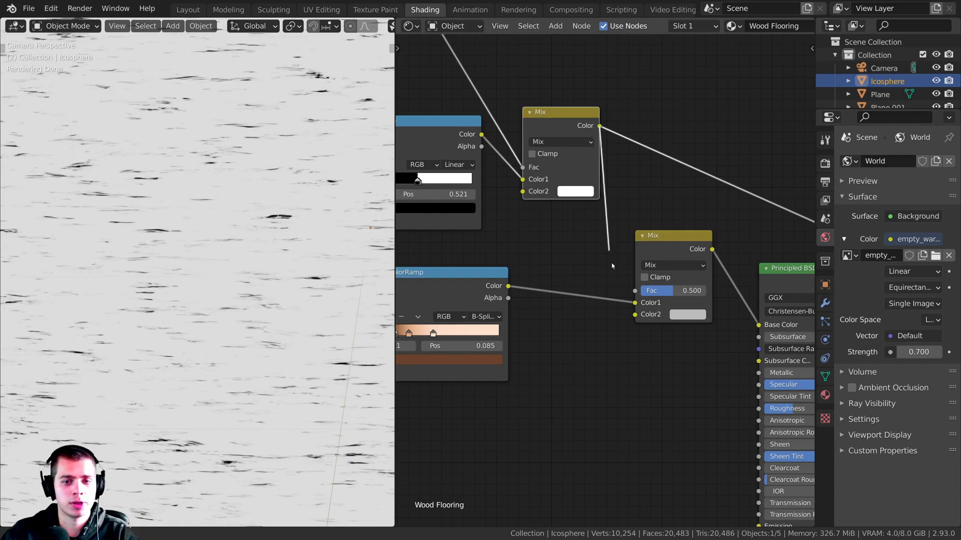
drag(629, 296, 633, 291)
drag(674, 244, 685, 244)
middle_drag(502, 279, 507, 271)
drag(503, 271, 528, 275)
scroll(651, 325, up, 2)
mouse_move(643, 270)
mouse_down()
mouse_move(628, 284)
mouse_move(643, 287)
mouse_up()
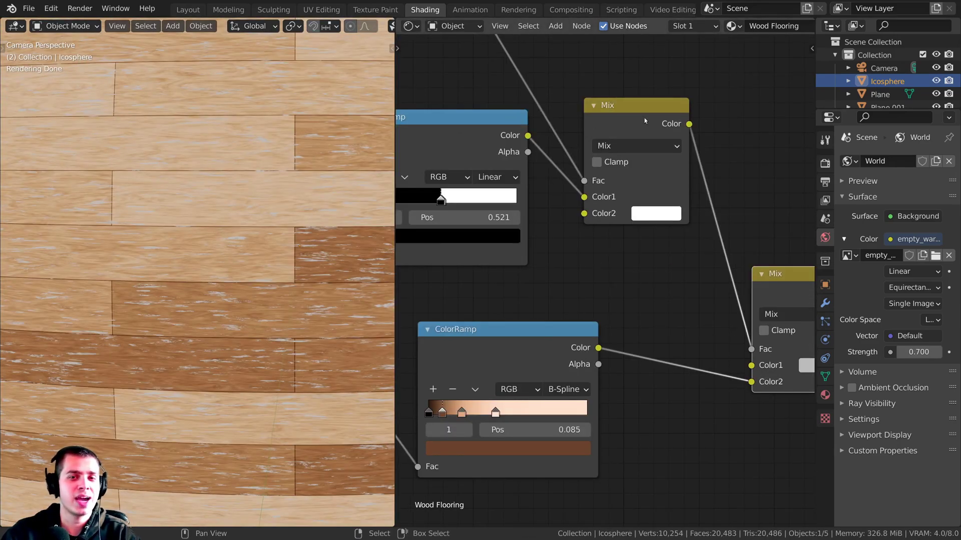
Set the lower Mix node's Color1 to dark brown, hex 3F2917.
drag(643, 116, 620, 118)
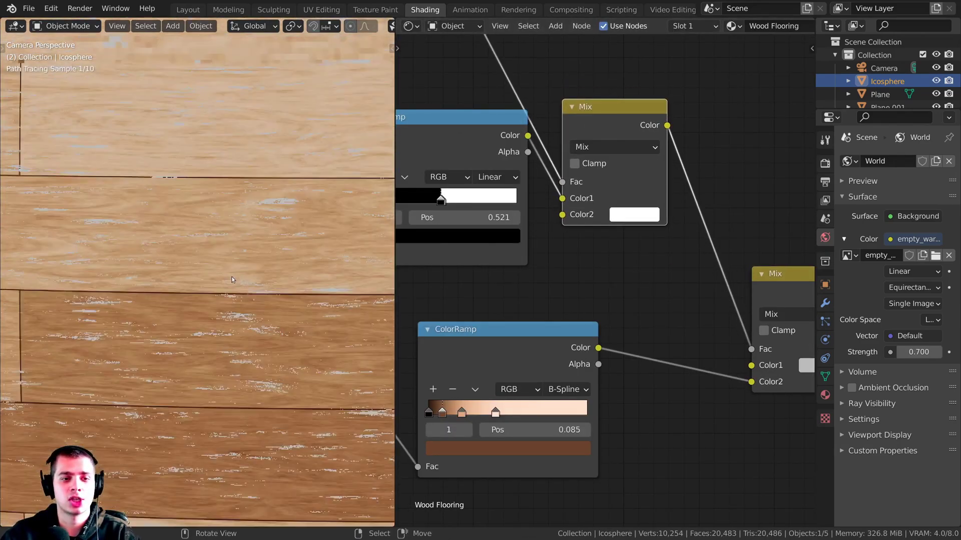
scroll(224, 328, up, 4)
middle_drag(714, 309, 524, 243)
scroll(525, 243, up, 2)
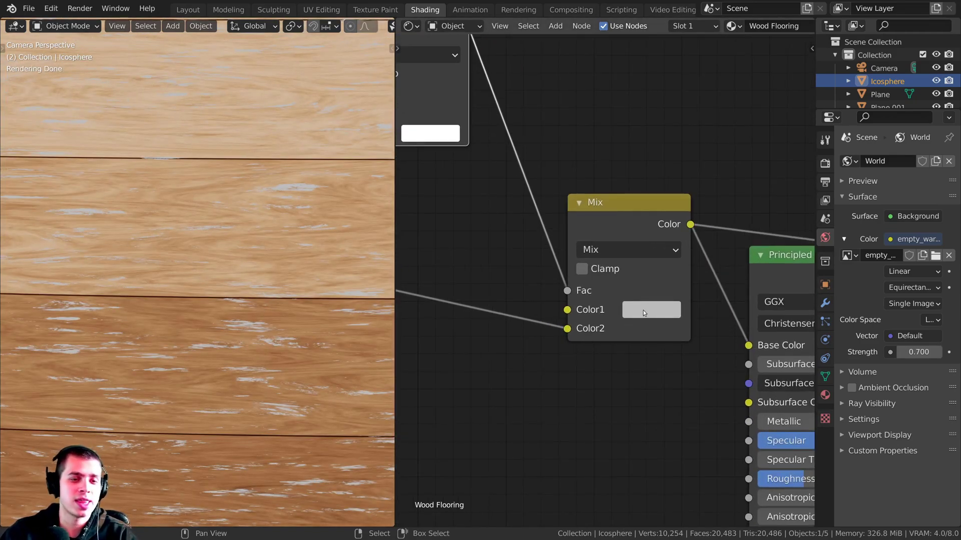
click(645, 310)
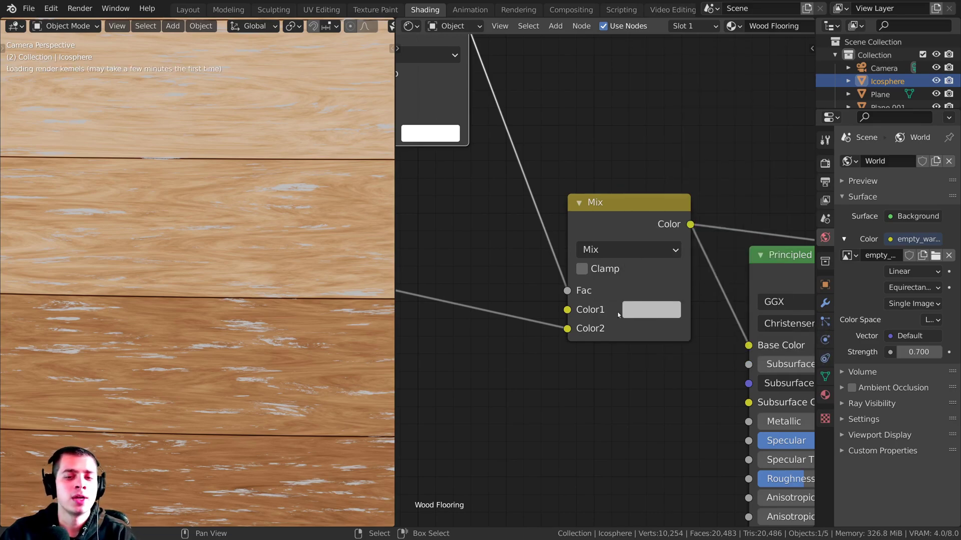
scroll(635, 311, down, 2)
middle_drag(634, 311, 622, 344)
click(622, 343)
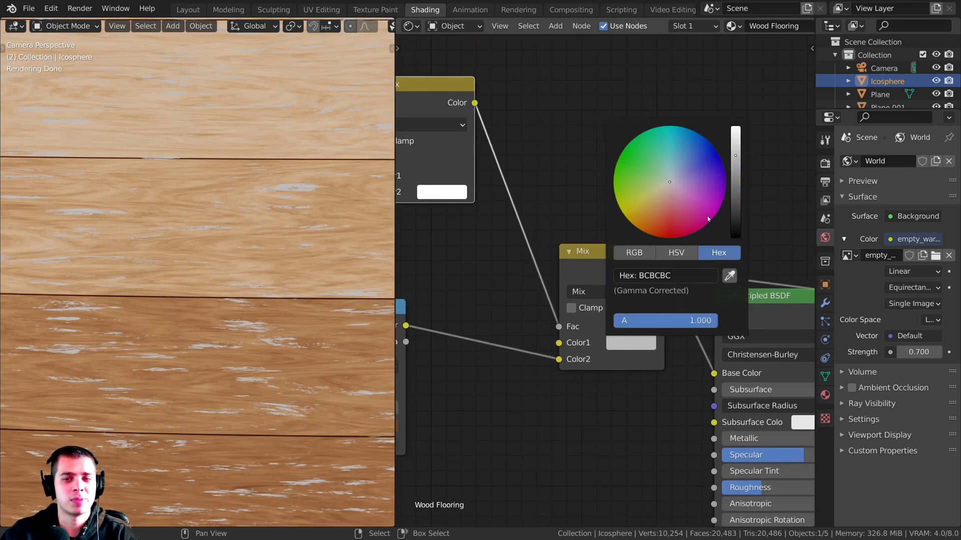
click(738, 213)
drag(663, 208, 656, 210)
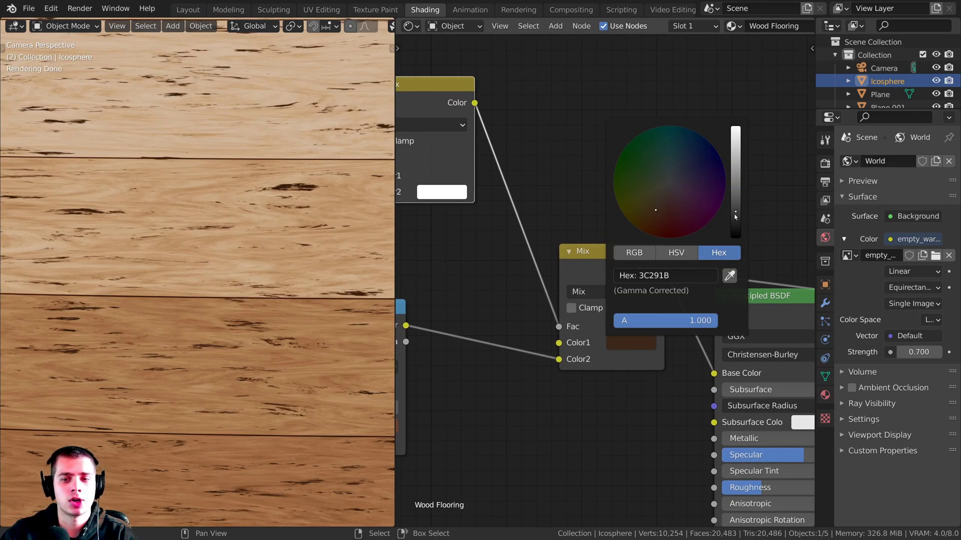
key(ctrl+v)
click(631, 343)
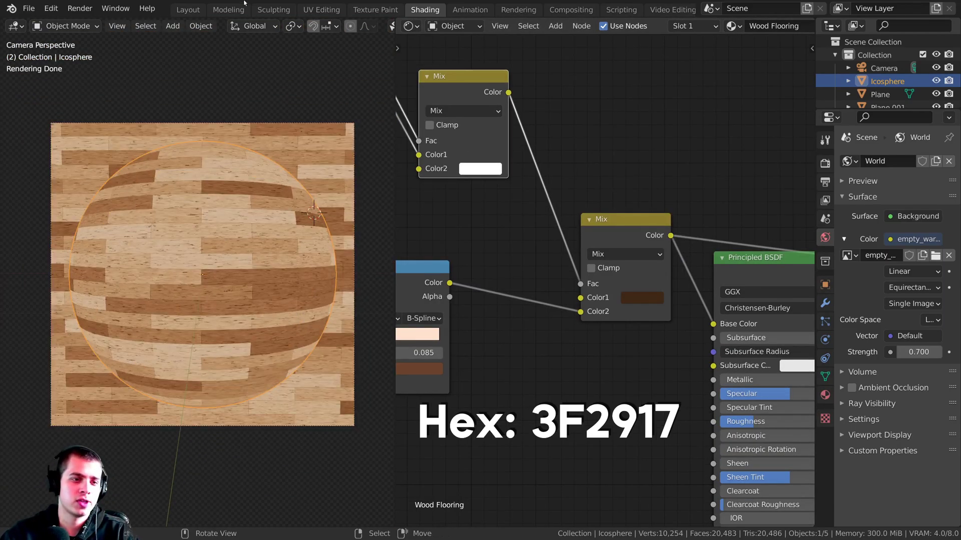
Set the Scale to 4 on the Noise Texture feeding the Voronoi and to 10 on the uppermost Noise Texture.
scroll(177, 191, up, 10)
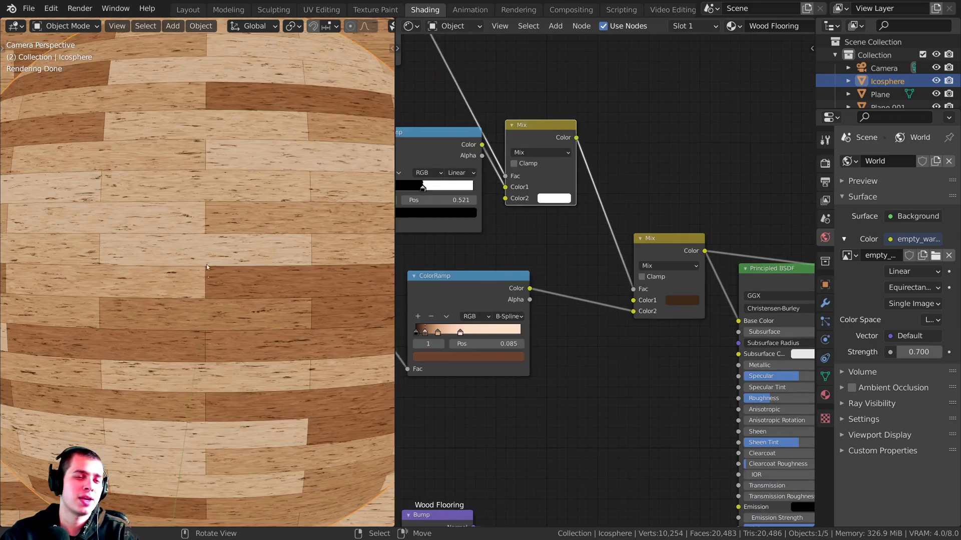
scroll(576, 273, up, 5)
scroll(576, 272, up, 4)
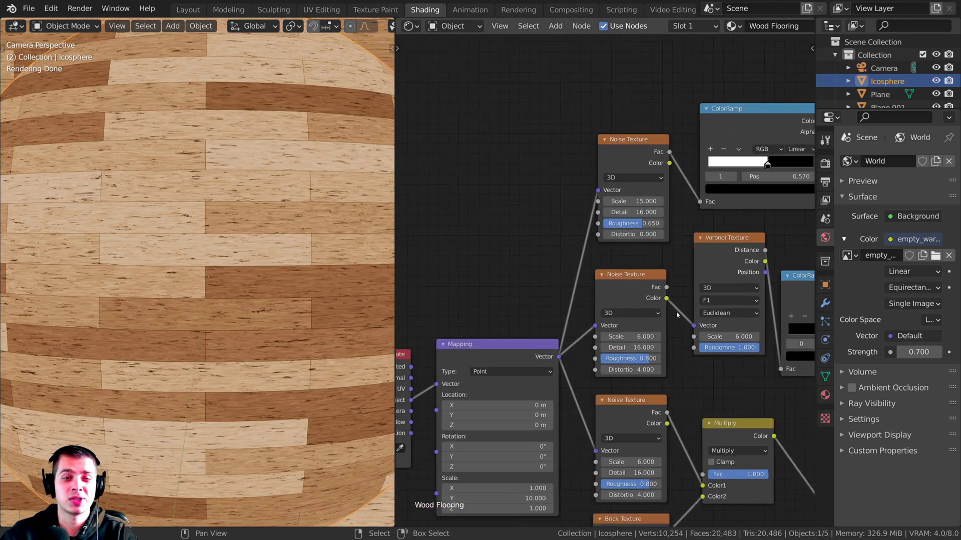
click(603, 198)
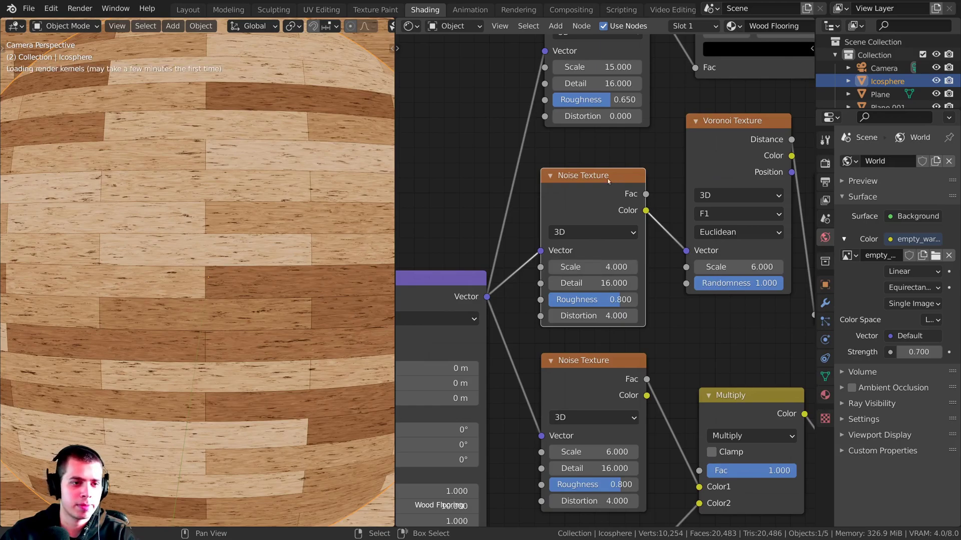
middle_drag(594, 150, 591, 240)
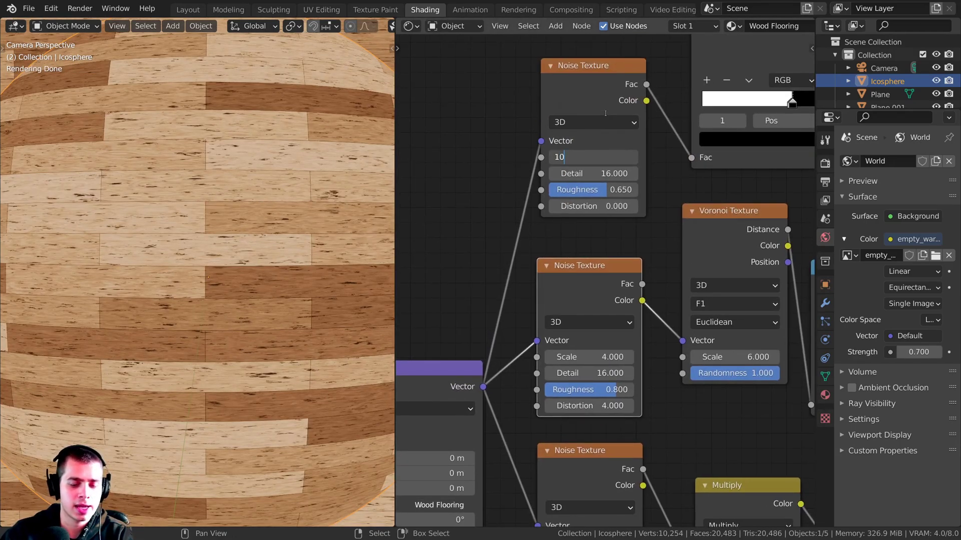
key(Return)
Fine-tune the uppermost ColorRamp's hard transition, with the black stop at 0.573 and the white stop right beside it.
scroll(644, 483, down, 5)
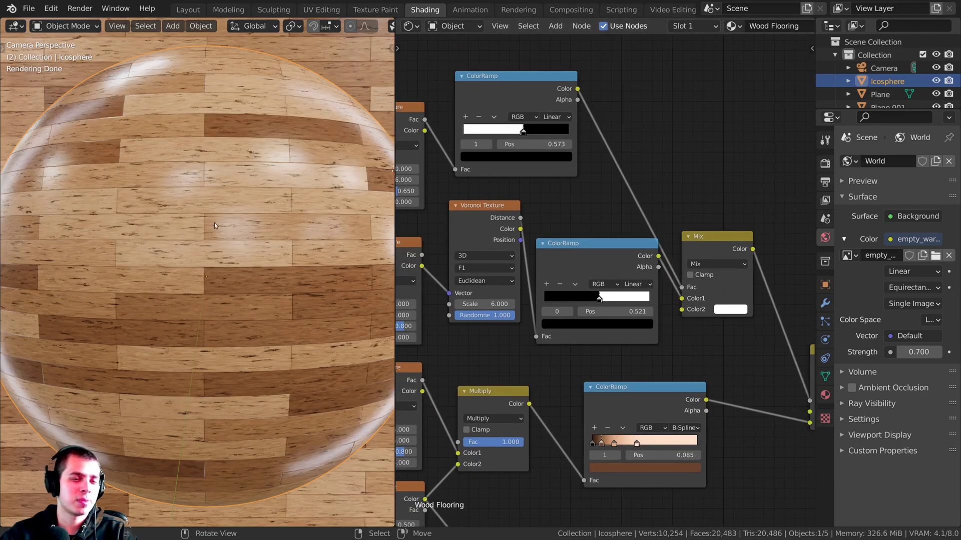
scroll(511, 202, down, 2)
middle_drag(512, 206, 567, 262)
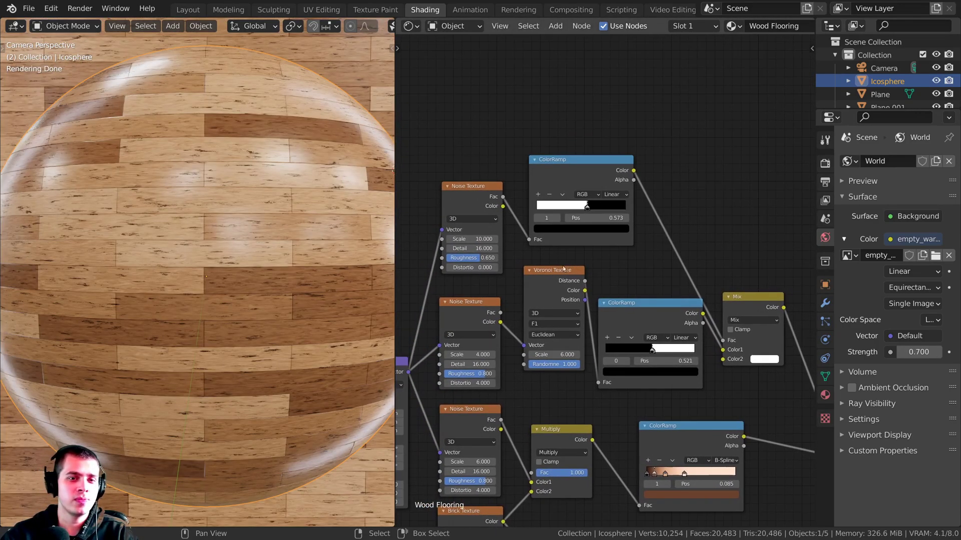
scroll(566, 262, down, 2)
drag(489, 214, 488, 209)
scroll(590, 219, up, 5)
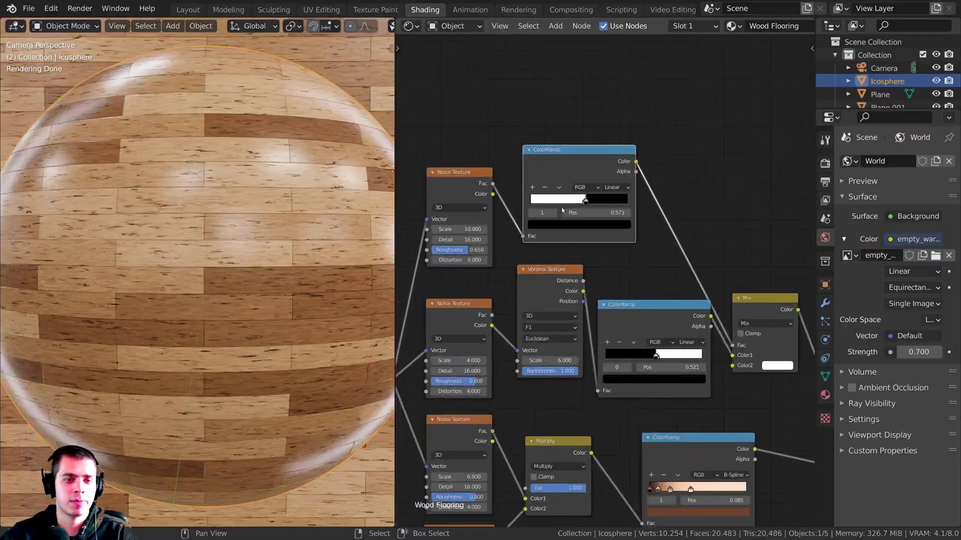
drag(569, 206, 605, 222)
click(572, 205)
click(574, 205)
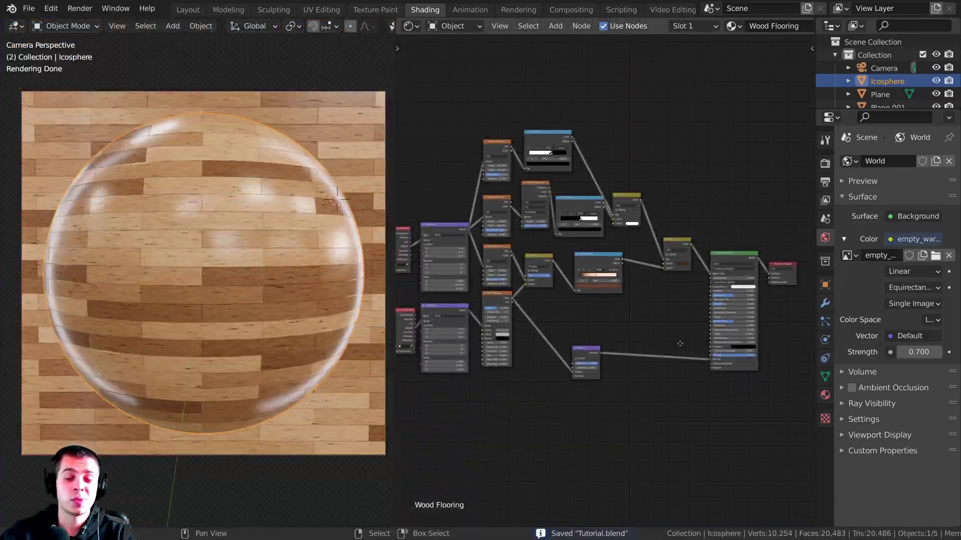
Connect the lower Mix node's Color output to the Principled BSDF's Roughness input.
scroll(680, 344, up, 4)
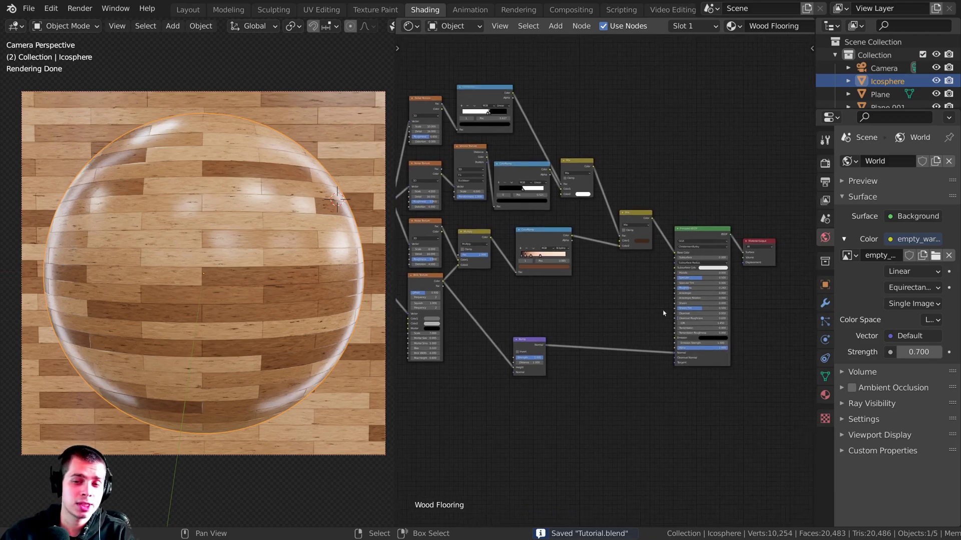
click(643, 199)
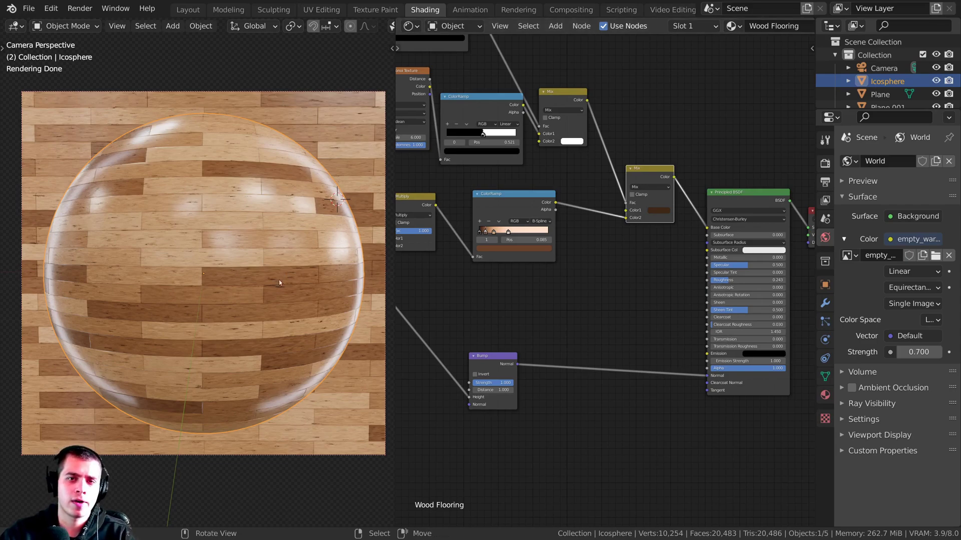
scroll(650, 162, up, 2)
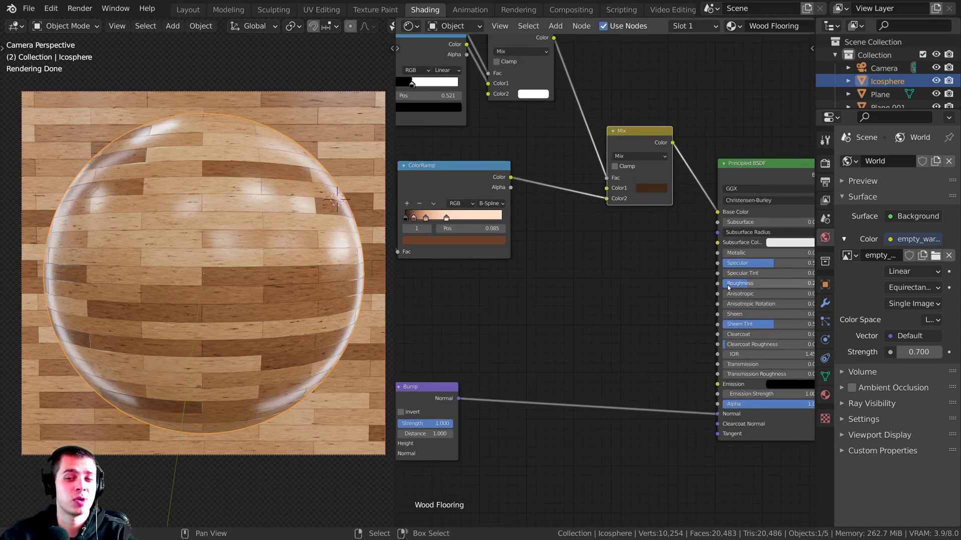
middle_drag(696, 275, 671, 238)
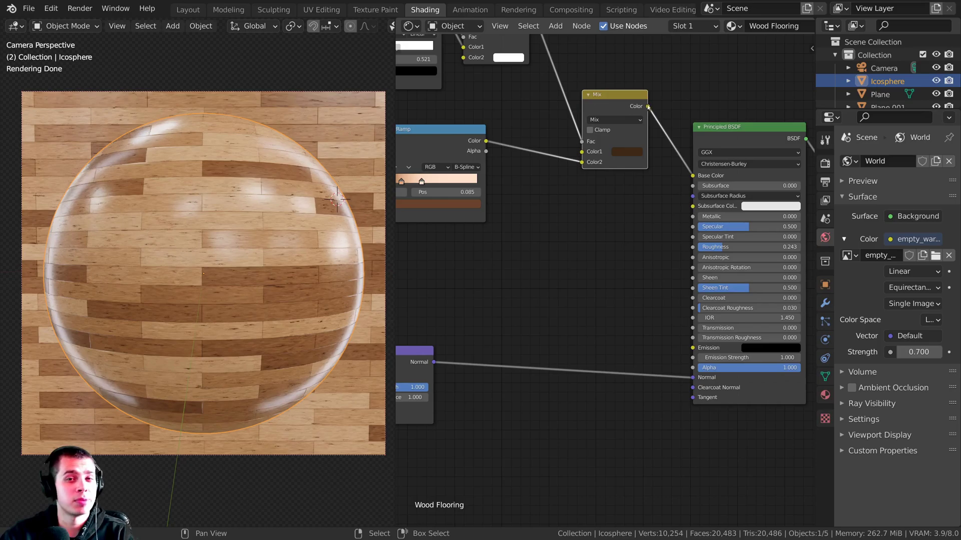
drag(647, 107, 694, 247)
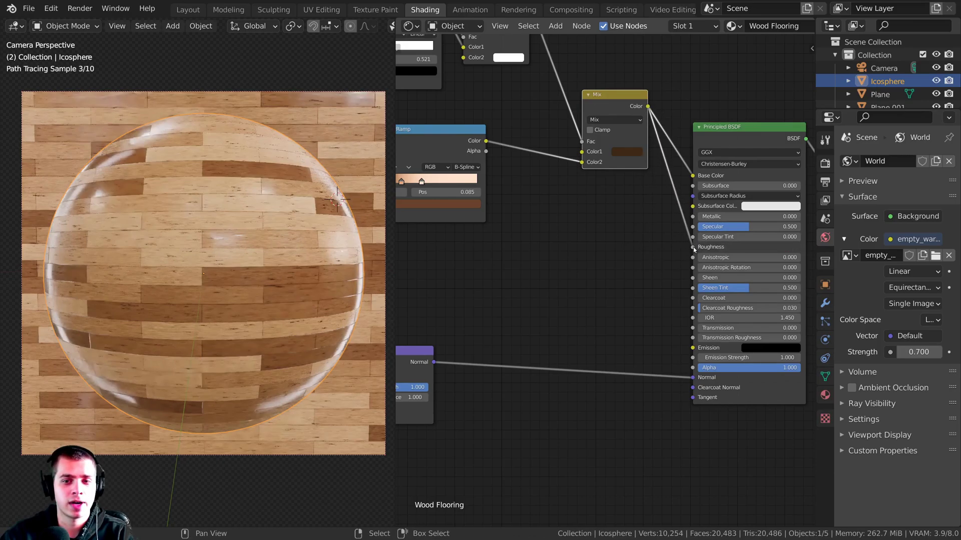
Add a ColorRamp node on the link between the lower Mix node's Color and the Principled BSDF's Roughness.
scroll(550, 300, up, 1)
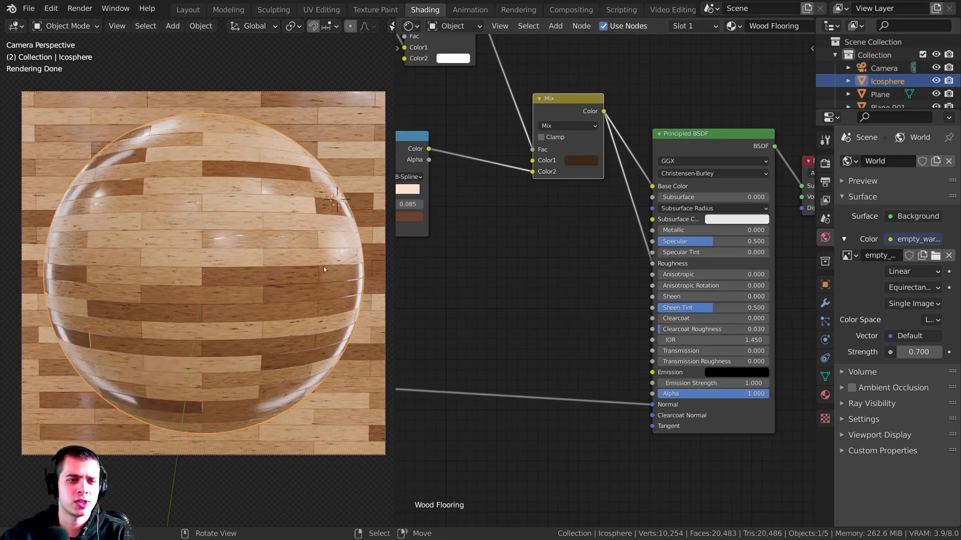
key(shift+a)
click(514, 244)
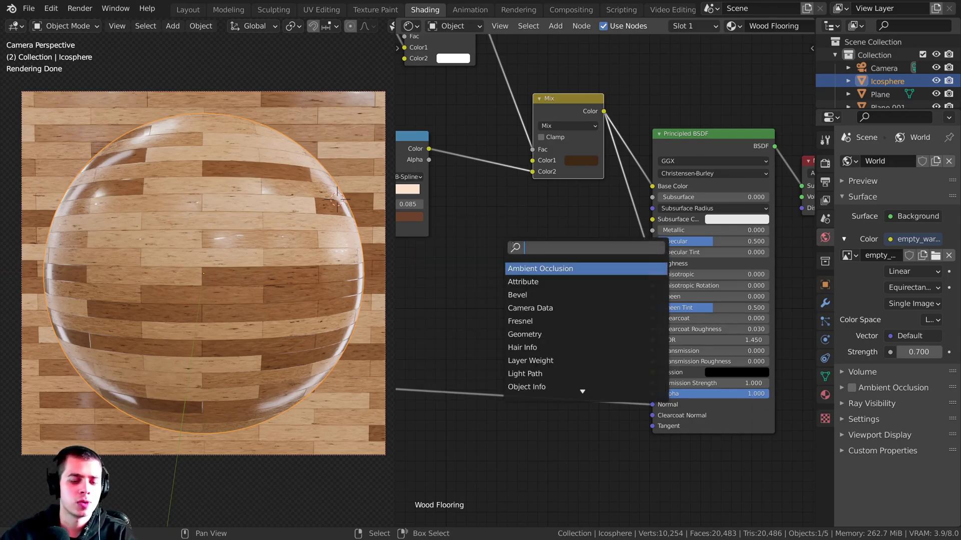
text(col)
key(Return)
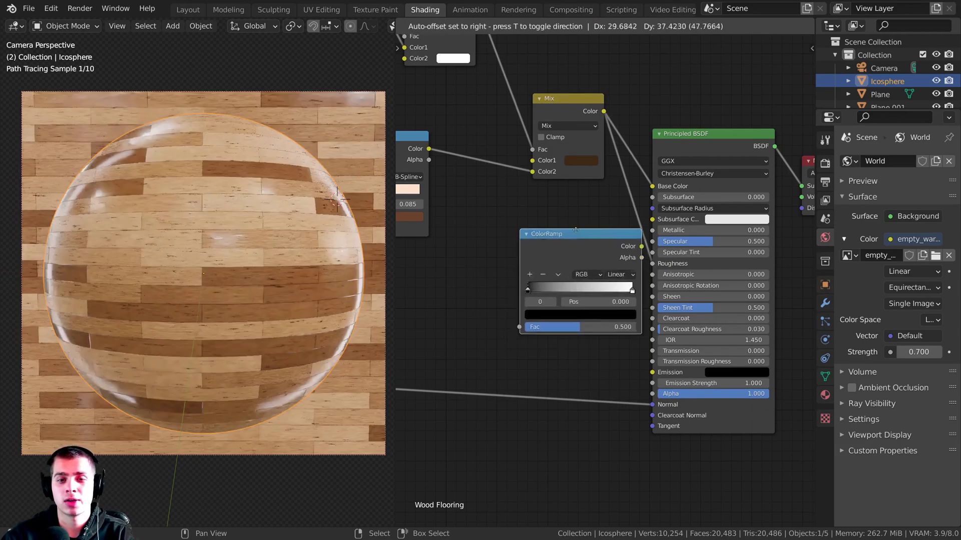
click(602, 226)
scroll(602, 226, up, 3)
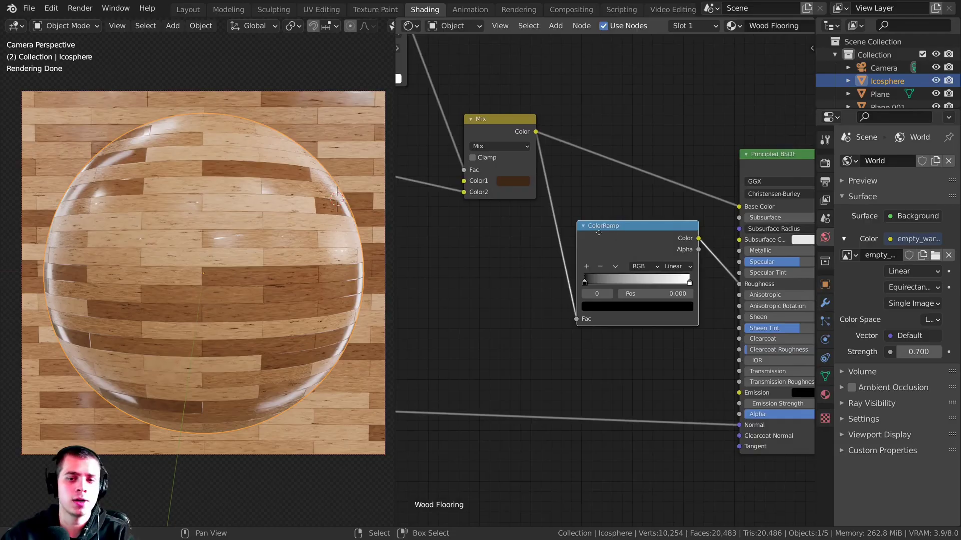
Lighten the roughness ColorRamp's black stop to a dark grey and check the reflections on the sphere.
click(569, 331)
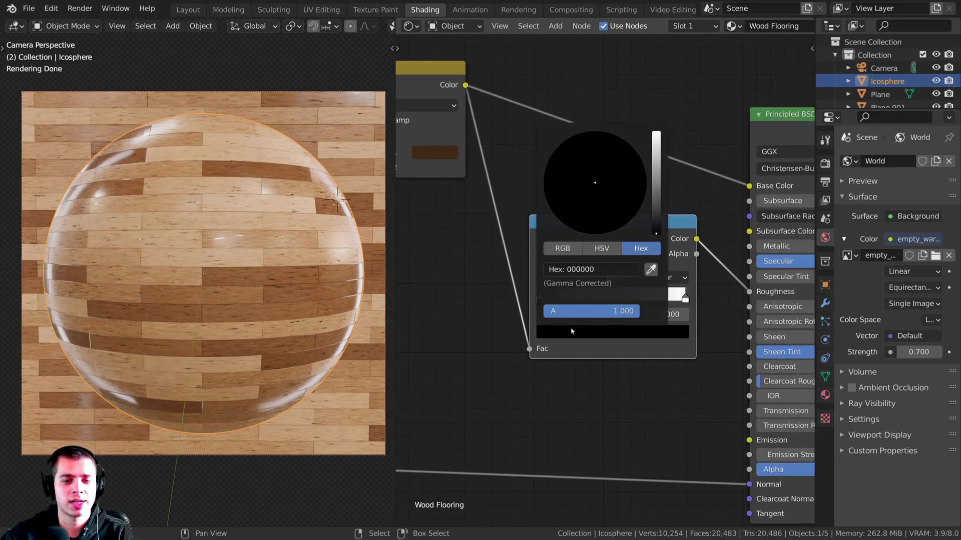
drag(655, 220, 655, 132)
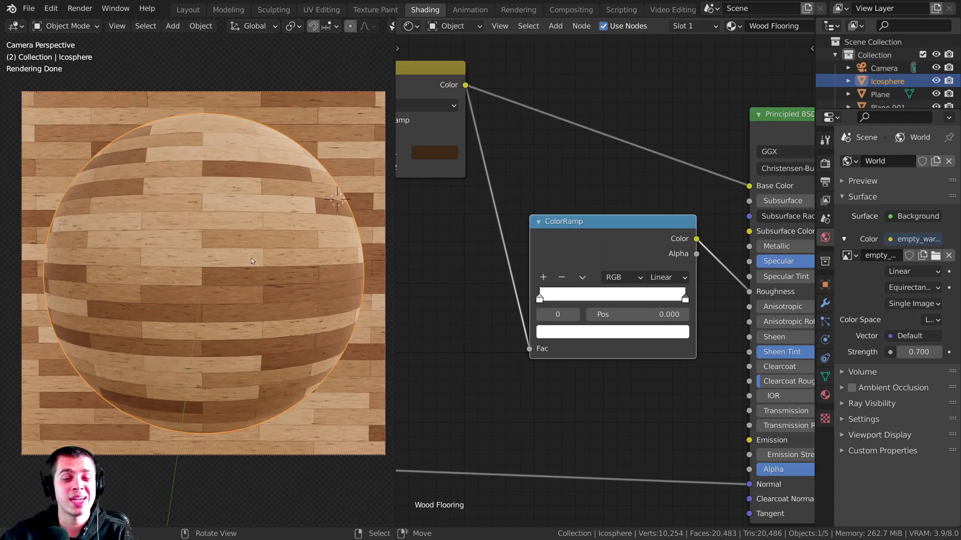
click(622, 331)
mouse_move(655, 178)
mouse_down()
mouse_move(655, 233)
mouse_move(655, 183)
mouse_move(656, 194)
mouse_up()
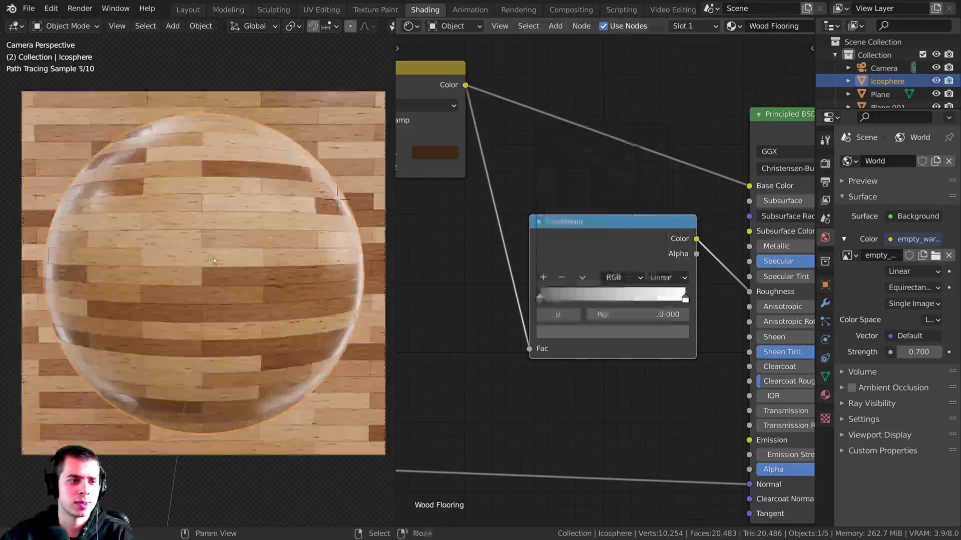
mouse_move(320, 210)
middle_down()
mouse_move(215, 259)
mouse_move(166, 250)
middle_up()
scroll(200, 255, up, 2)
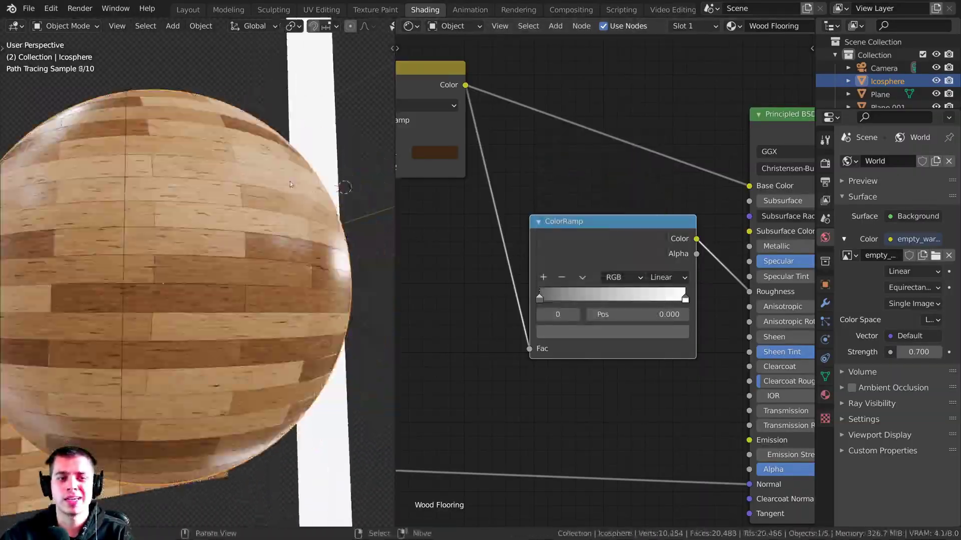
scroll(281, 240, up, 3)
middle_drag(280, 241, 262, 229)
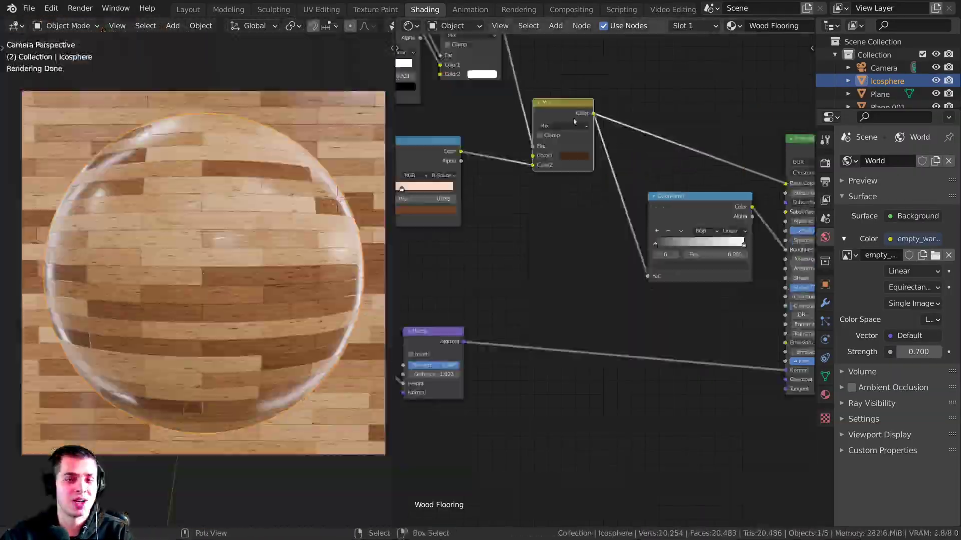
Duplicate the Bump node and insert the copy on the Normal link between the original Bump and the Principled BSDF.
drag(565, 106, 580, 106)
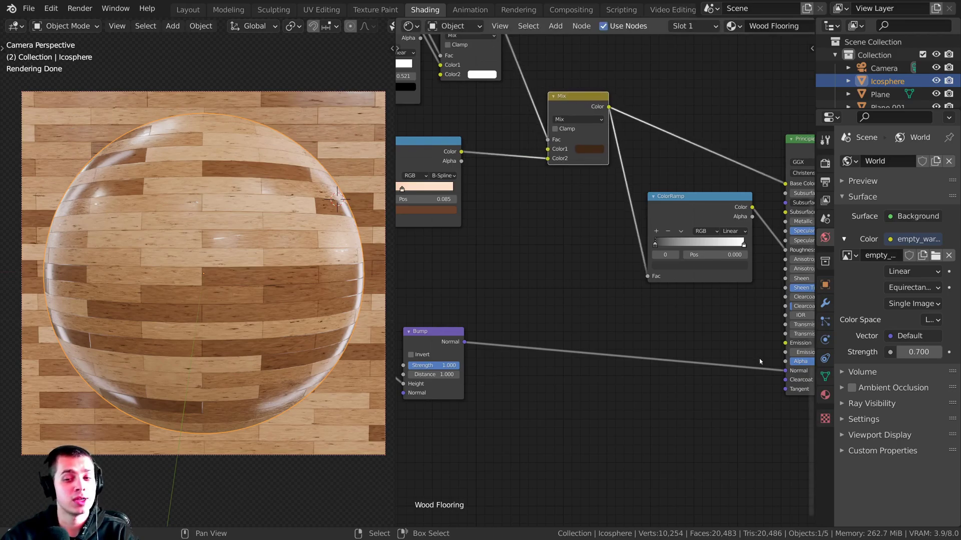
drag(430, 346, 437, 343)
key(shift+d)
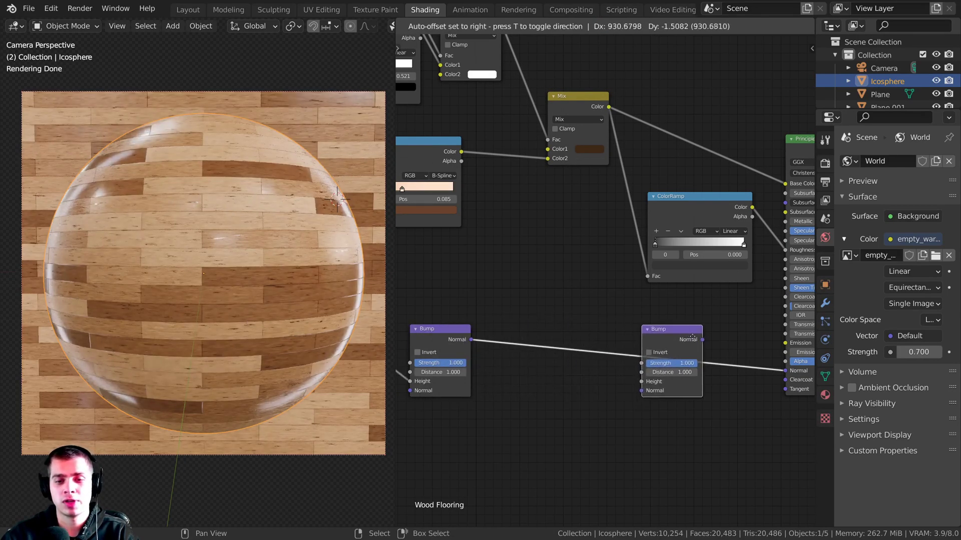
click(699, 339)
middle_drag(699, 339, 673, 335)
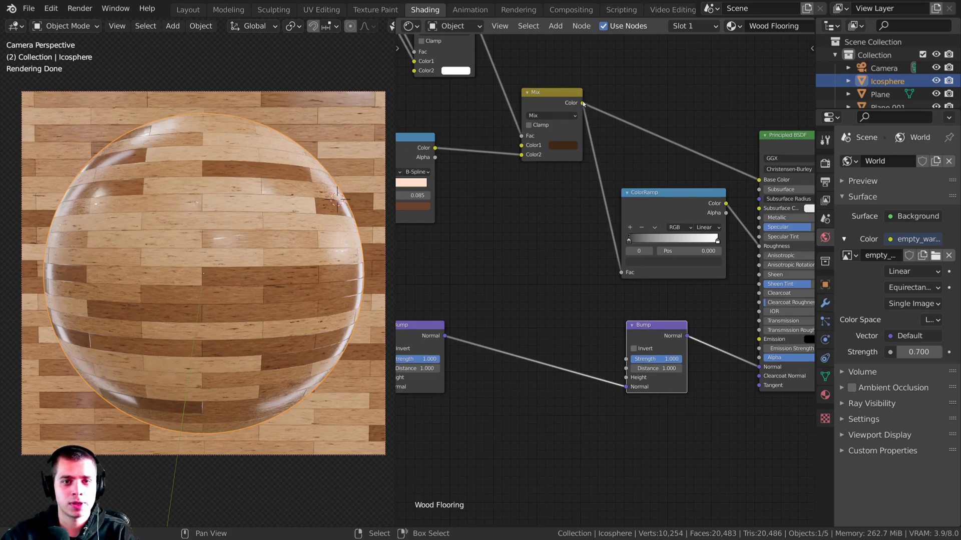
Connect the lower Mix node's Color output to the duplicated Bump's Height input and tidy the surrounding nodes.
drag(583, 104, 506, 103)
drag(624, 377, 626, 378)
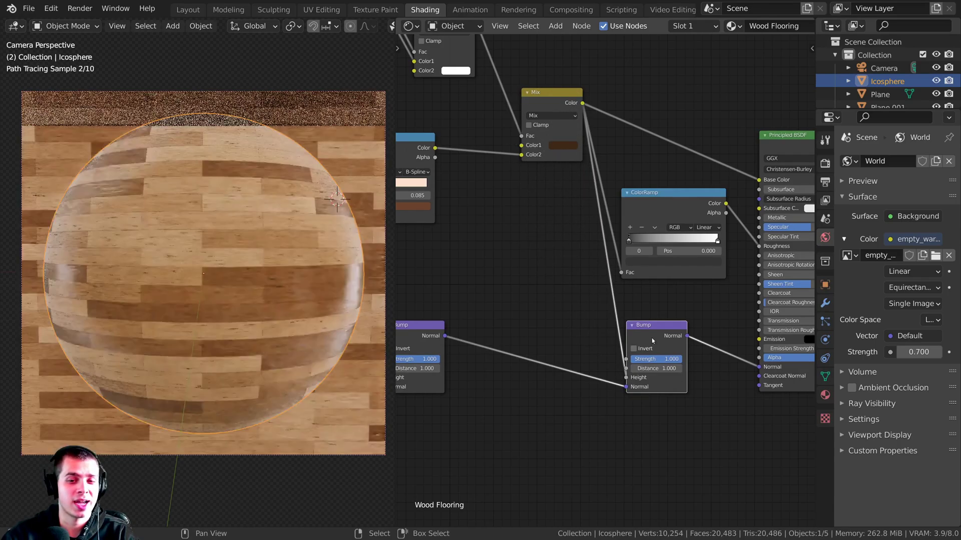
middle_drag(398, 348, 496, 256)
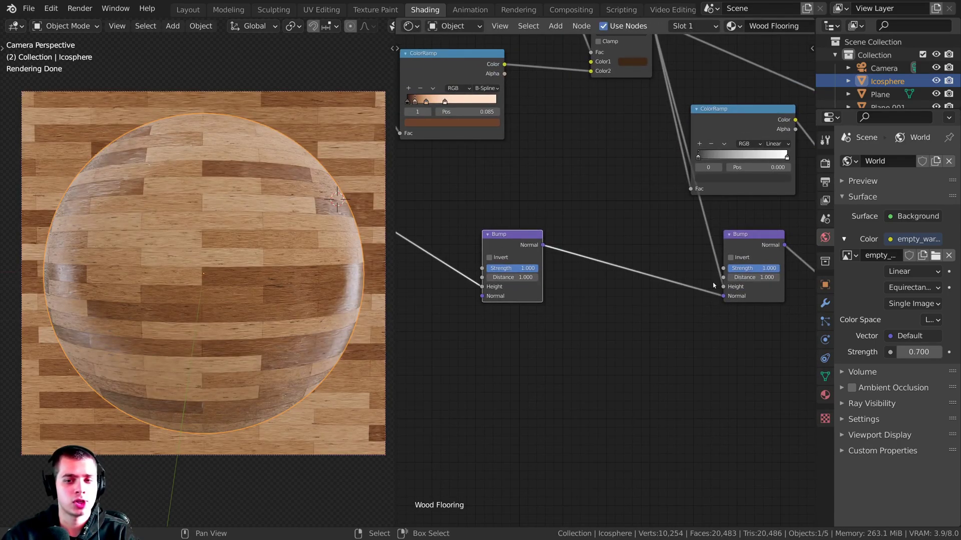
scroll(713, 283, up, 3)
middle_drag(769, 237, 706, 270)
drag(706, 270, 686, 275)
scroll(674, 249, down, 5)
drag(567, 81, 549, 89)
middle_drag(639, 332, 578, 349)
scroll(506, 320, up, 2)
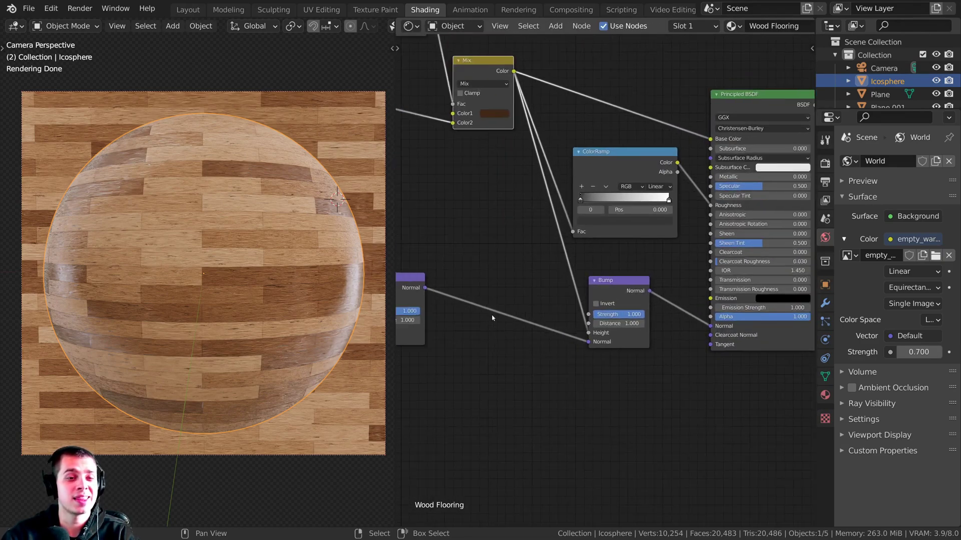
Preview the original Bump's output and the duplicated Bump's output on the sphere, examining the surface up close.
middle_drag(477, 327, 547, 319)
drag(476, 279, 486, 288)
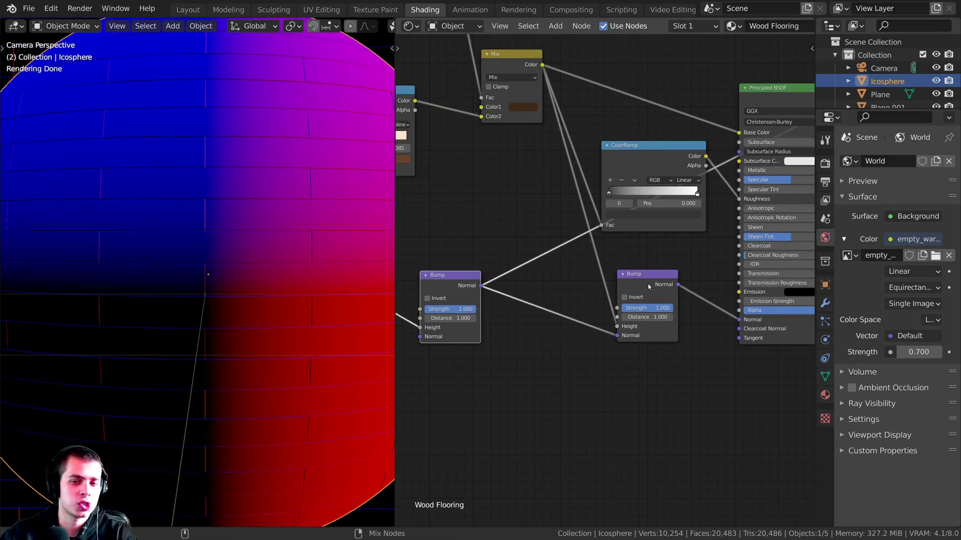
ctrl+shift+click(649, 286)
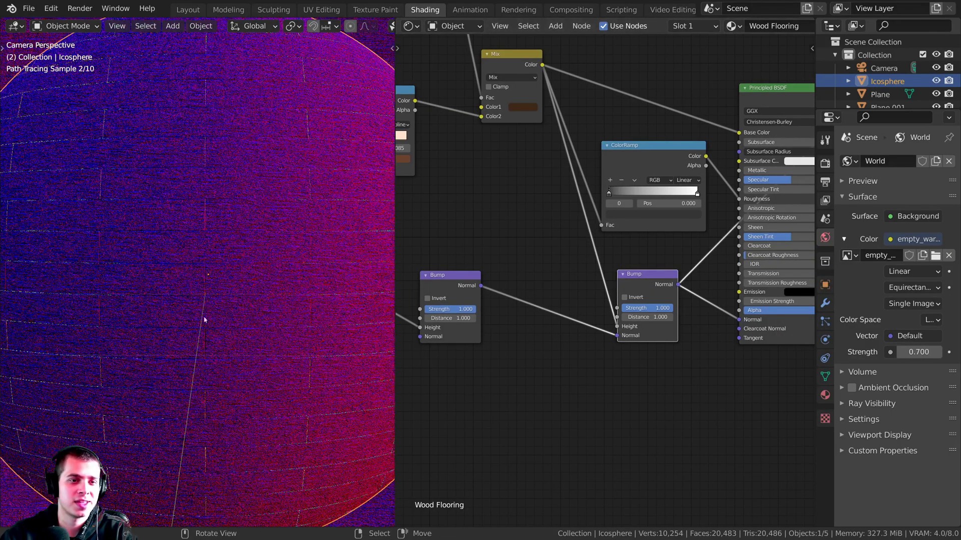
scroll(299, 324, down, 3)
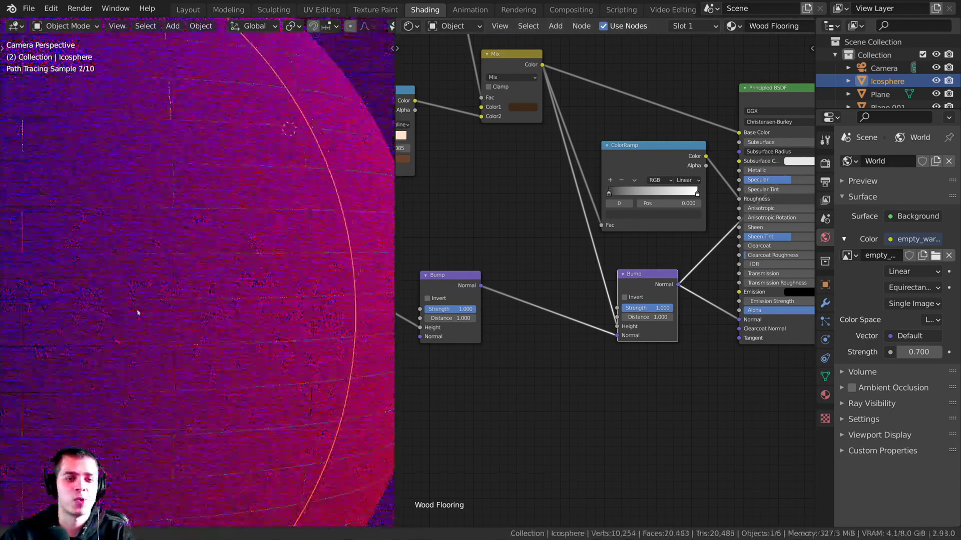
shift+middle_drag(299, 324, 390, 325)
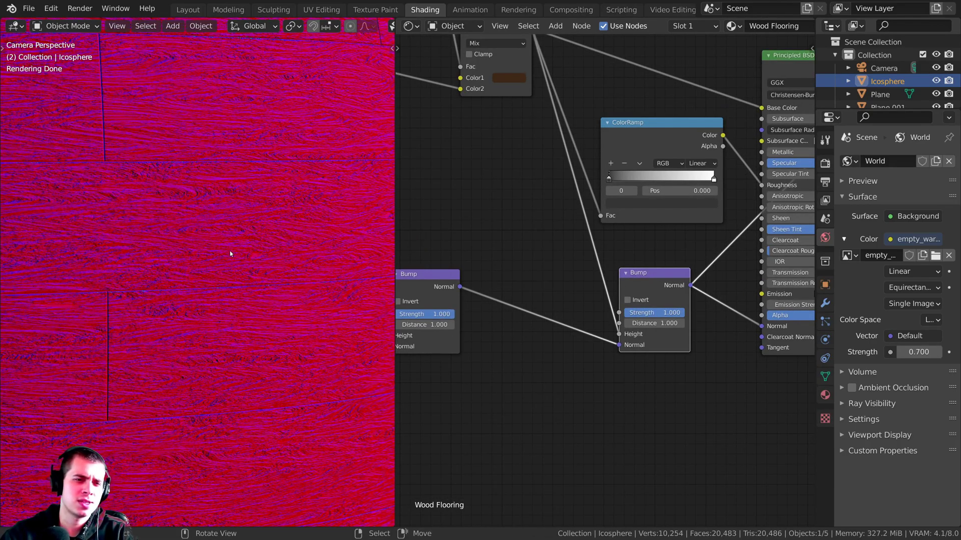
scroll(556, 297, down, 2)
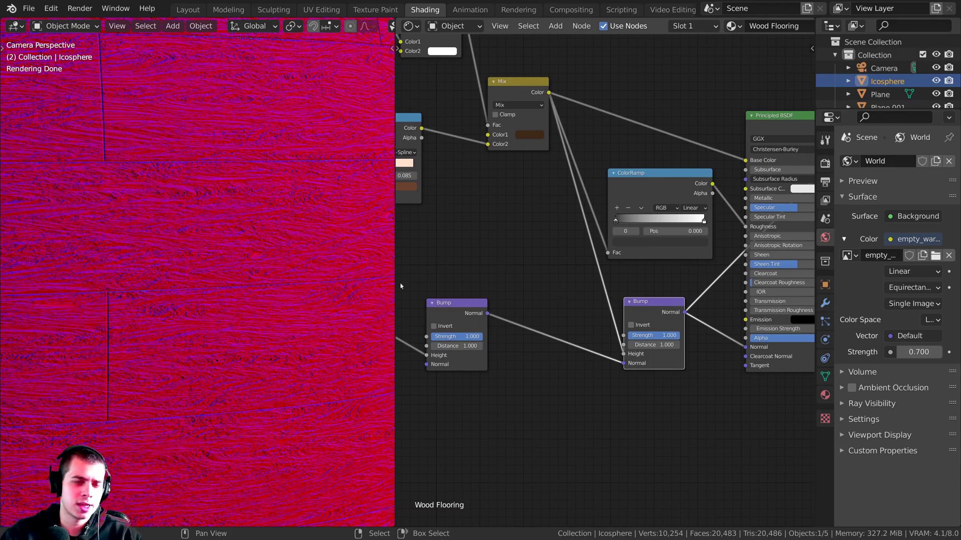
scroll(605, 281, up, 2)
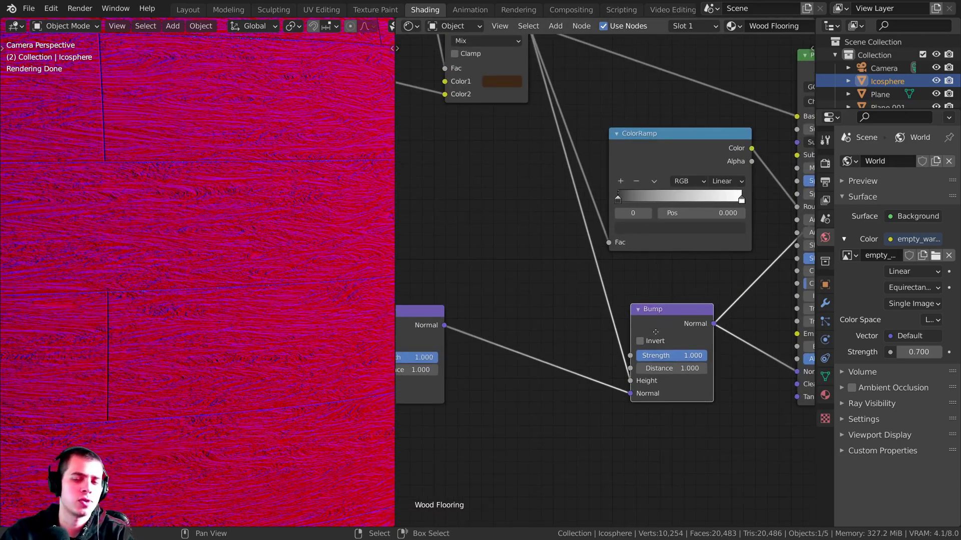
Insert a ColorRamp between the lower Mix node's Color and the second Bump's Height, and space the two ramps apart.
scroll(656, 332, down, 1)
key(shift+a)
text(col)
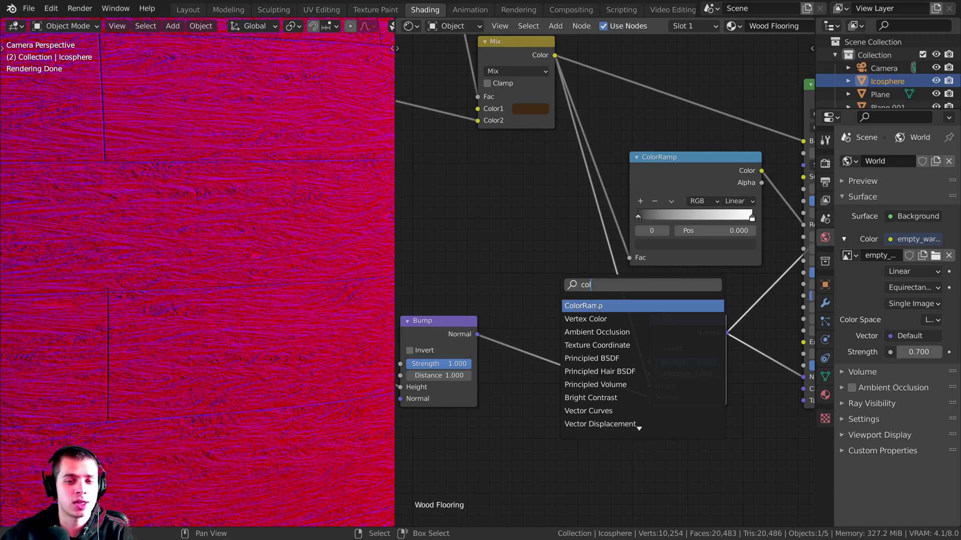
key(Return)
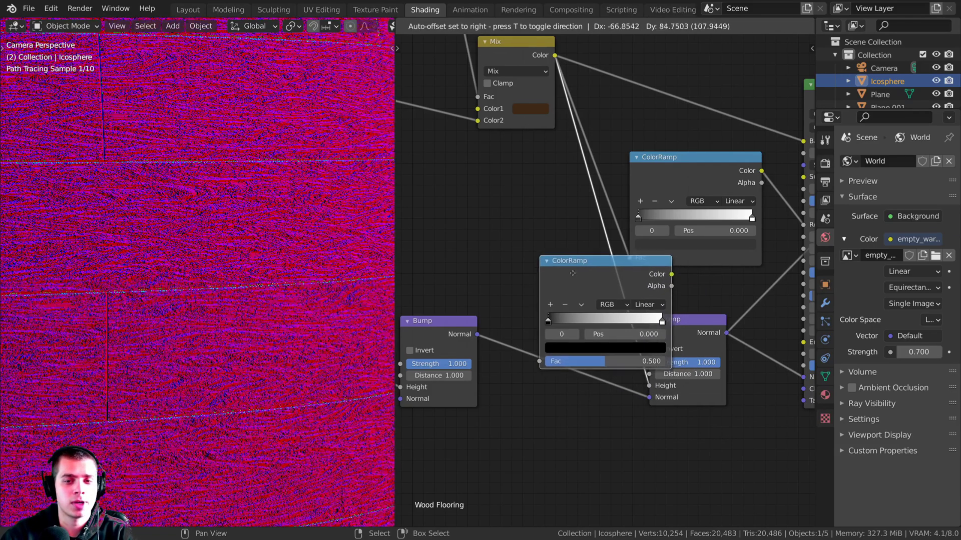
scroll(651, 220, down, 2)
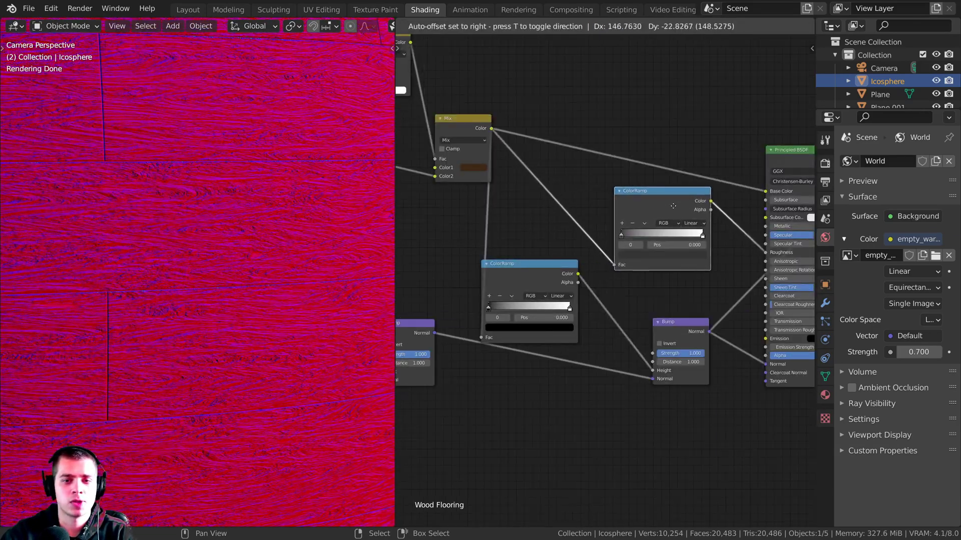
click(696, 212)
drag(531, 271, 553, 281)
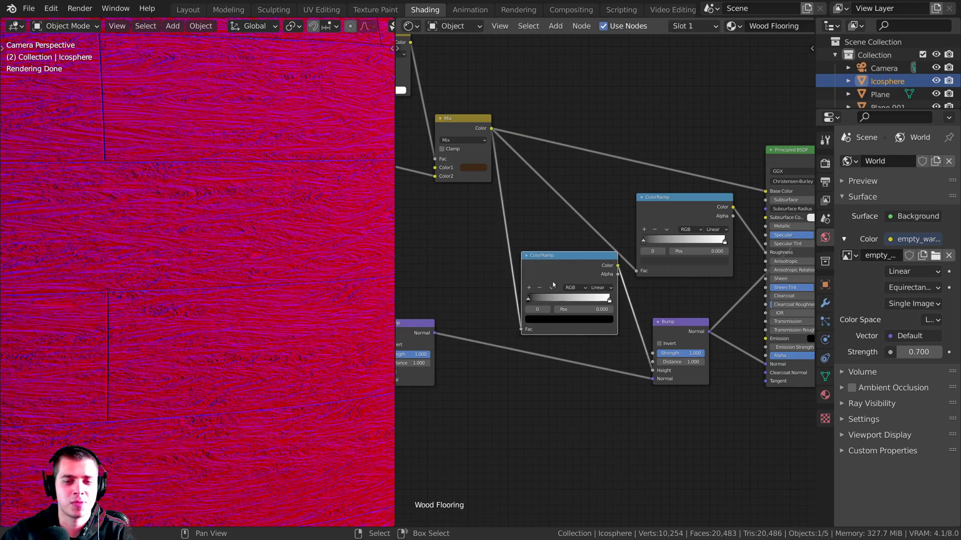
Set the bump ColorRamp's black stop to position 0.091 and its white stop to 0.171, inspecting the plank grain.
scroll(552, 281, up, 5)
drag(433, 273, 455, 277)
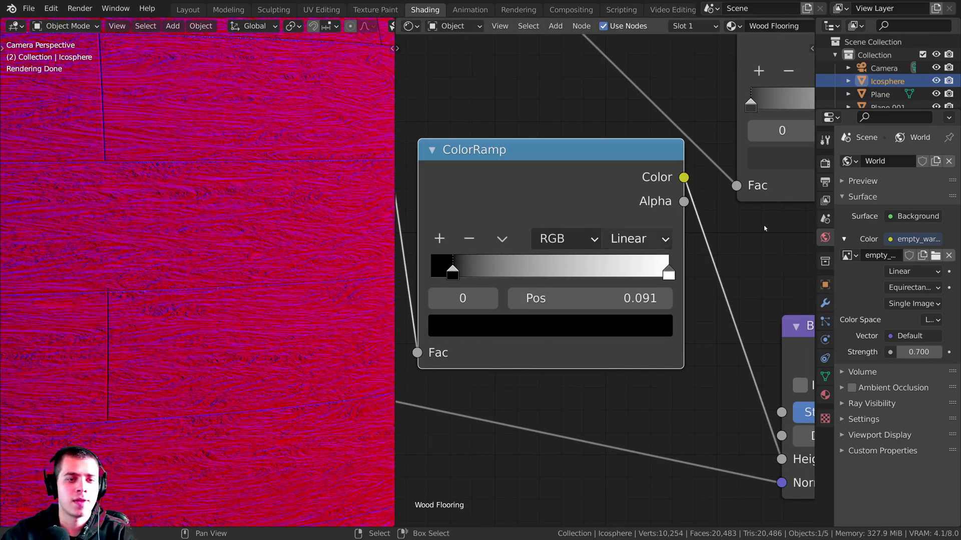
scroll(610, 276, down, 1)
click(669, 273)
drag(663, 273, 481, 275)
scroll(229, 296, down, 3)
shift+middle_drag(162, 276, 215, 229)
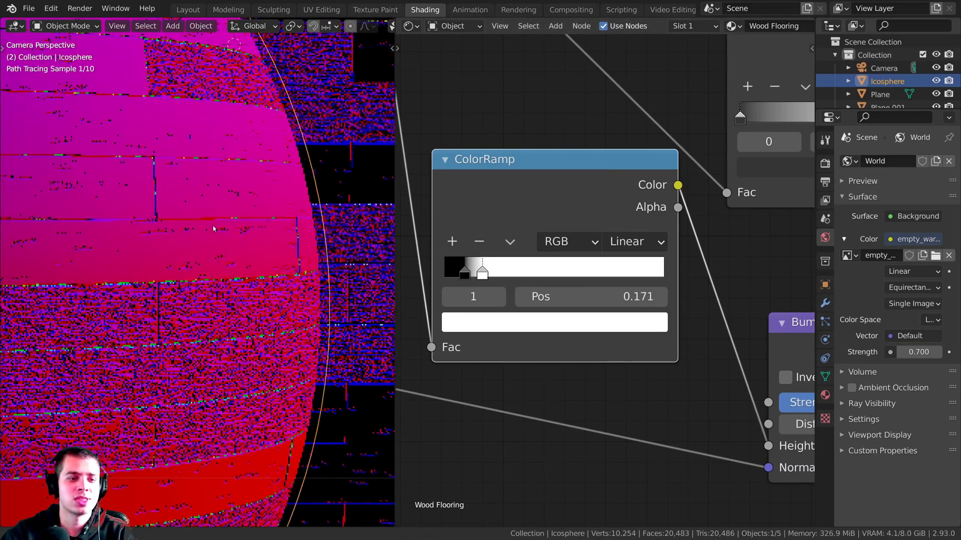
scroll(225, 266, up, 5)
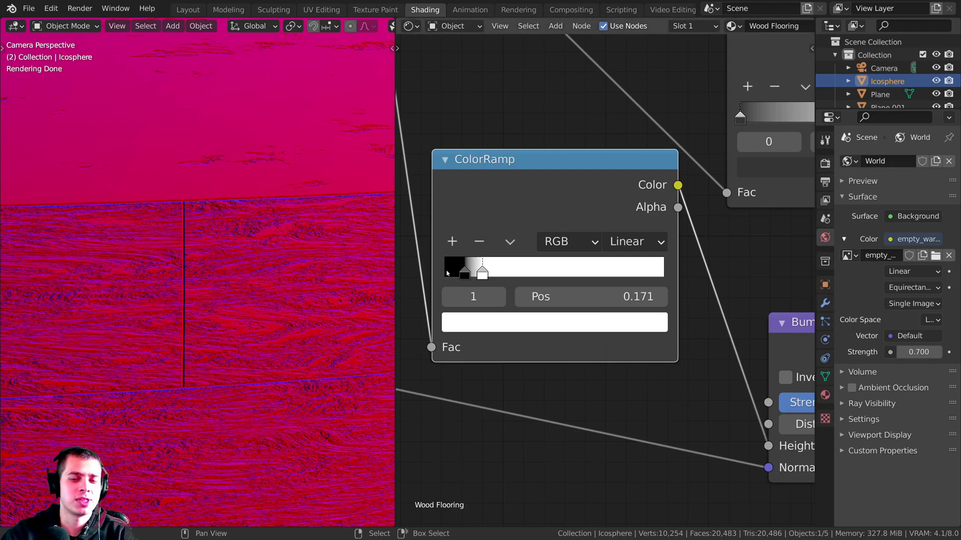
Fine-tune the bump ColorRamp by shifting the black stop slightly toward white and placing the white stop at 0.241.
drag(483, 276, 477, 276)
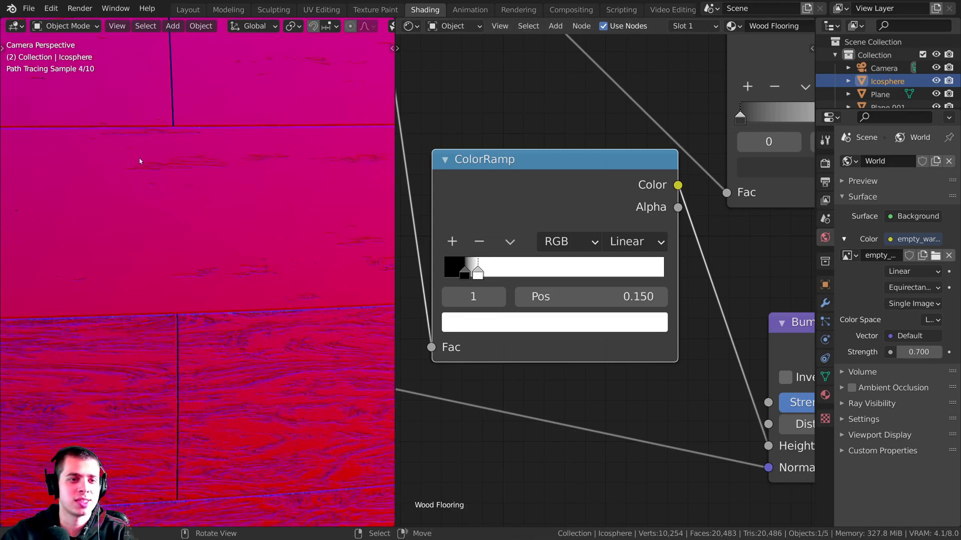
shift+middle_drag(247, 327, 233, 213)
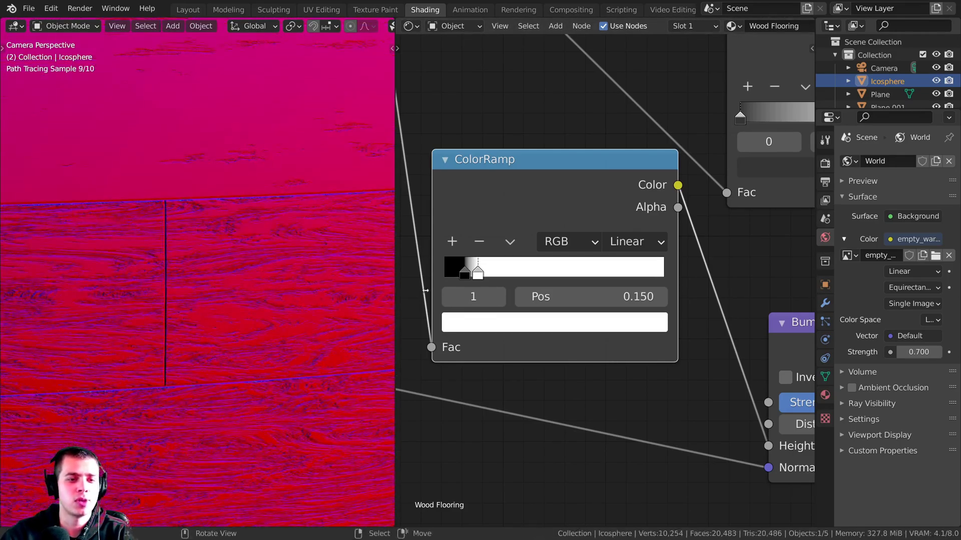
scroll(461, 274, up, 3)
drag(452, 273, 488, 273)
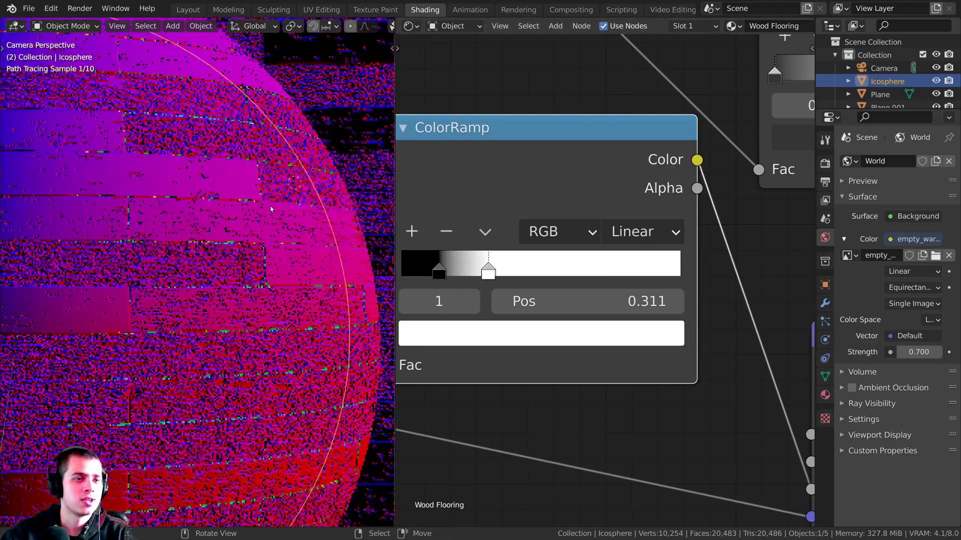
mouse_move(277, 206)
middle_down()
mouse_move(172, 144)
mouse_move(160, 171)
middle_up()
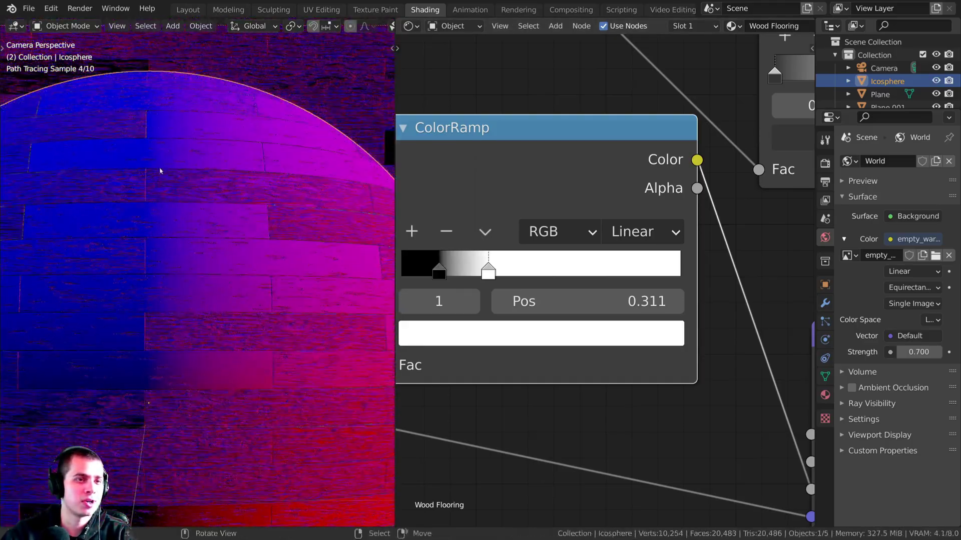
scroll(232, 255, up, 5)
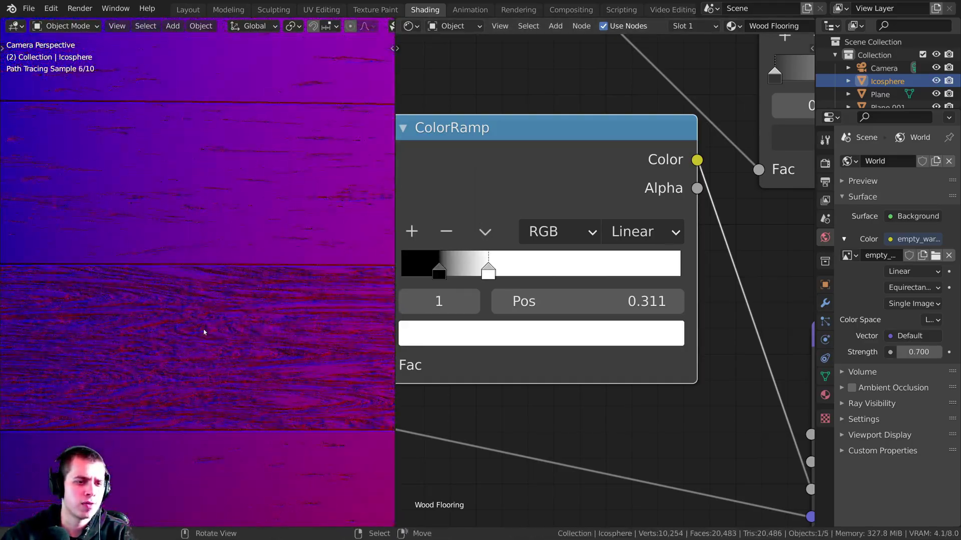
scroll(457, 289, up, 1)
middle_drag(411, 282, 446, 290)
drag(492, 274, 471, 275)
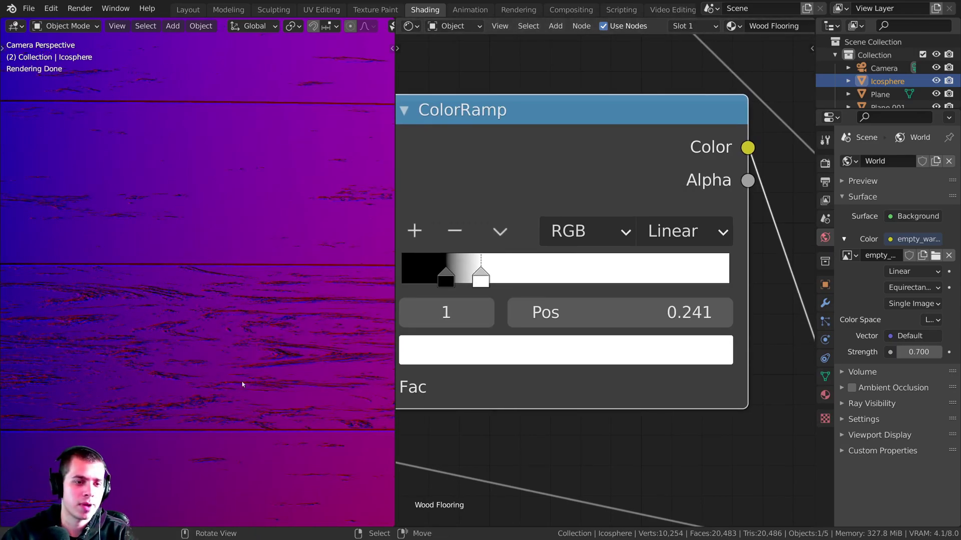
scroll(249, 300, up, 2)
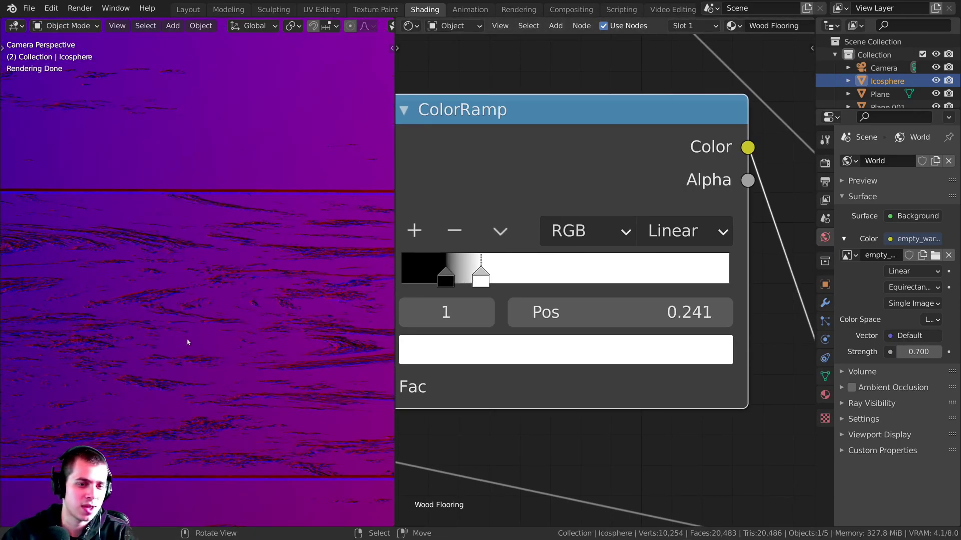
Set the bump ColorRamp's white stop to position 0.259 and preview the full Principled BSDF material again.
drag(479, 275, 485, 275)
scroll(458, 160, down, 4)
scroll(655, 275, down, 2)
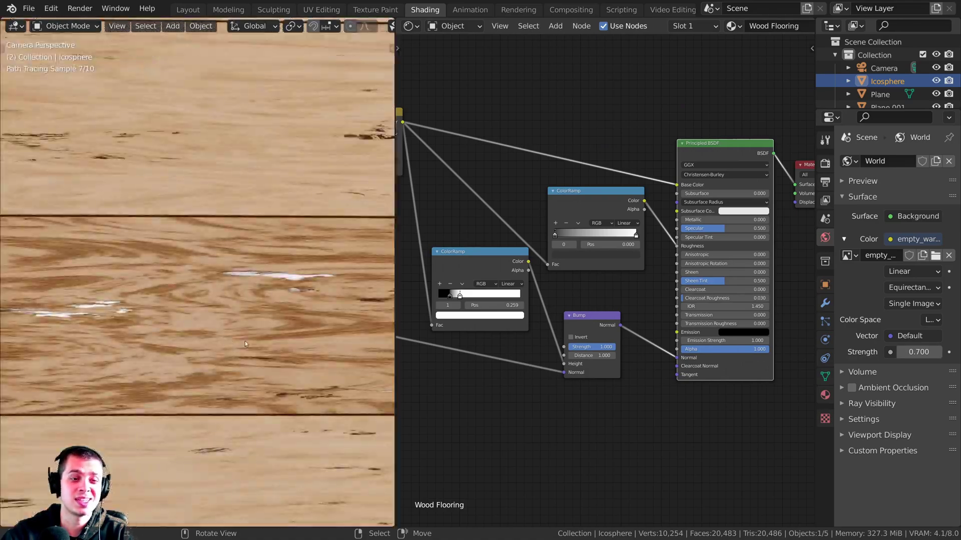
Set the Strength of the second Bump node, which feeds the Principled BSDF's Normal, to 0.05.
scroll(536, 266, up, 4)
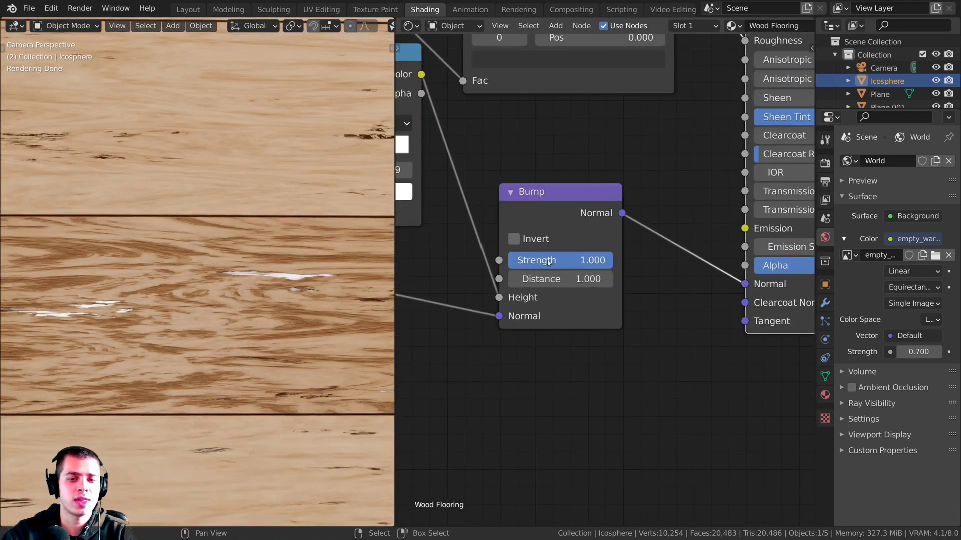
click(537, 267)
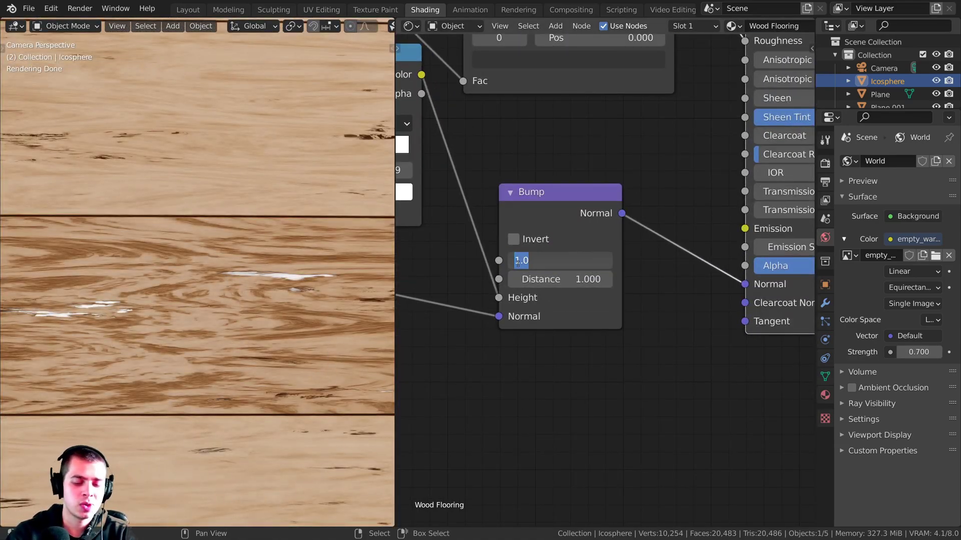
text(.05)
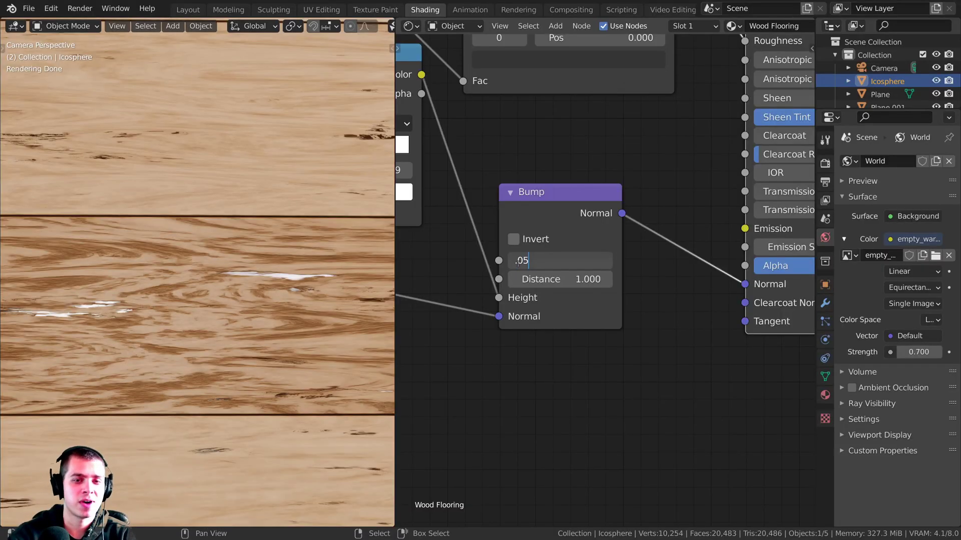
key(Return)
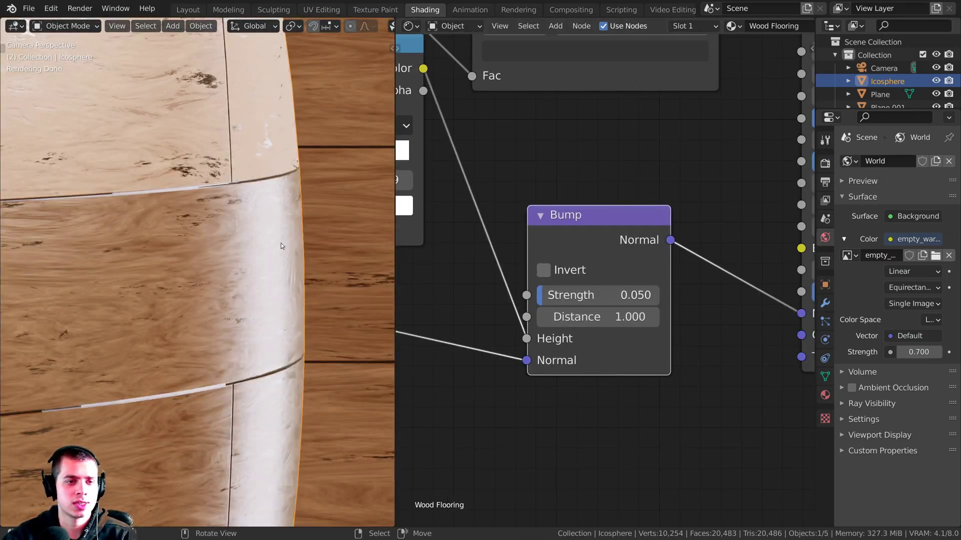
Tighten the bump ColorRamp's transition by placing its white stop at position 0.153, close to the black stop.
middle_drag(435, 214, 558, 253)
middle_drag(438, 253, 622, 288)
scroll(622, 288, up, 2)
mouse_move(506, 217)
mouse_down()
mouse_move(498, 219)
mouse_move(534, 222)
mouse_move(517, 224)
mouse_up()
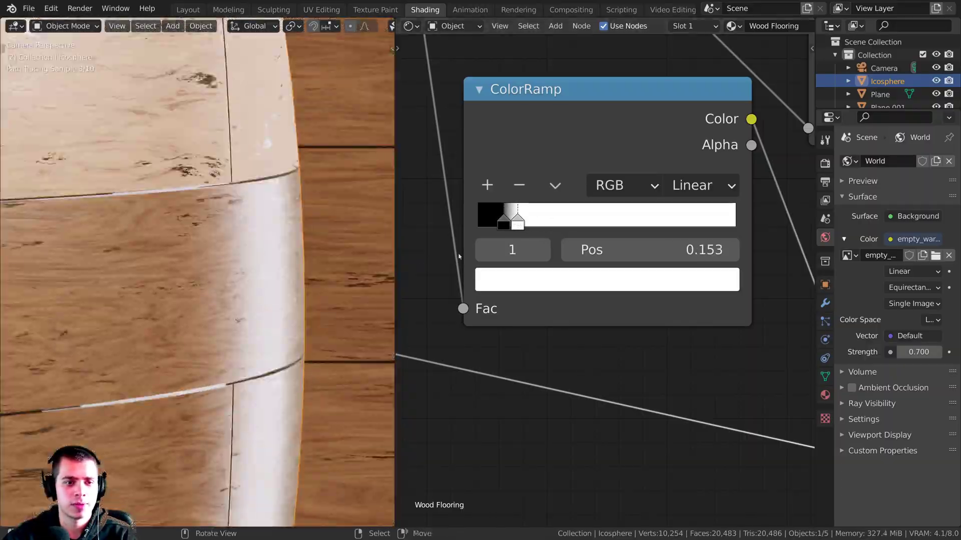
Set the Strength of the Bump node fed by the bump ColorRamp to 0.1.
middle_drag(677, 302, 510, 263)
scroll(510, 263, down, 3)
click(677, 328)
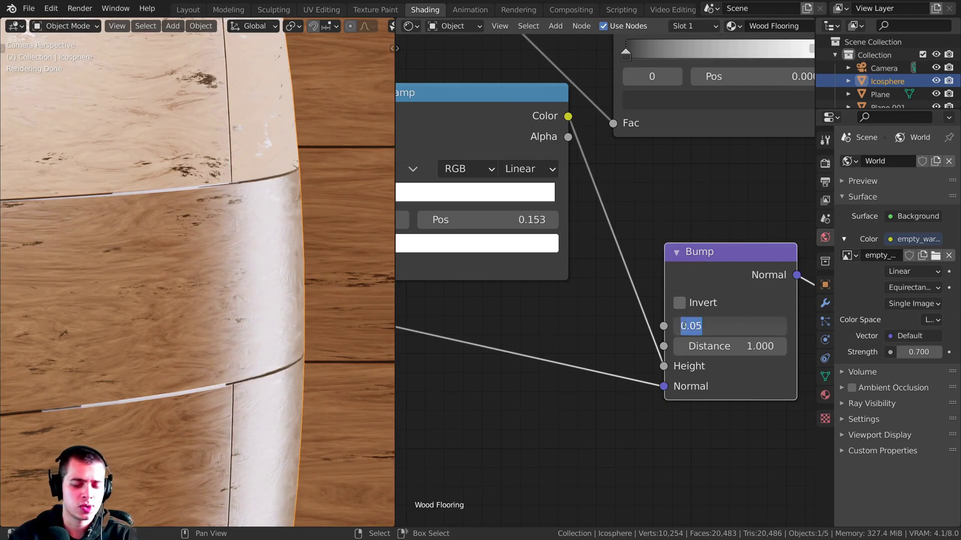
text(0.1)
key(Return)
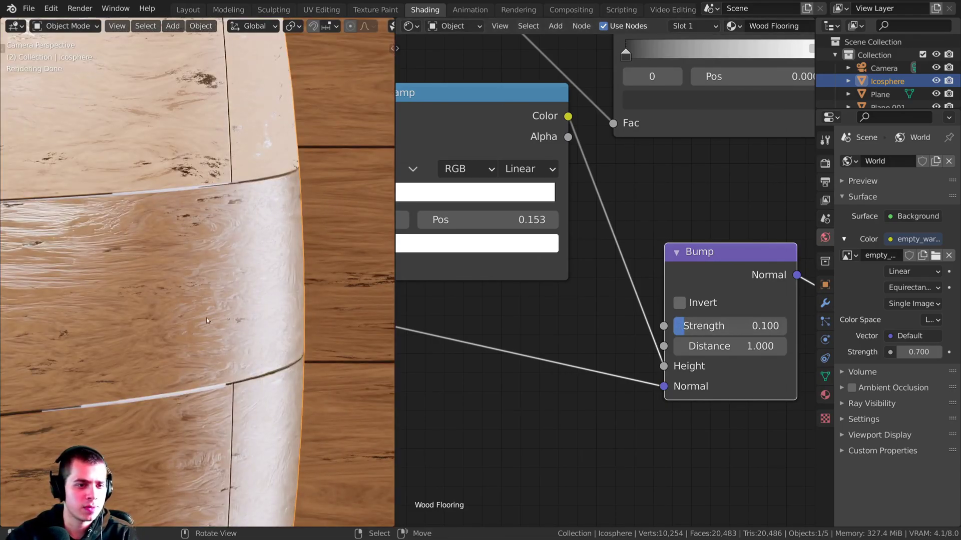
Examine the sphere's plank grain up close together with the stops of the bump ColorRamp.
scroll(206, 321, up, 2)
middle_drag(527, 235, 717, 314)
scroll(603, 283, up, 5)
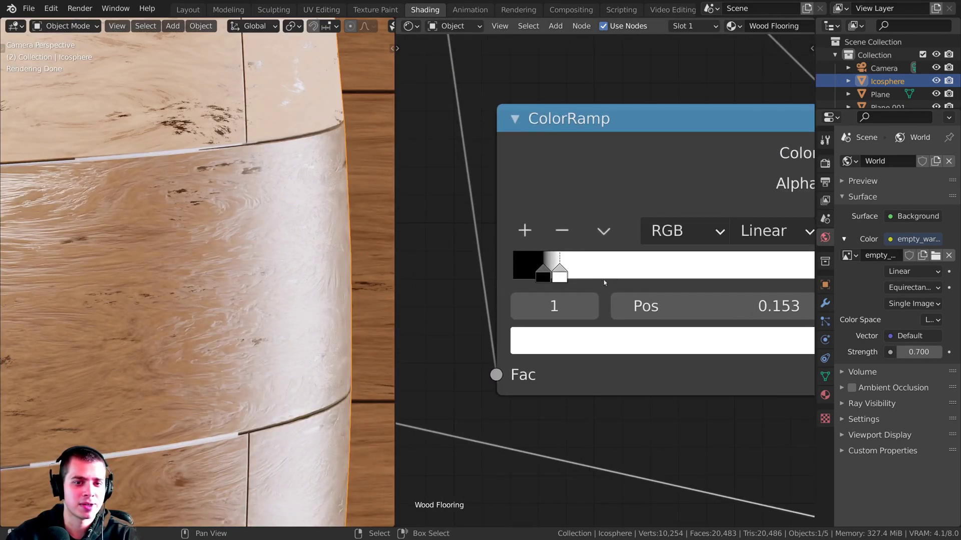